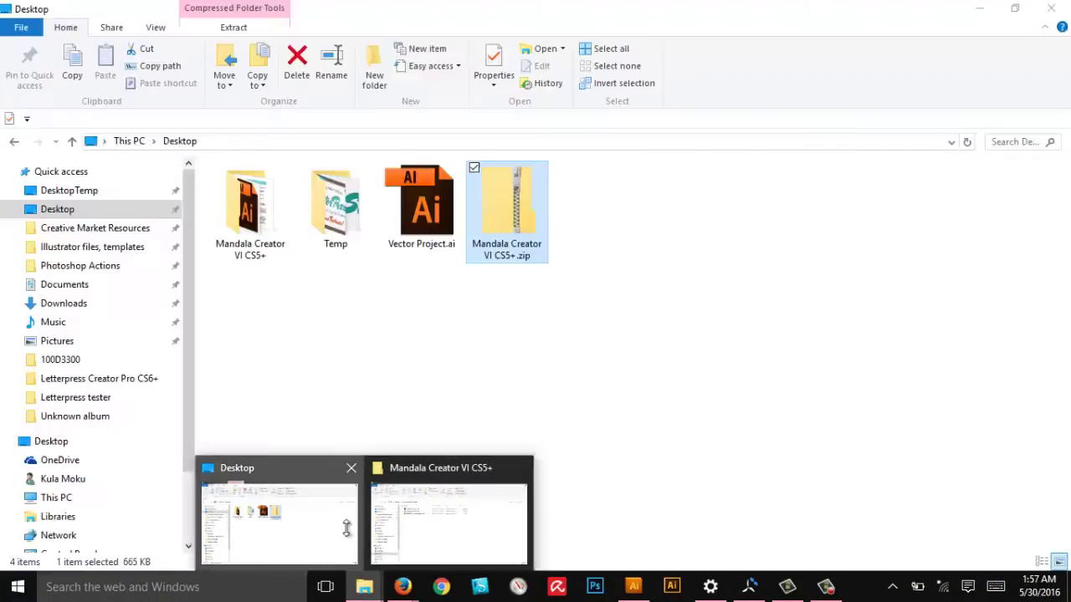
Bring File Explorer's Desktop folder to the front and deselect the zip file
click(347, 528)
click(633, 356)
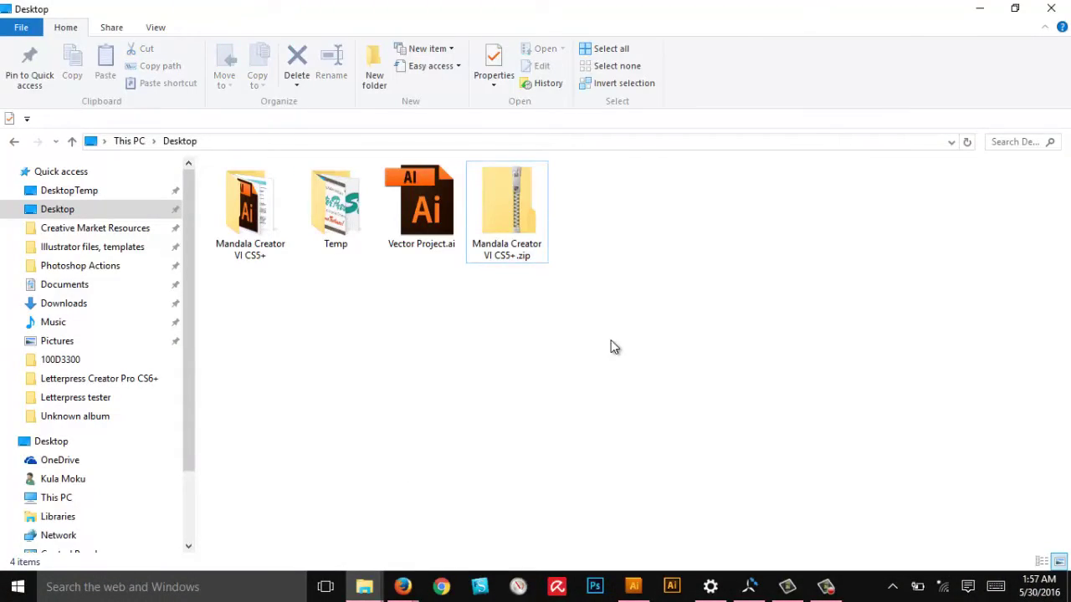
Open the Mandala Creator VI CS5+ folder on the Desktop, then return to Illustrator
right_click(515, 215)
click(590, 237)
click(238, 207)
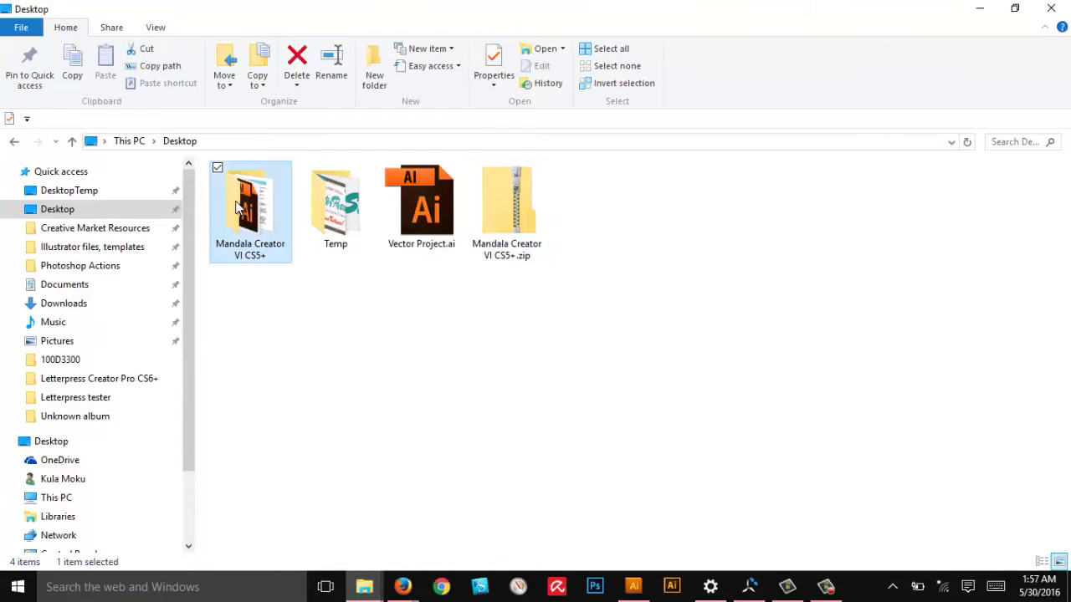
double_click(238, 207)
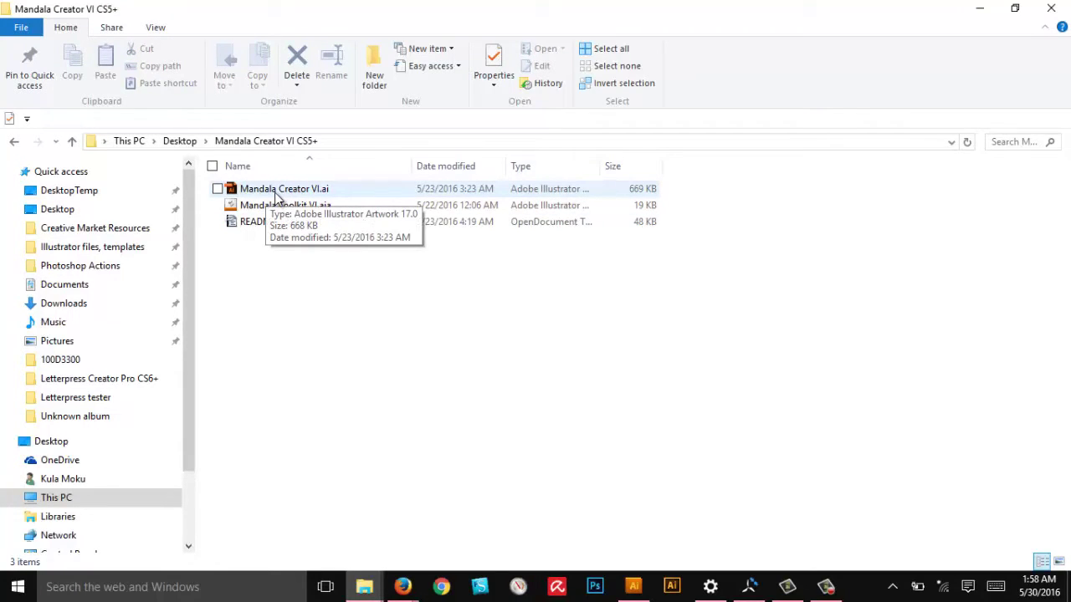
click(639, 590)
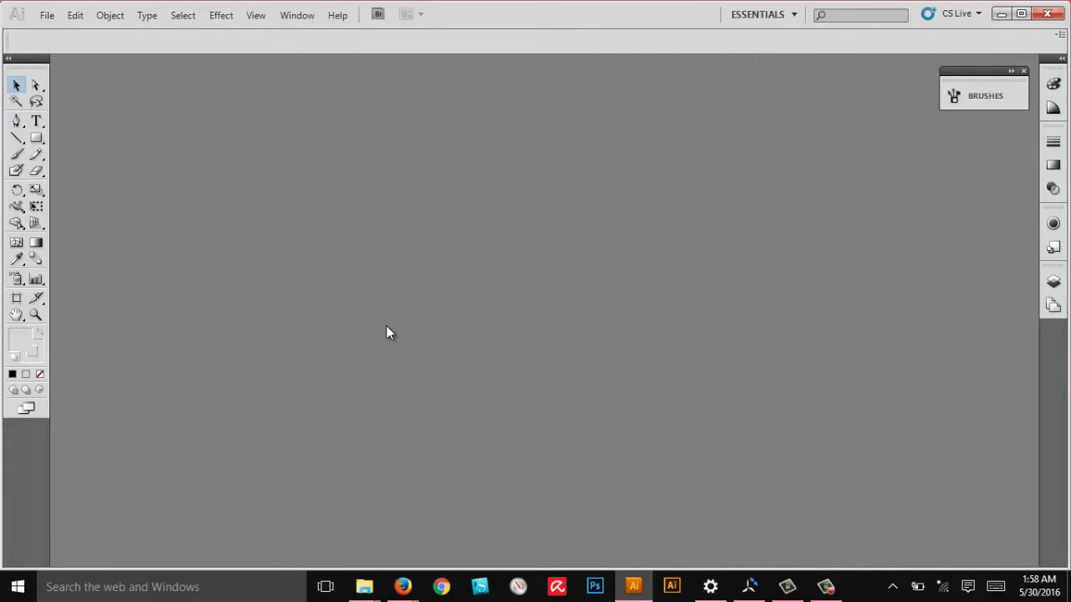
Open Mandala Creator VI.ai from the Mandala Creator VI CS5+ folder and fit the artboard in the window
click(48, 15)
click(69, 65)
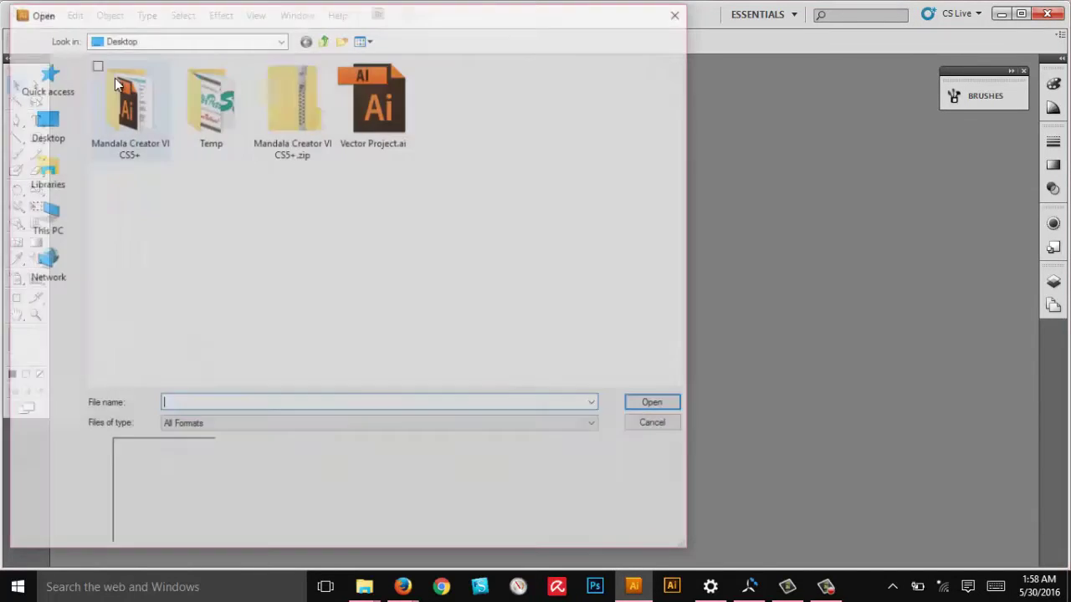
double_click(130, 105)
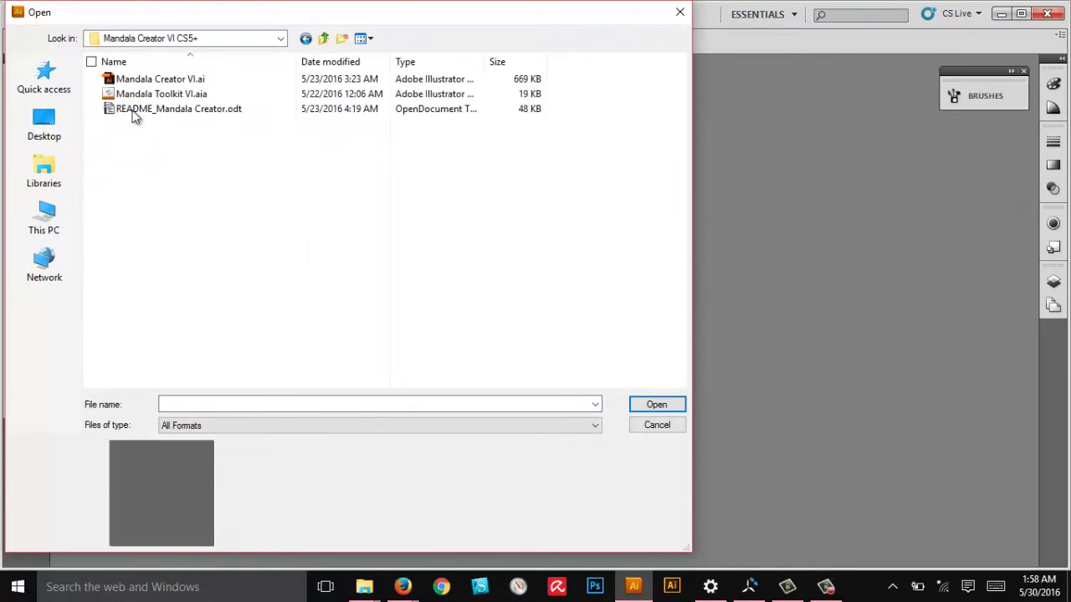
click(155, 85)
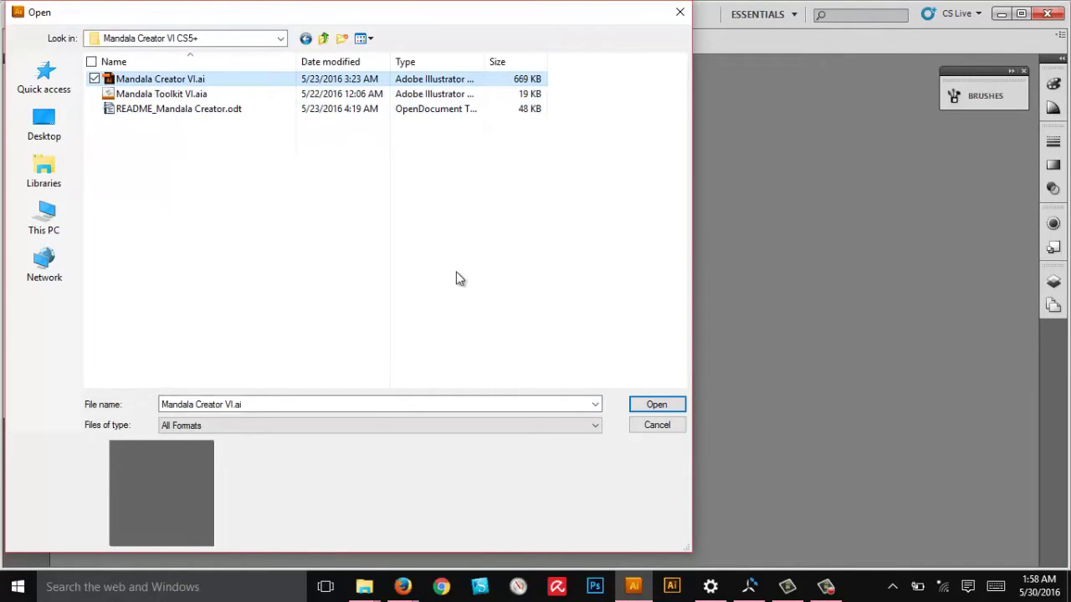
click(655, 406)
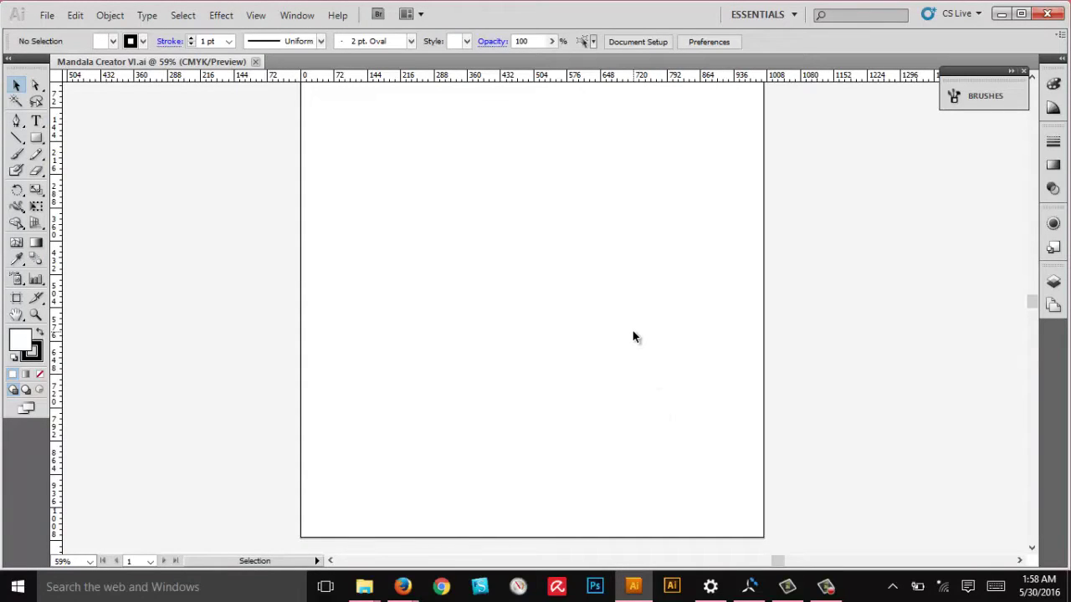
key(ctrl+0)
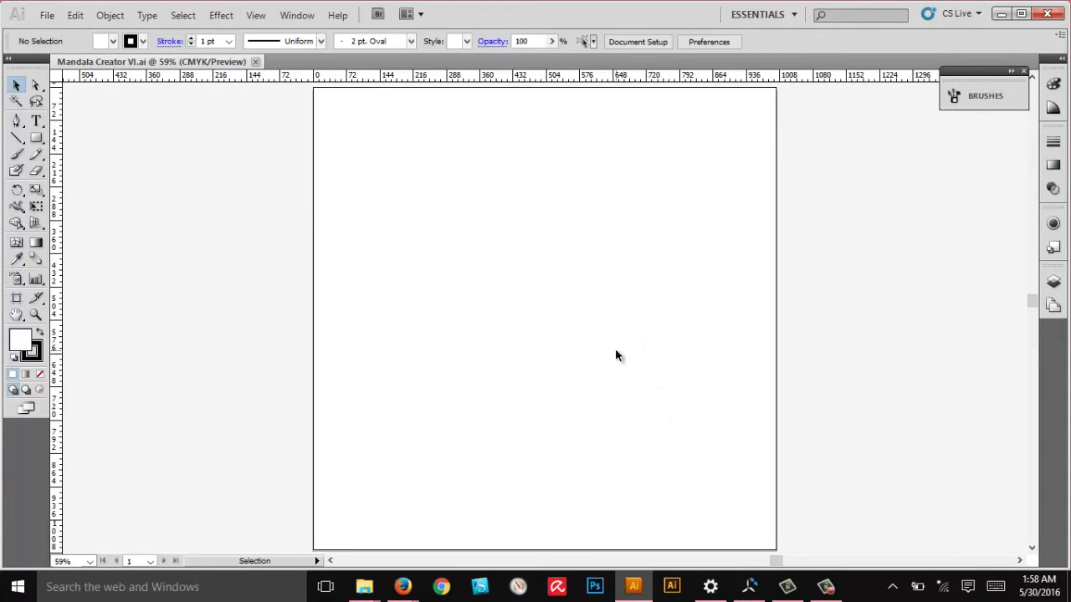
Browse the file's custom brush library in the Brushes panel
click(973, 96)
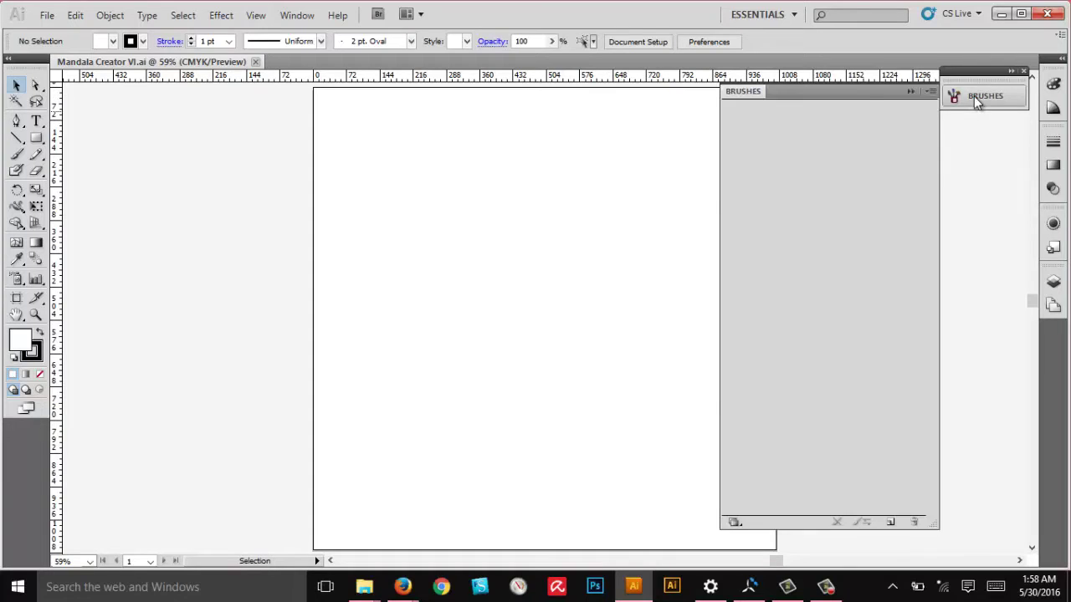
scroll(841, 334, down, 10)
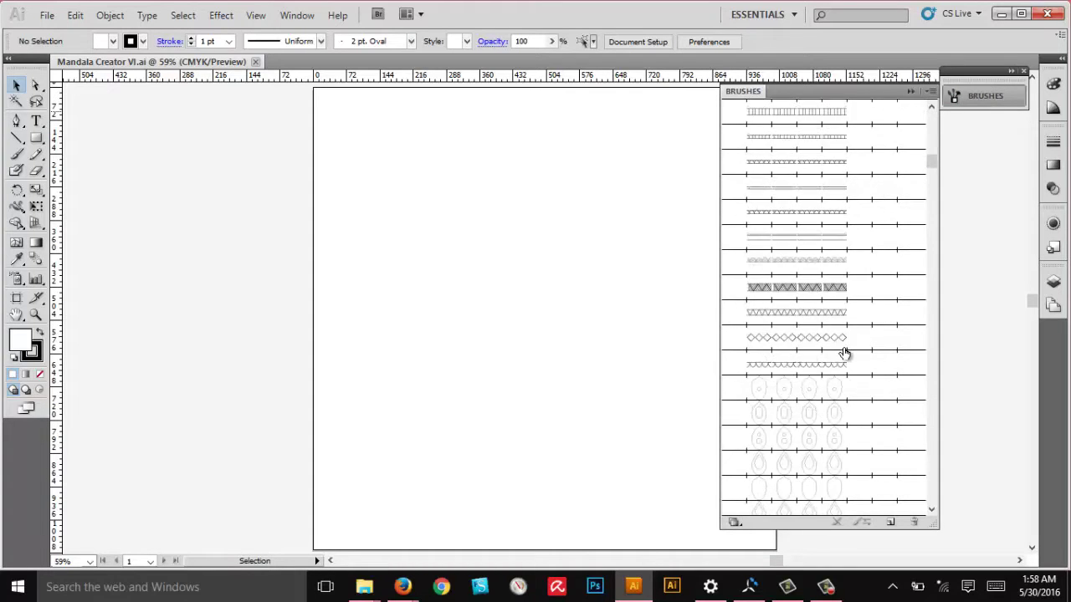
scroll(844, 359, down, 12)
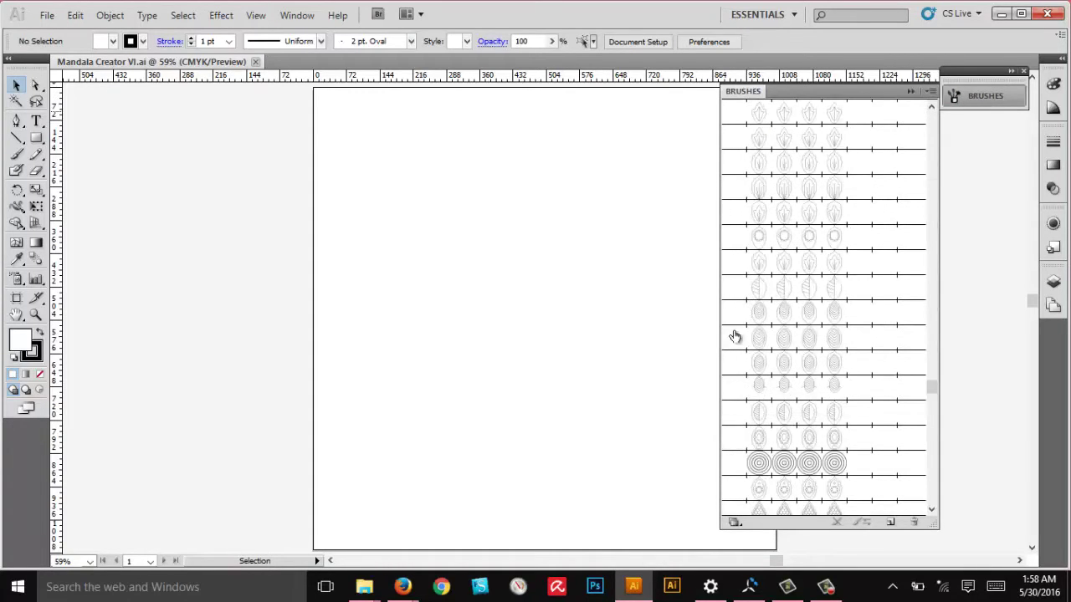
click(909, 88)
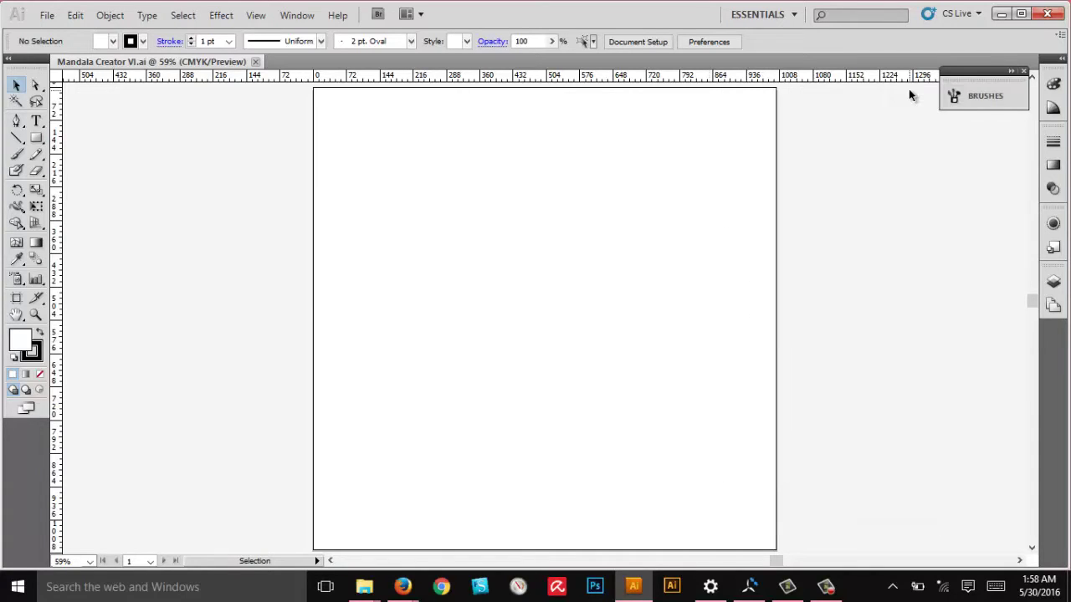
Show the Actions panel and clear all existing actions
click(299, 17)
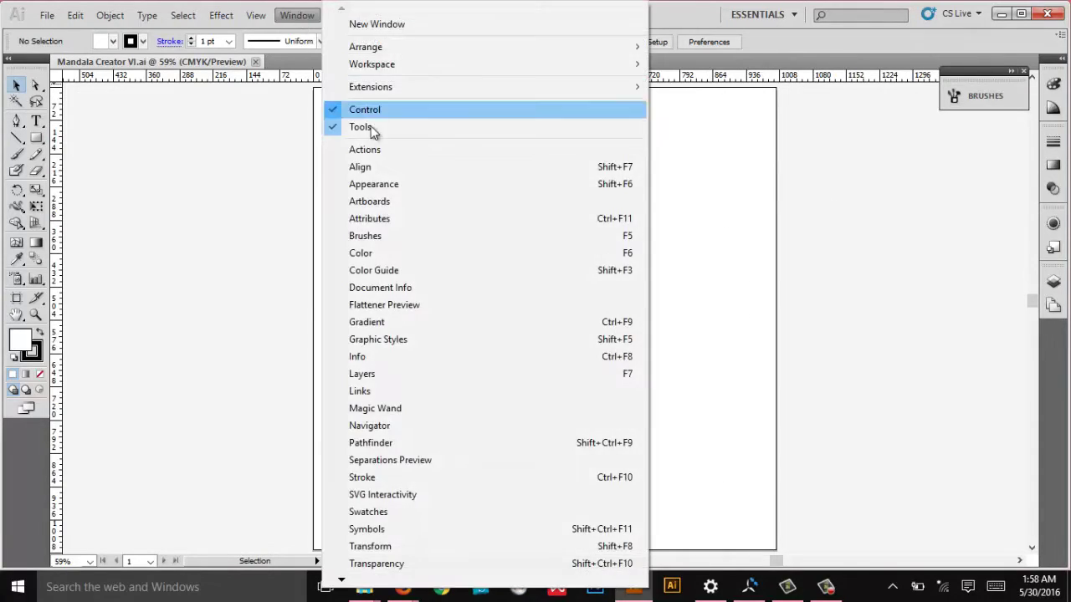
click(374, 149)
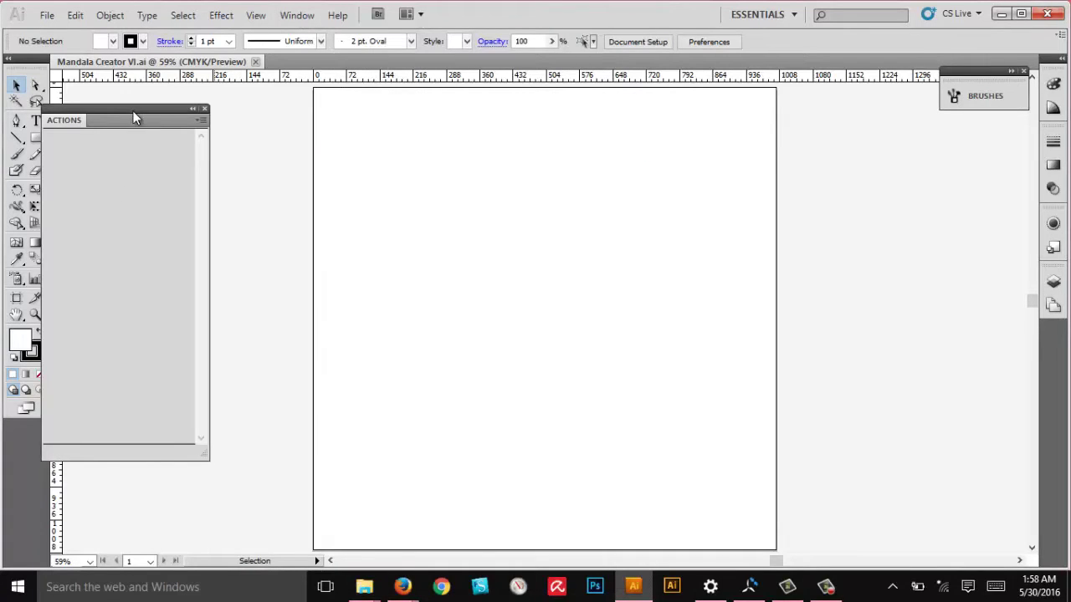
drag(128, 107, 160, 108)
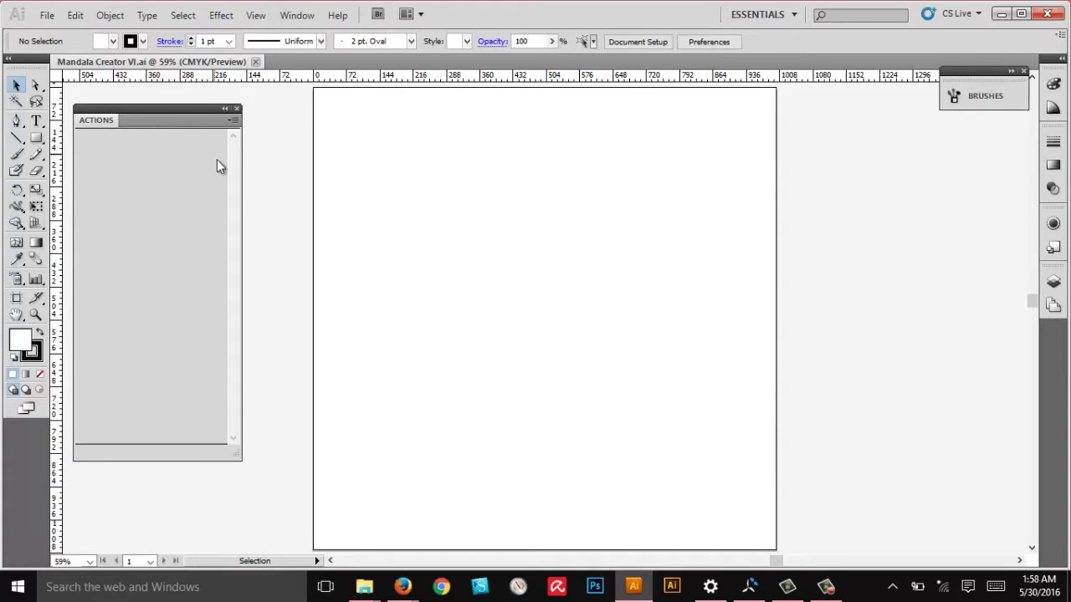
click(233, 121)
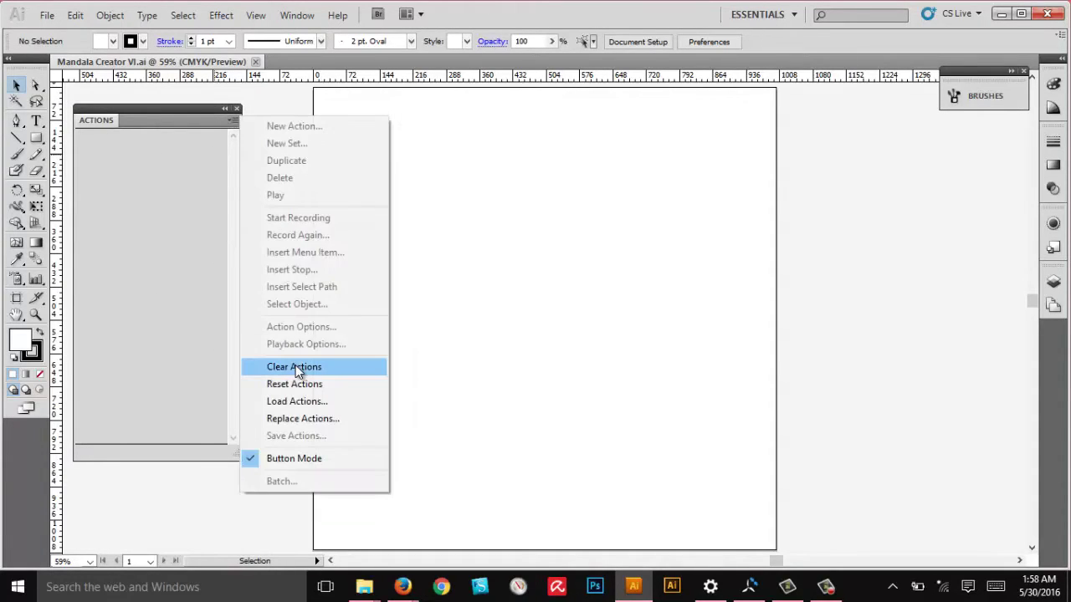
click(296, 364)
click(516, 319)
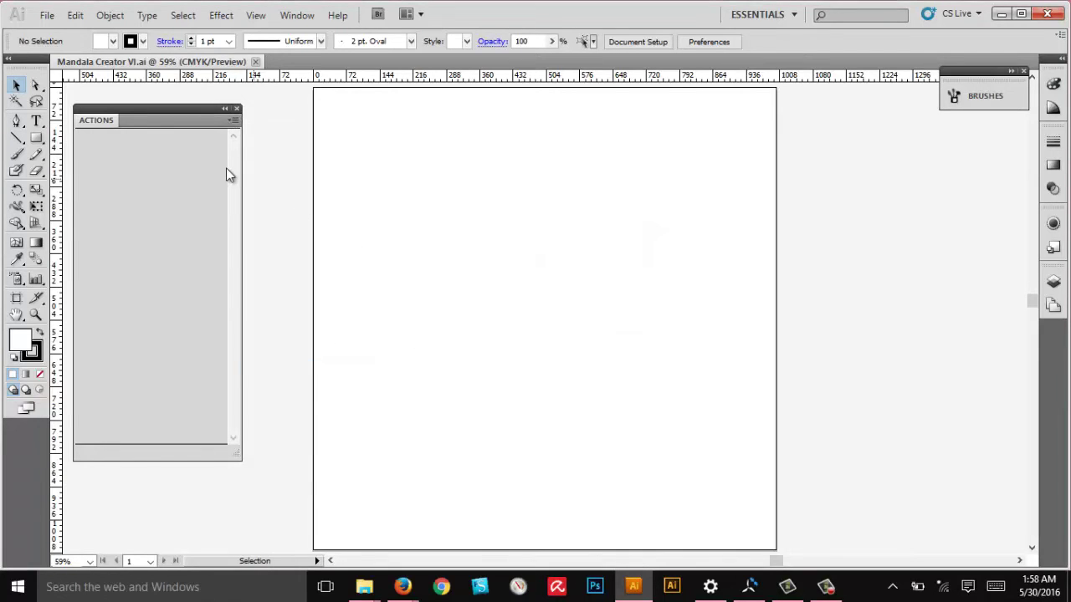
Load the Mandala Toolkit VI.aia actions and display them in Button Mode
click(232, 120)
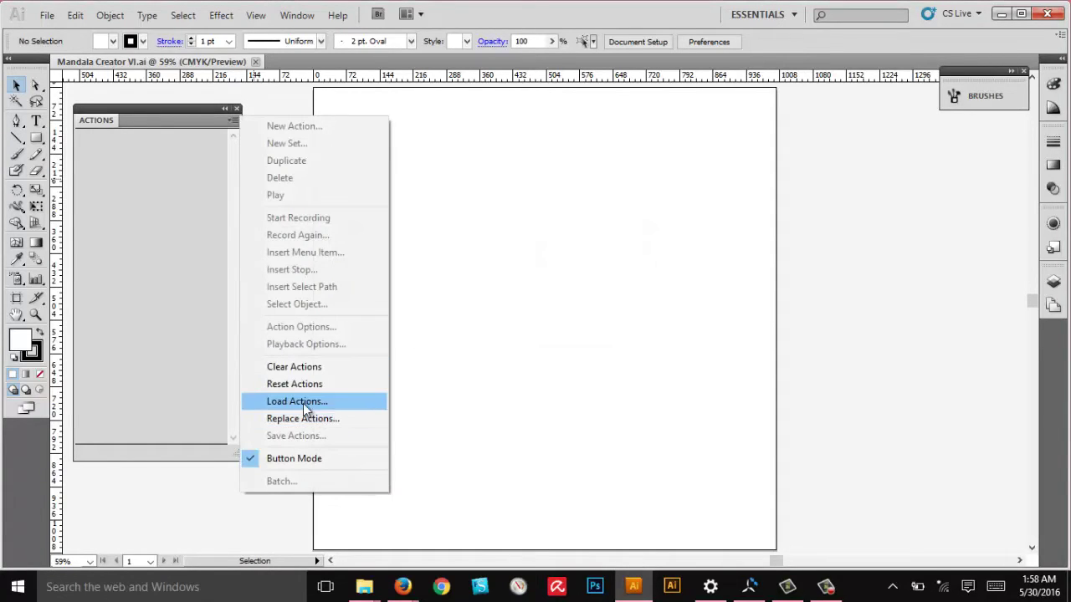
click(302, 403)
click(227, 149)
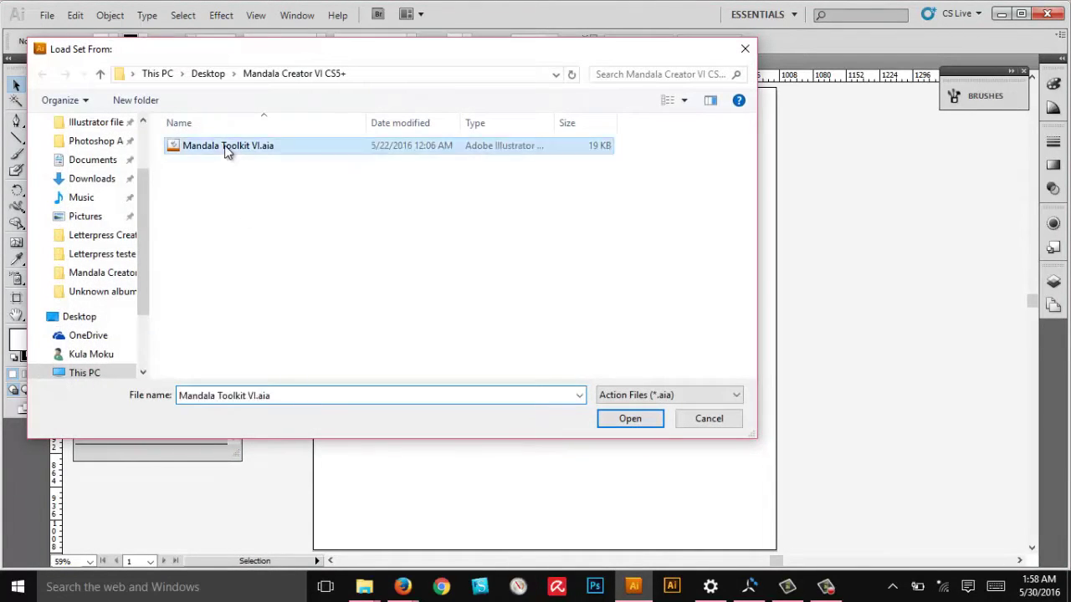
click(631, 419)
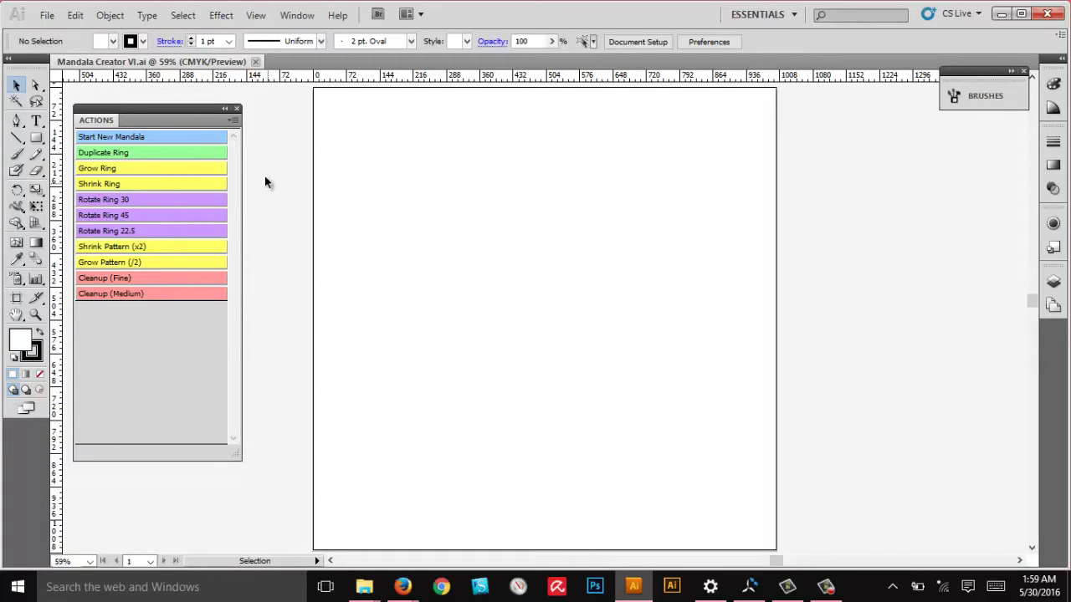
click(232, 121)
click(301, 459)
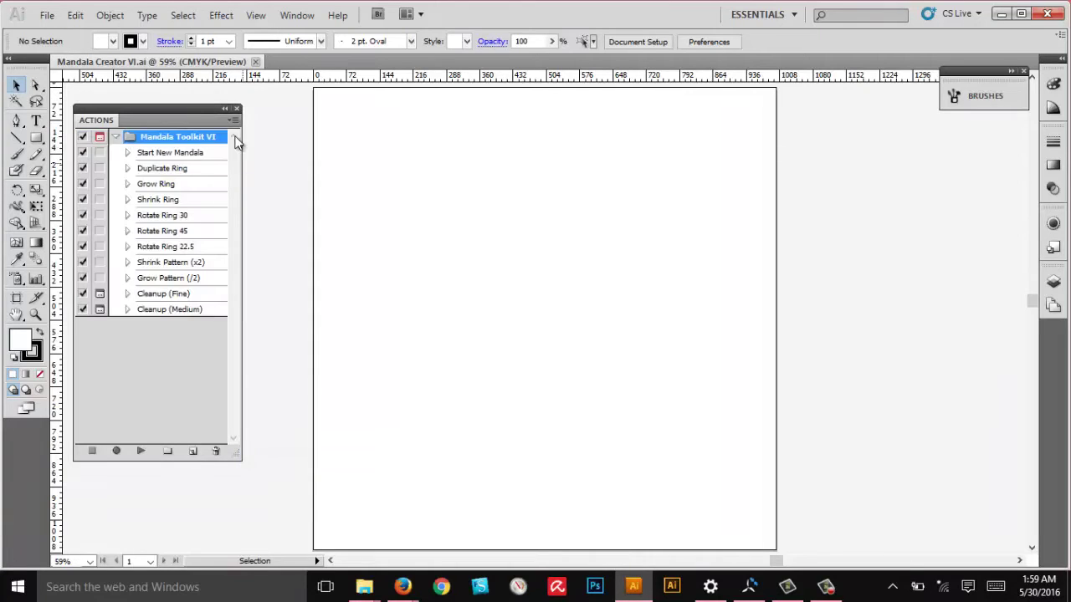
click(232, 120)
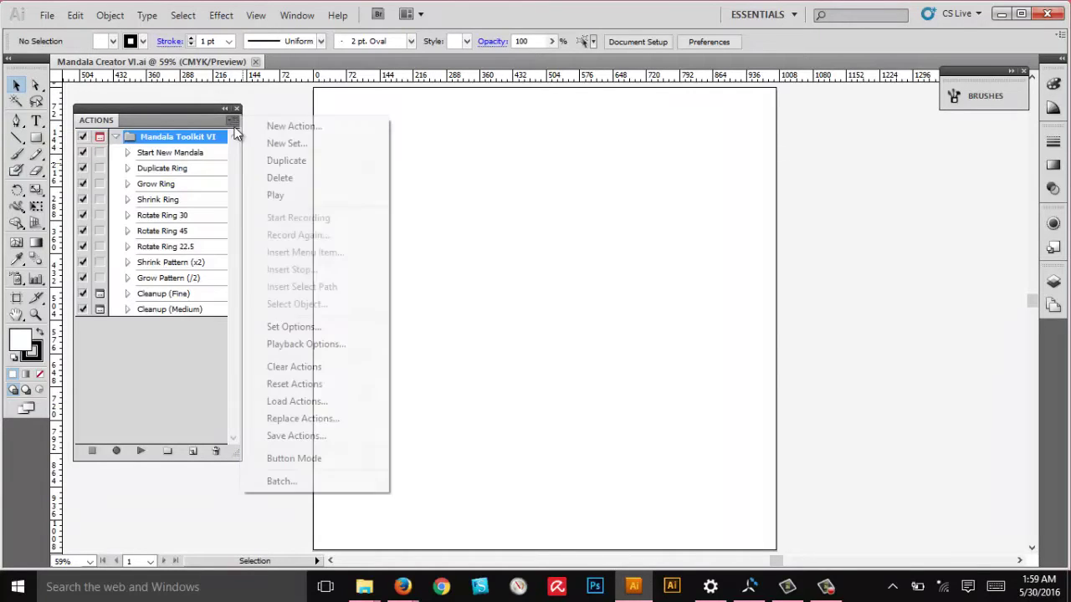
click(305, 461)
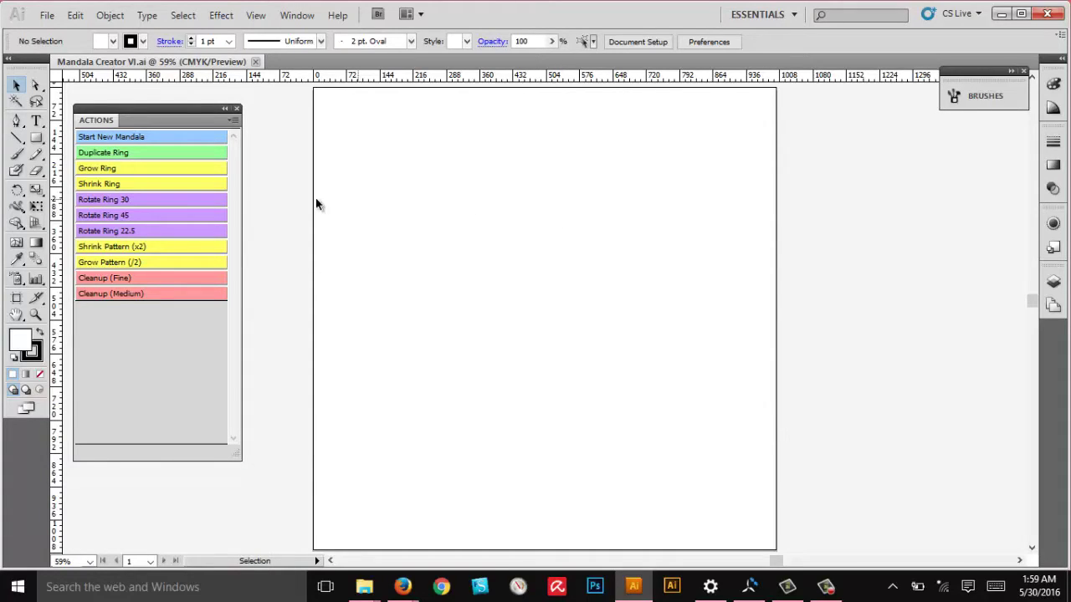
Run Start New Mandala to create a six-petal starter ring, and show the Brushes panel
click(114, 139)
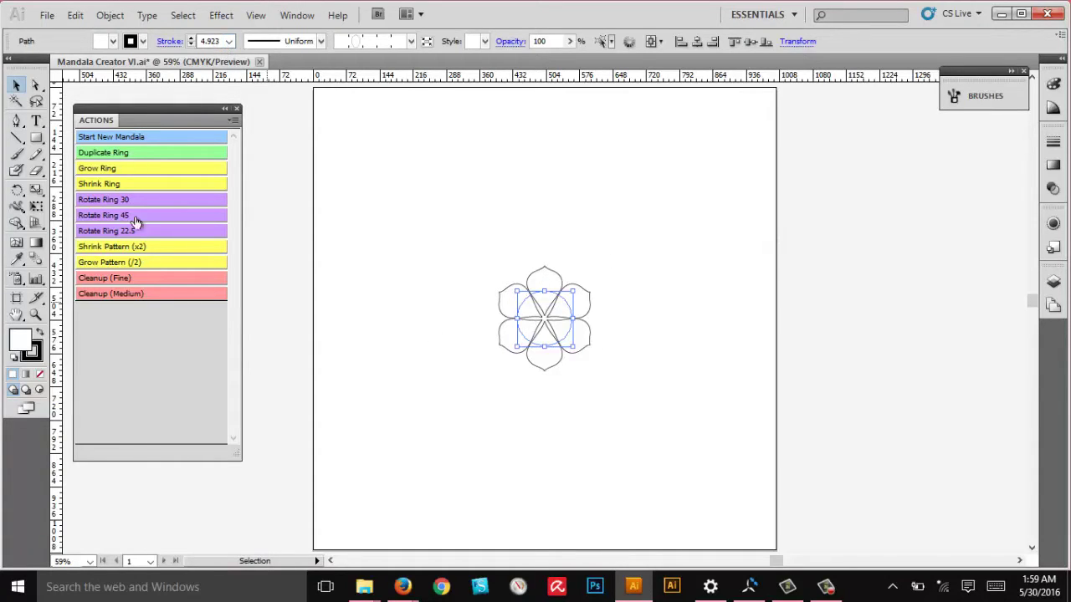
click(955, 100)
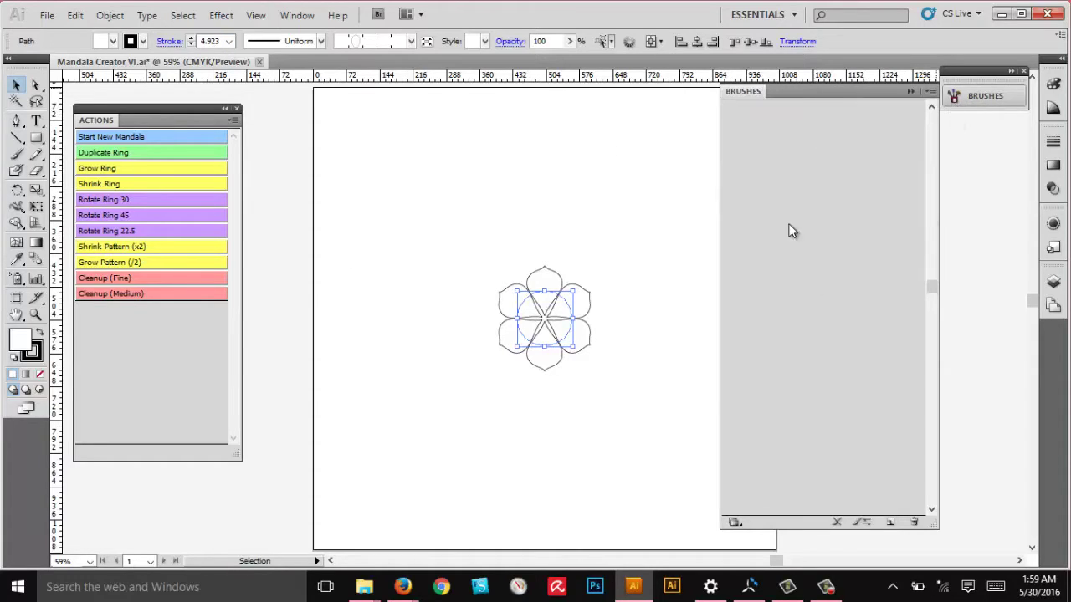
Try several brushes from the Brushes panel on the starter ring
click(298, 16)
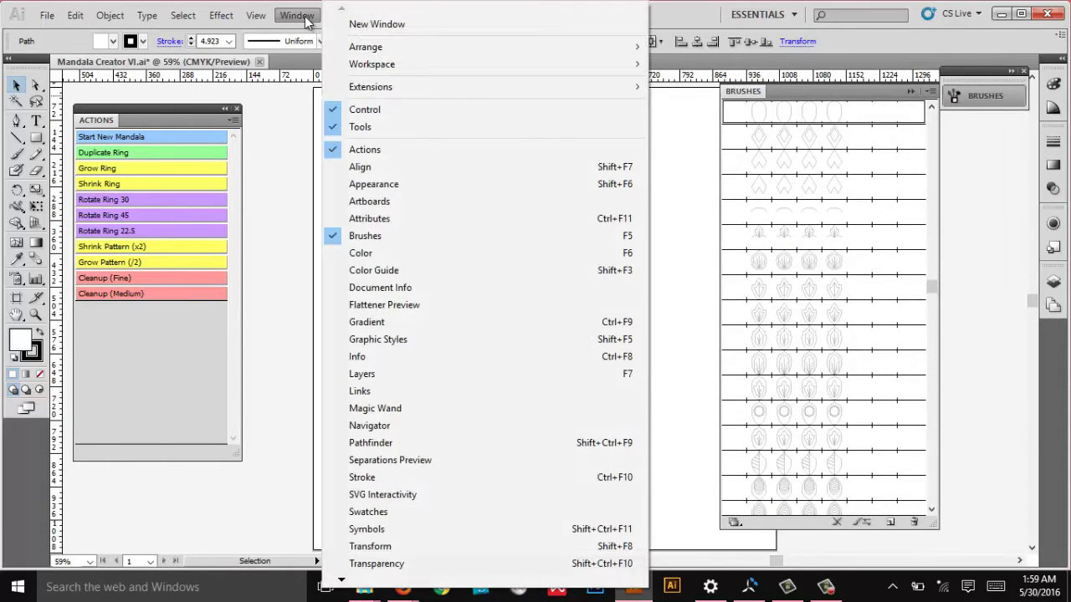
click(934, 292)
mouse_move(931, 285)
mouse_down()
mouse_move(931, 259)
mouse_move(931, 271)
mouse_up()
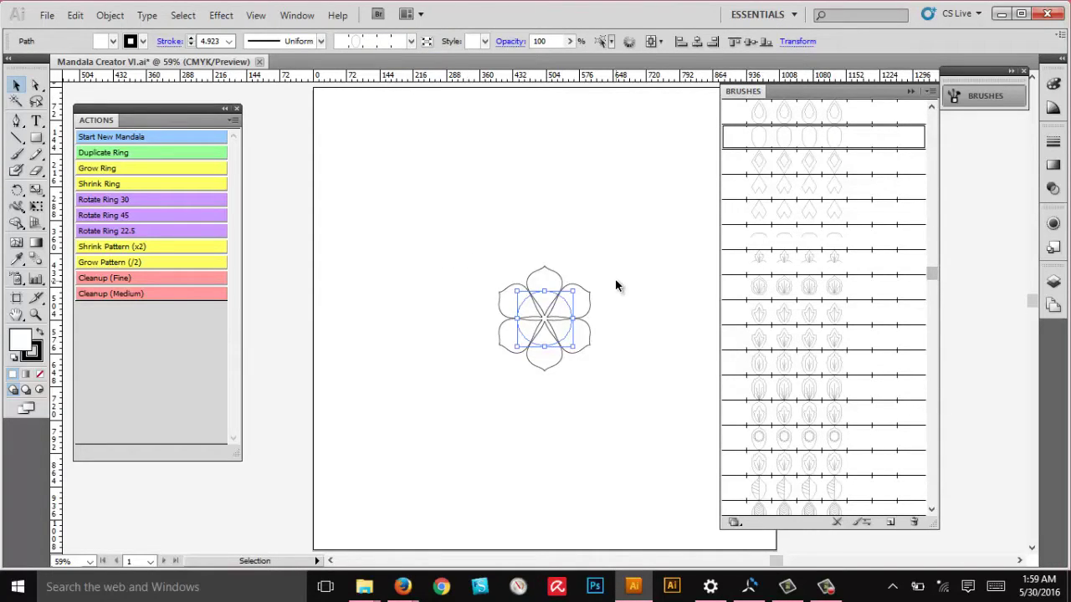
click(782, 191)
click(801, 237)
click(805, 315)
click(815, 364)
scroll(815, 418, down, 2)
click(818, 388)
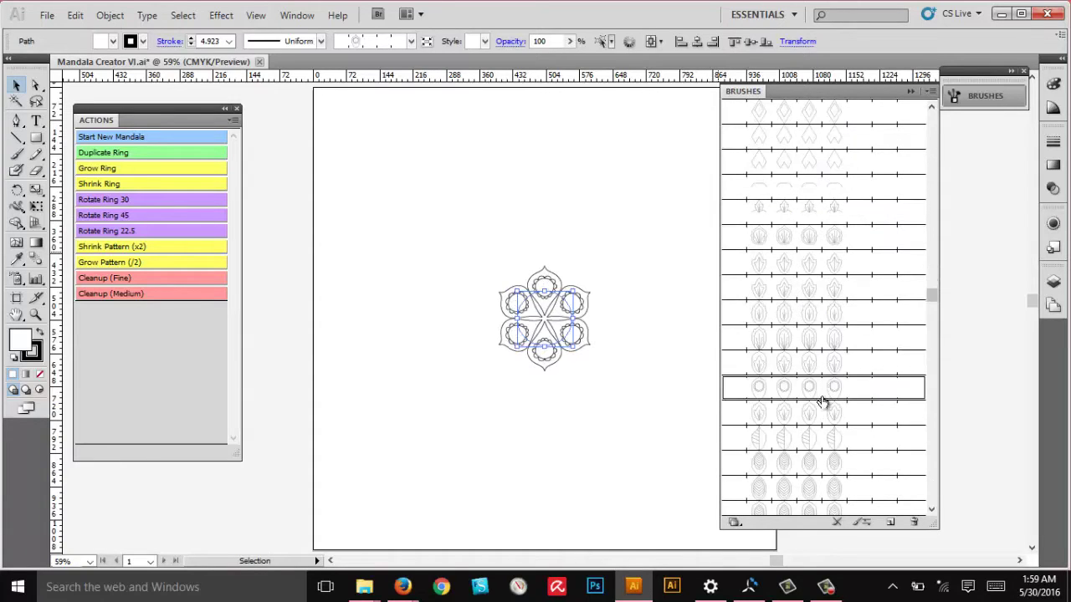
click(825, 414)
scroll(813, 390, up, 2)
scroll(812, 390, up, 1)
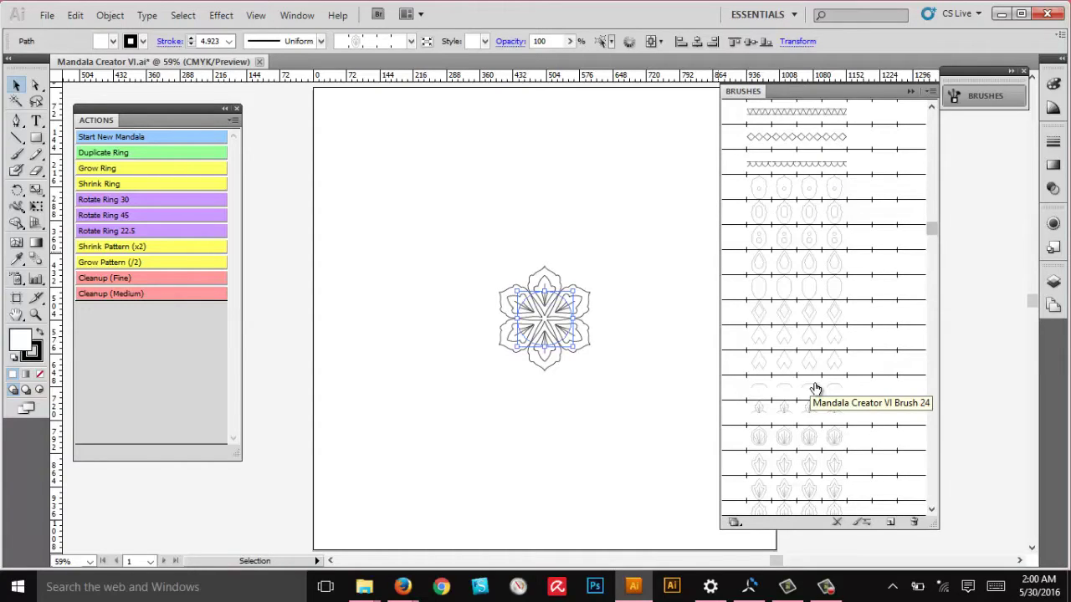
scroll(825, 329, up, 1)
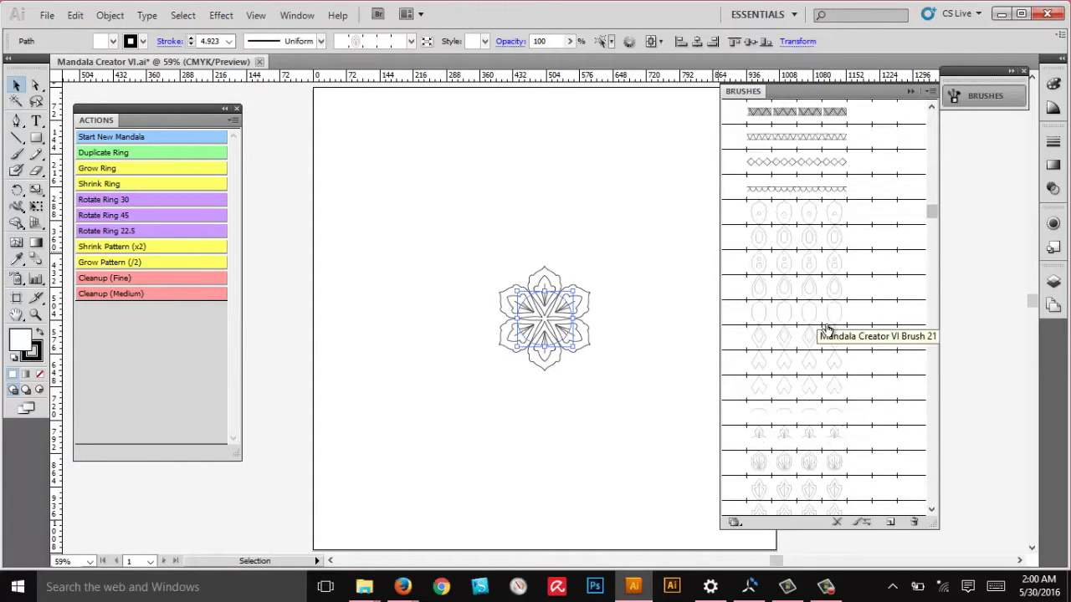
scroll(825, 329, up, 1)
Stroke the ring with Mandala Creator VI Brush 22 for six pointed petals
mouse_move(932, 200)
mouse_down()
mouse_move(932, 130)
mouse_move(930, 260)
mouse_up()
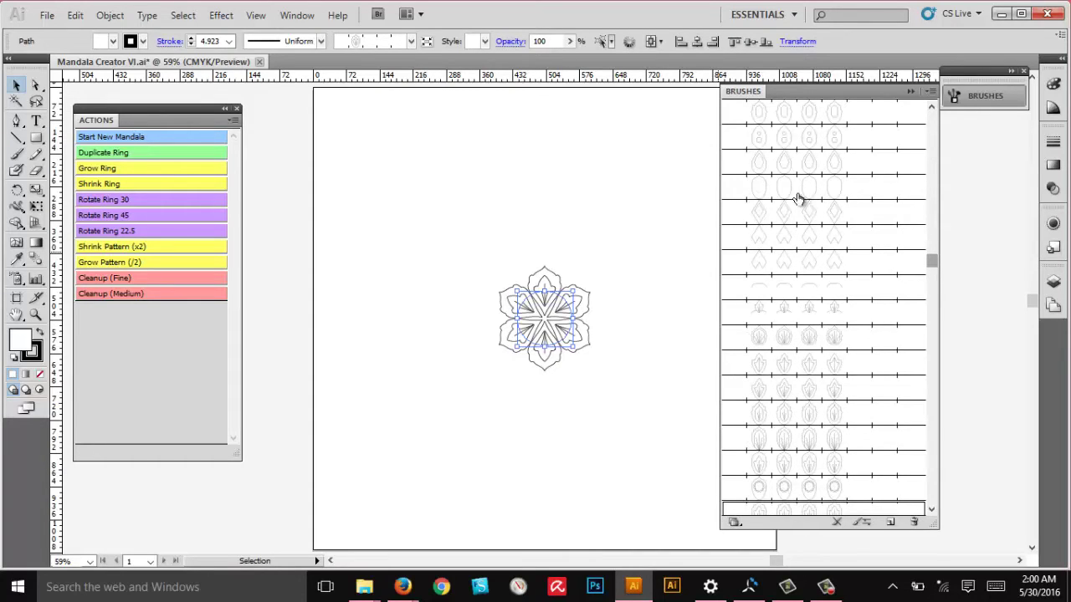
click(786, 243)
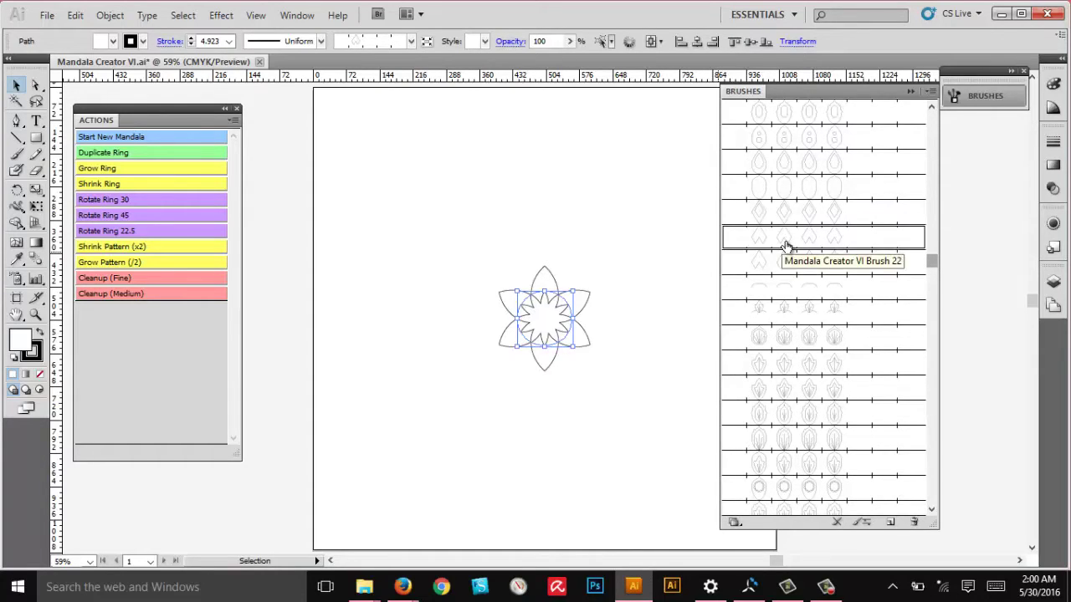
click(785, 264)
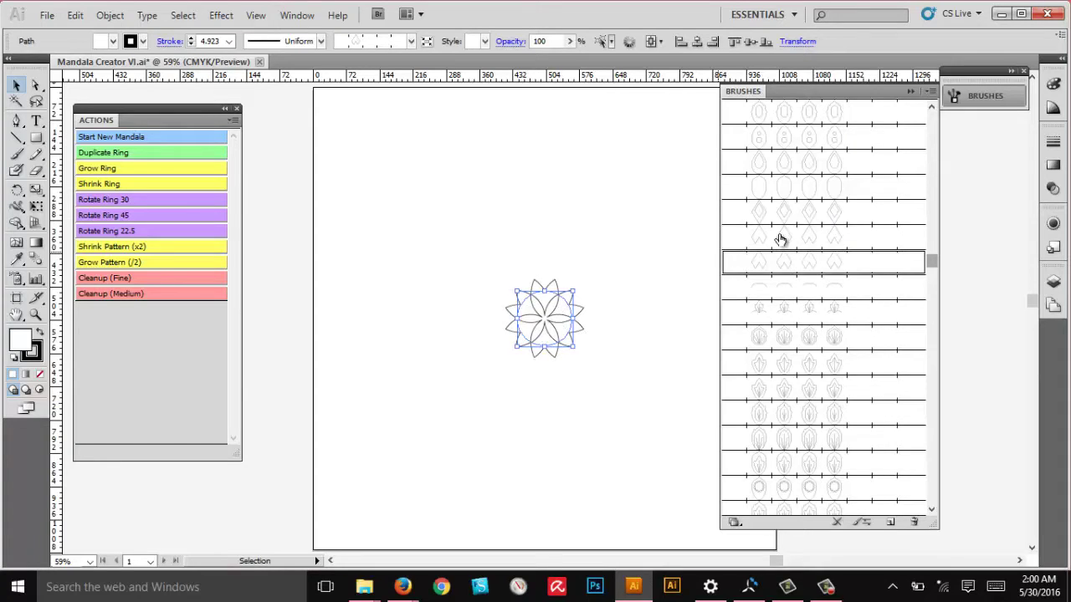
click(779, 240)
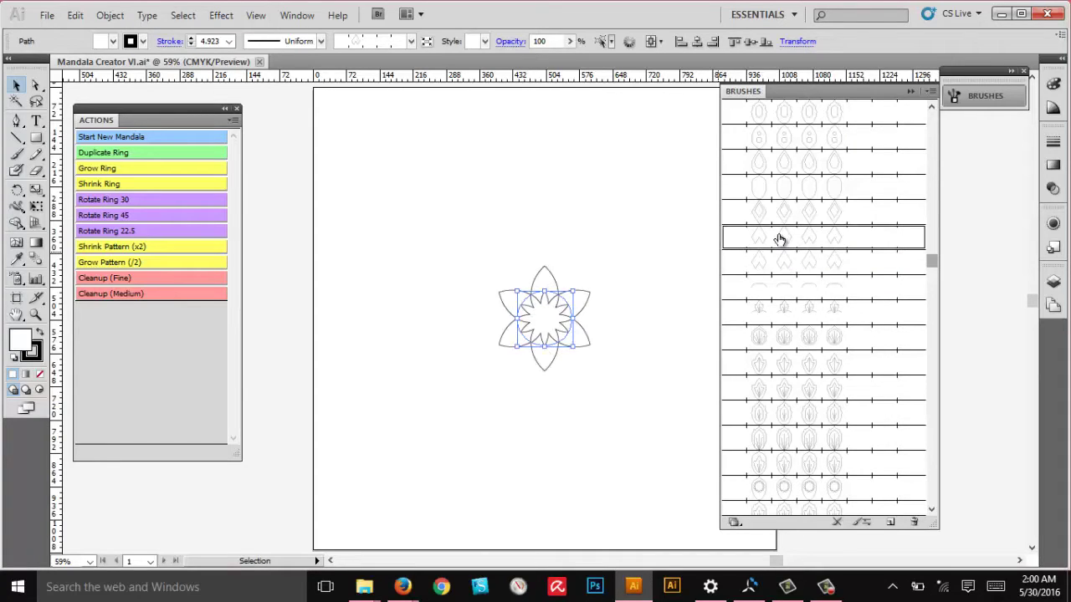
click(100, 186)
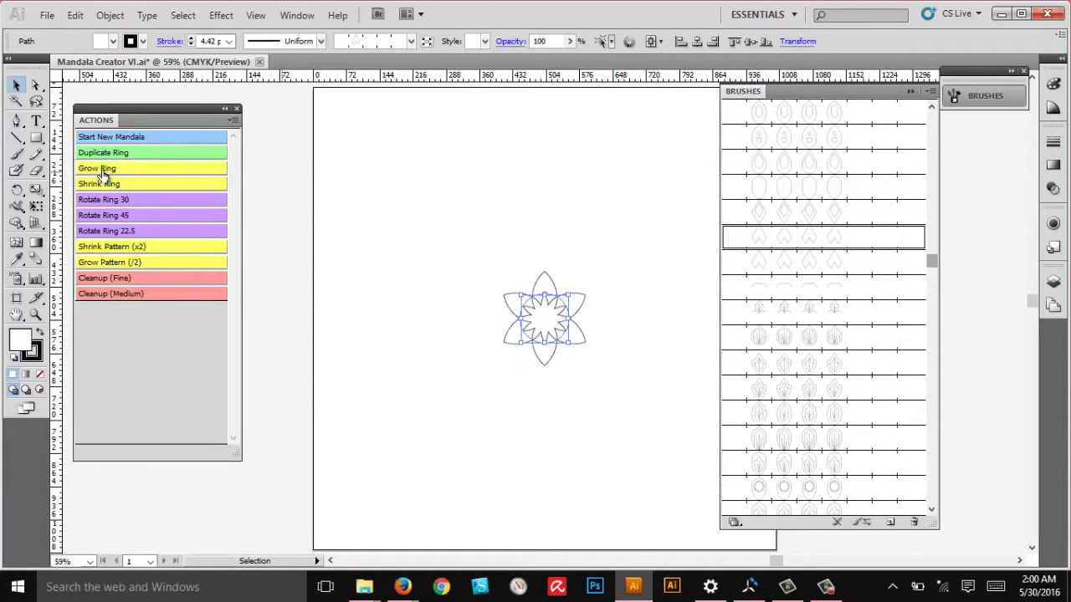
click(102, 174)
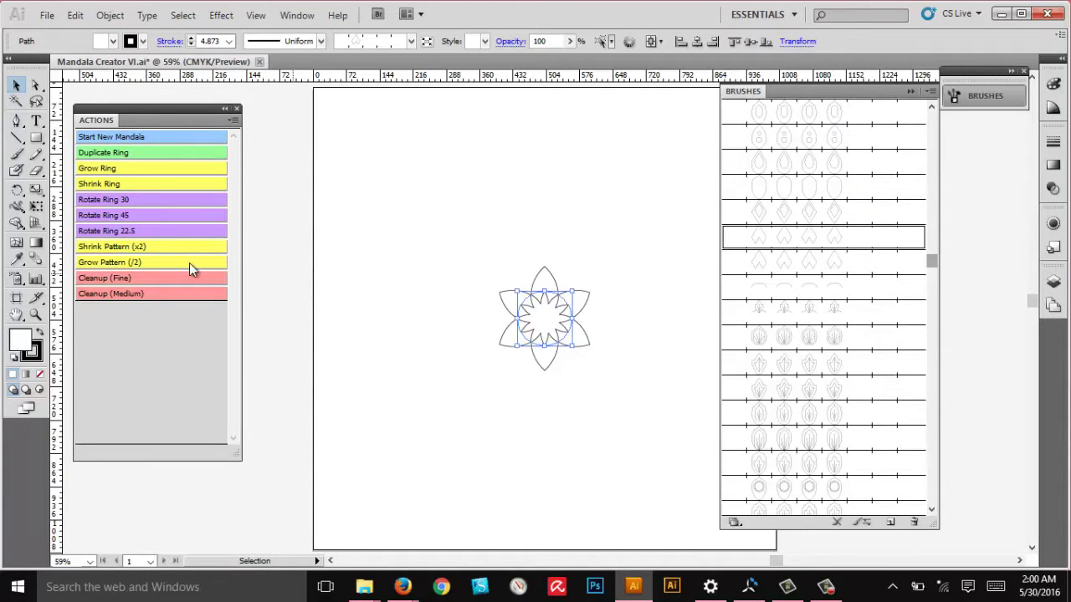
click(114, 248)
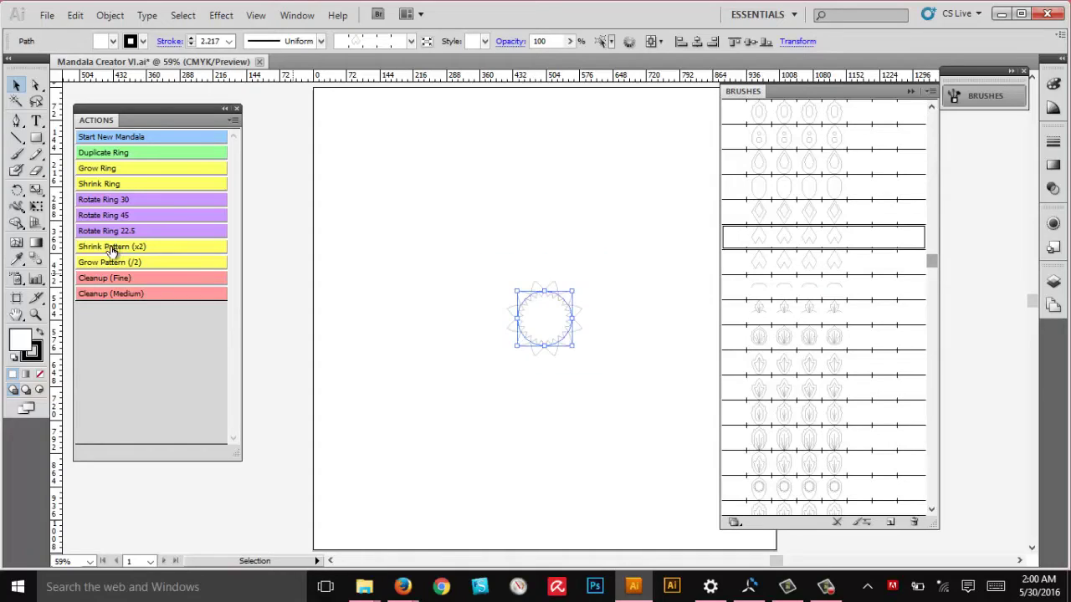
click(111, 263)
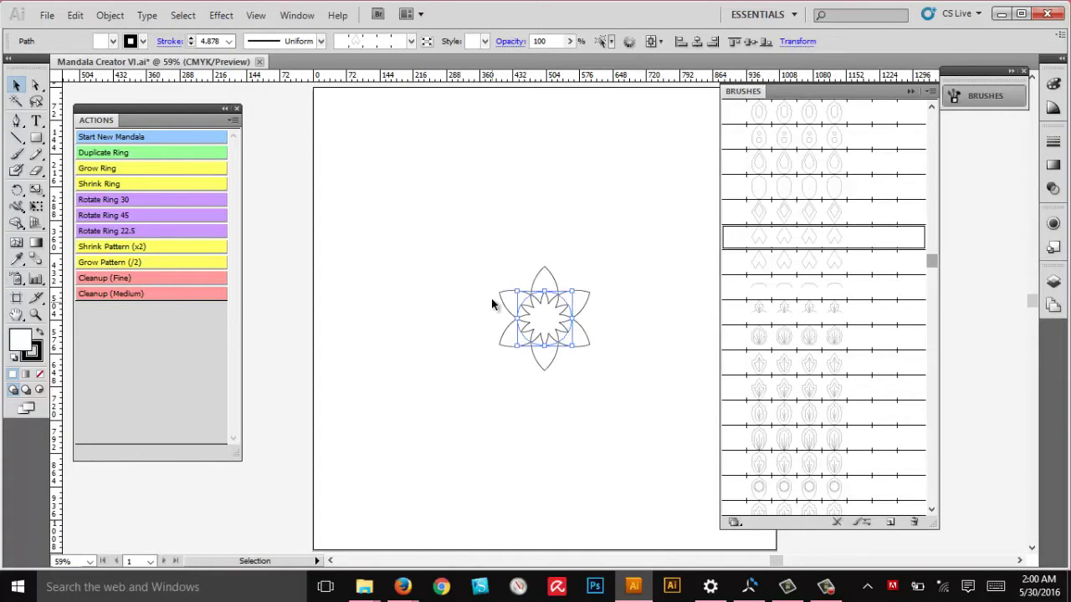
click(112, 247)
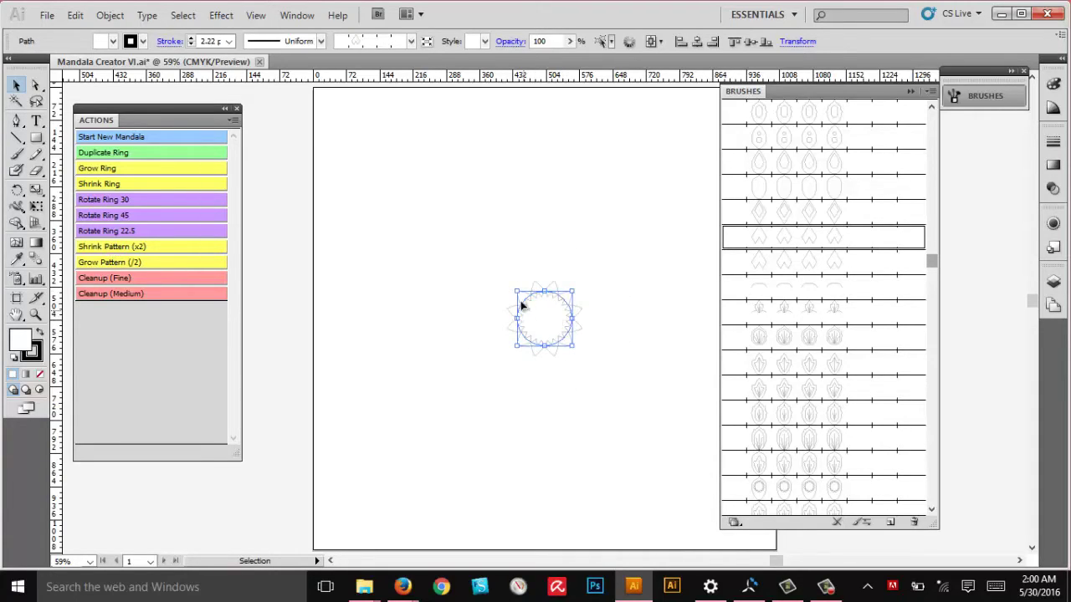
click(108, 264)
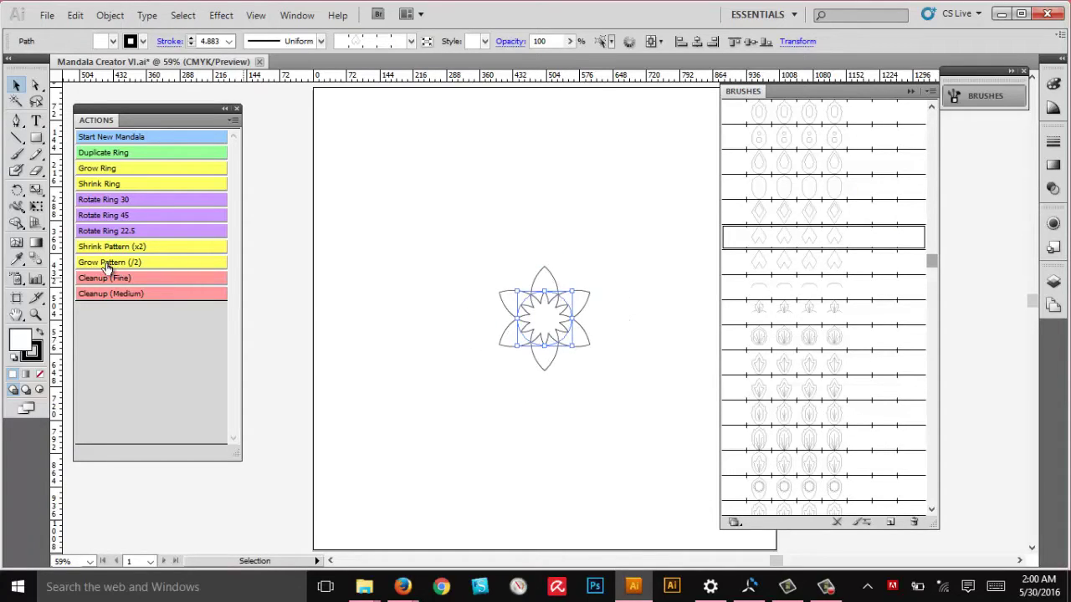
click(107, 264)
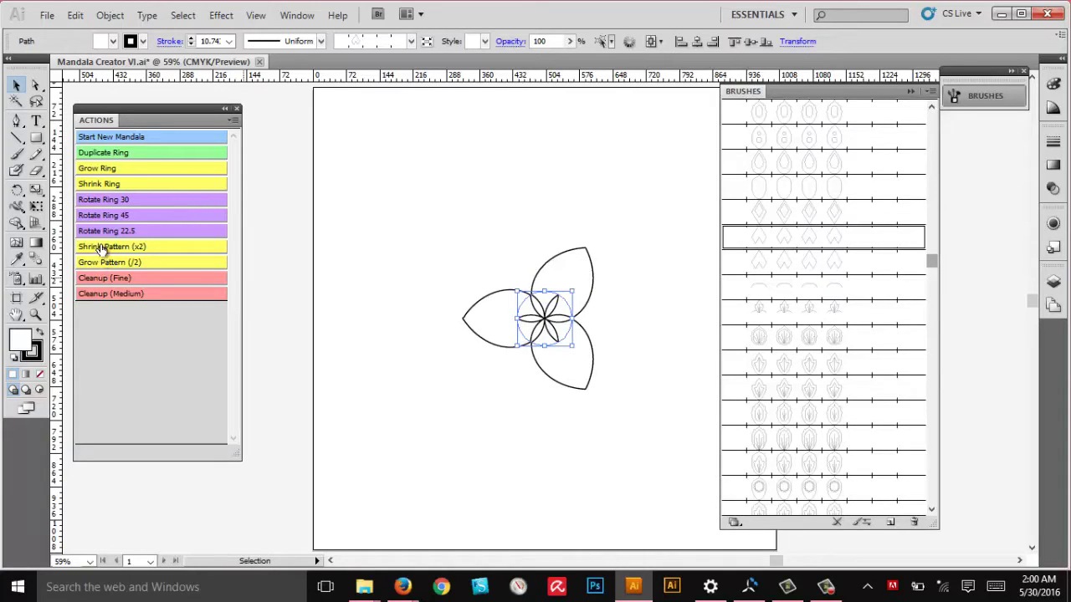
Restore the six-petal flower, then duplicate, enlarge, rotate and shrink a new outer ring
click(100, 247)
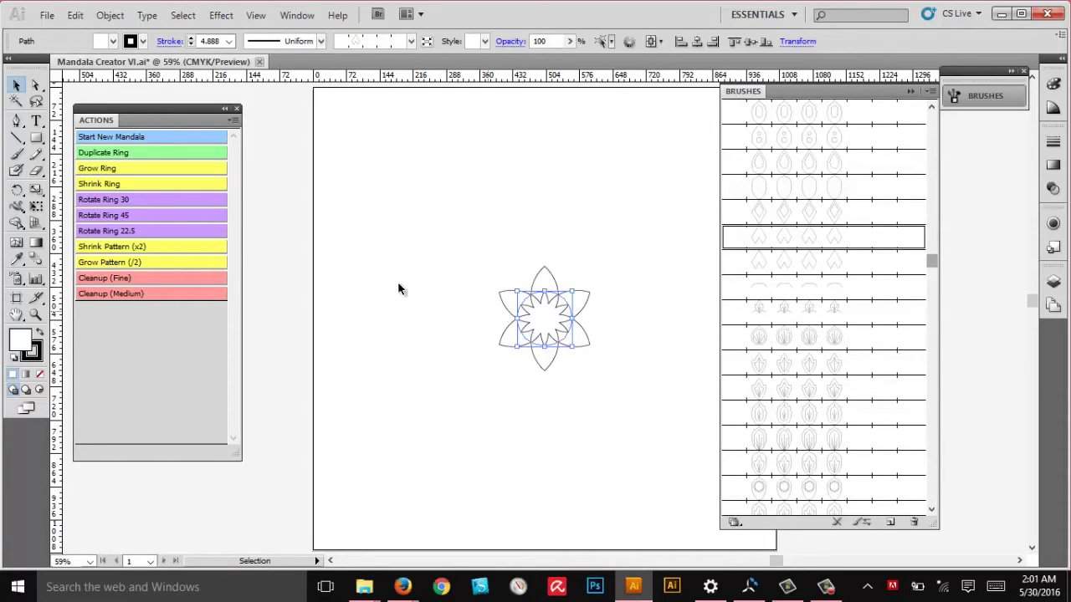
click(84, 155)
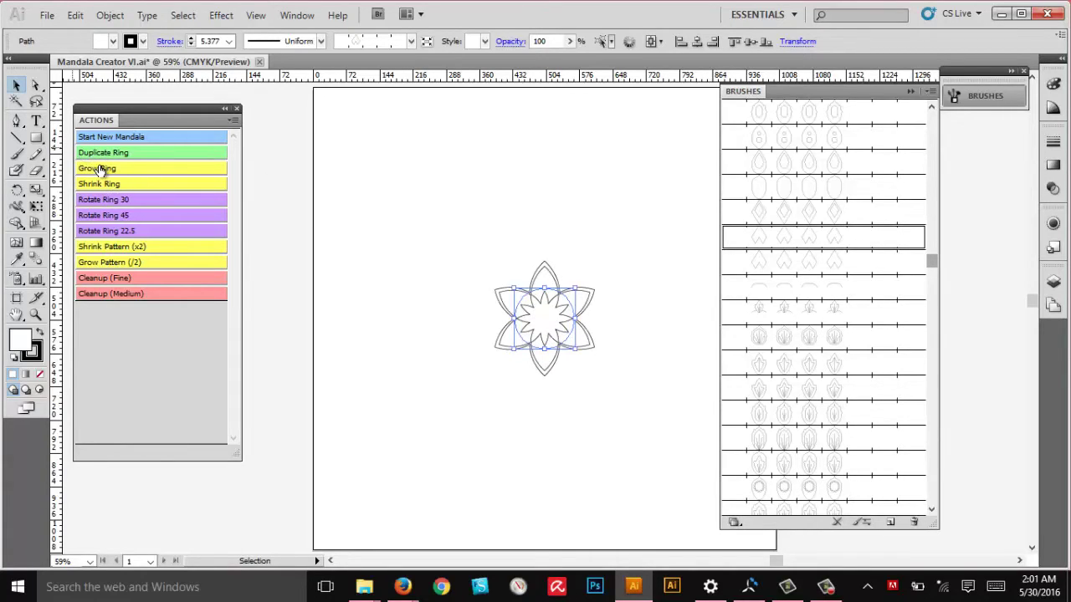
click(99, 169)
click(106, 184)
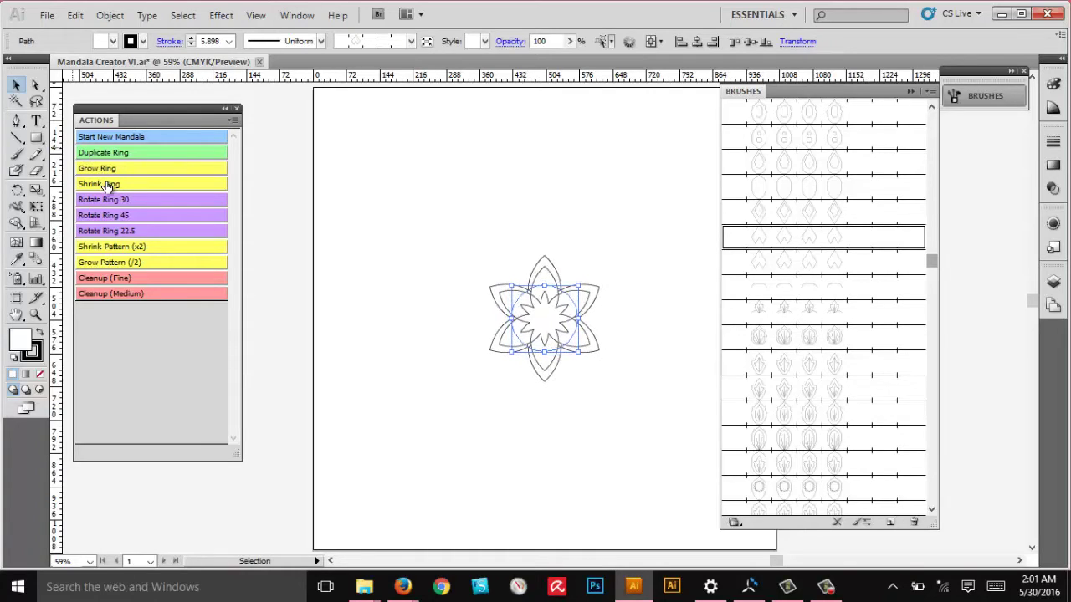
click(119, 218)
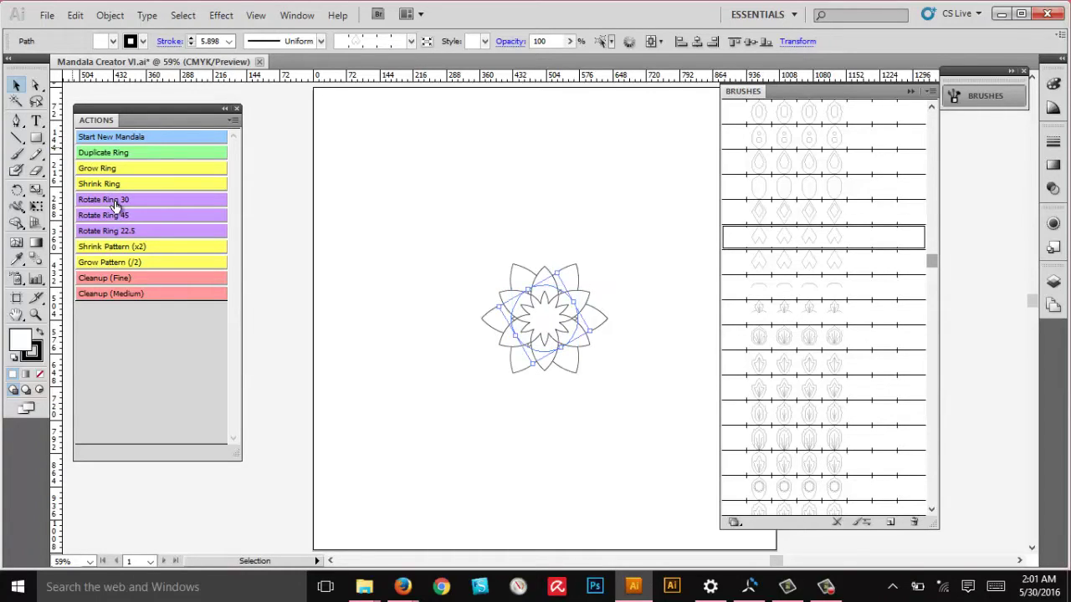
click(101, 186)
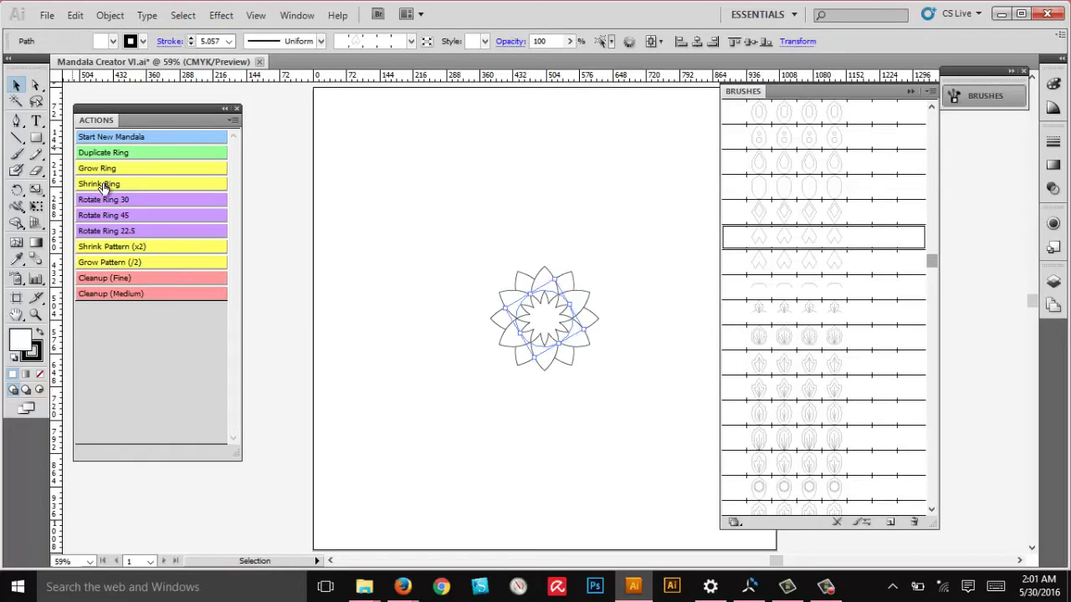
click(96, 156)
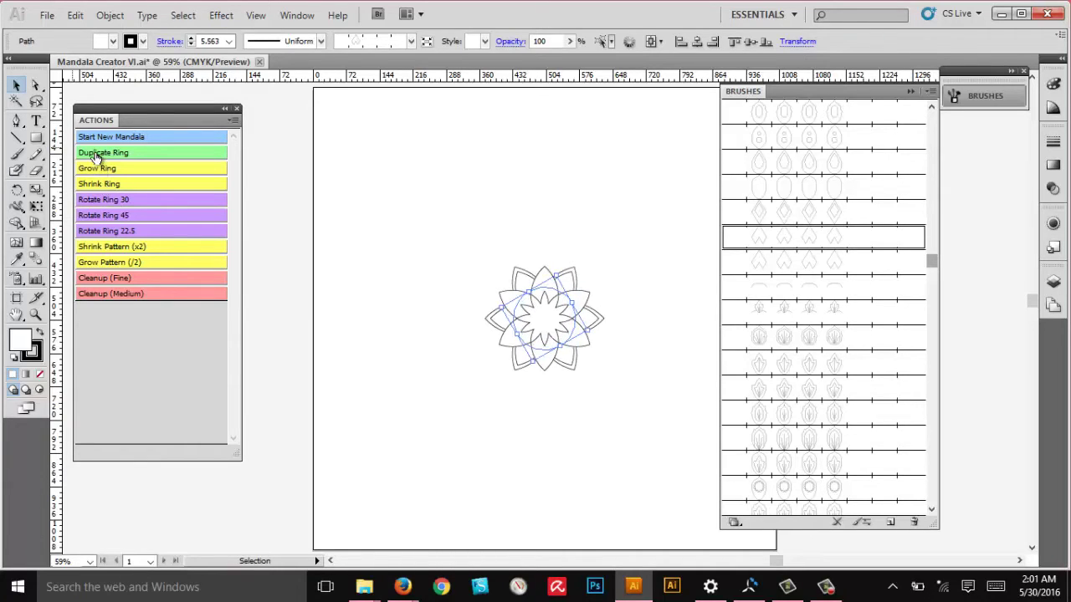
click(102, 174)
click(101, 175)
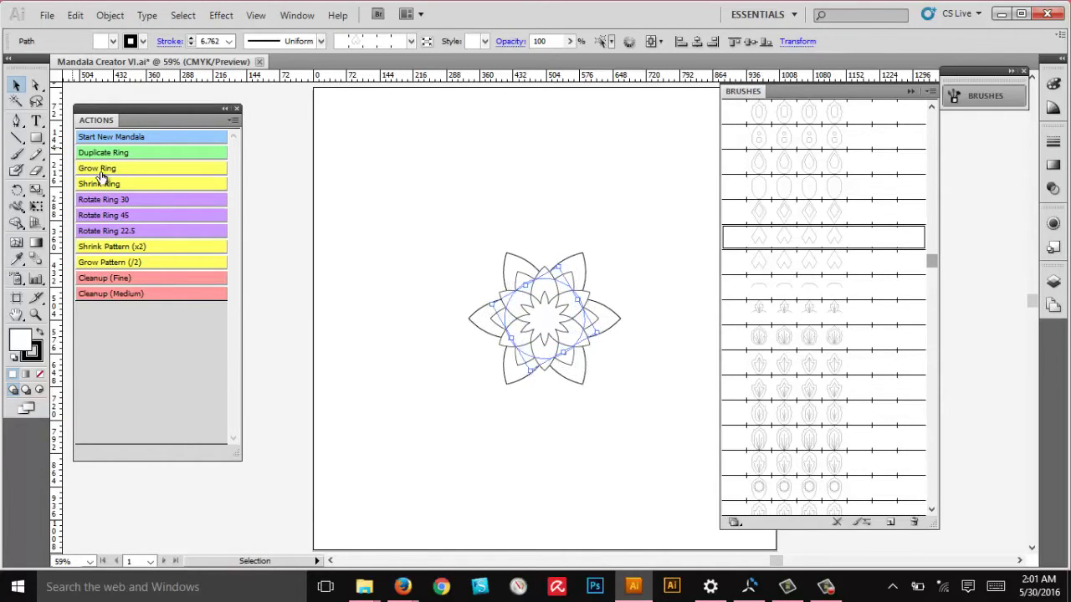
Restroke the outer ring with a double-outlined rounded-petal brush at 7.81 pt, then duplicate it
click(799, 343)
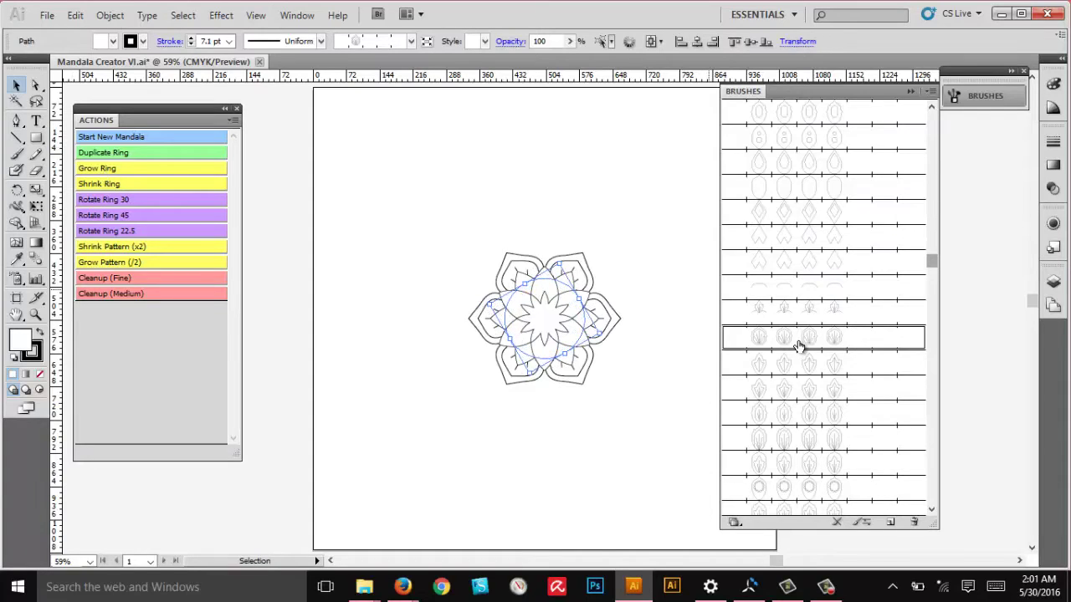
click(795, 365)
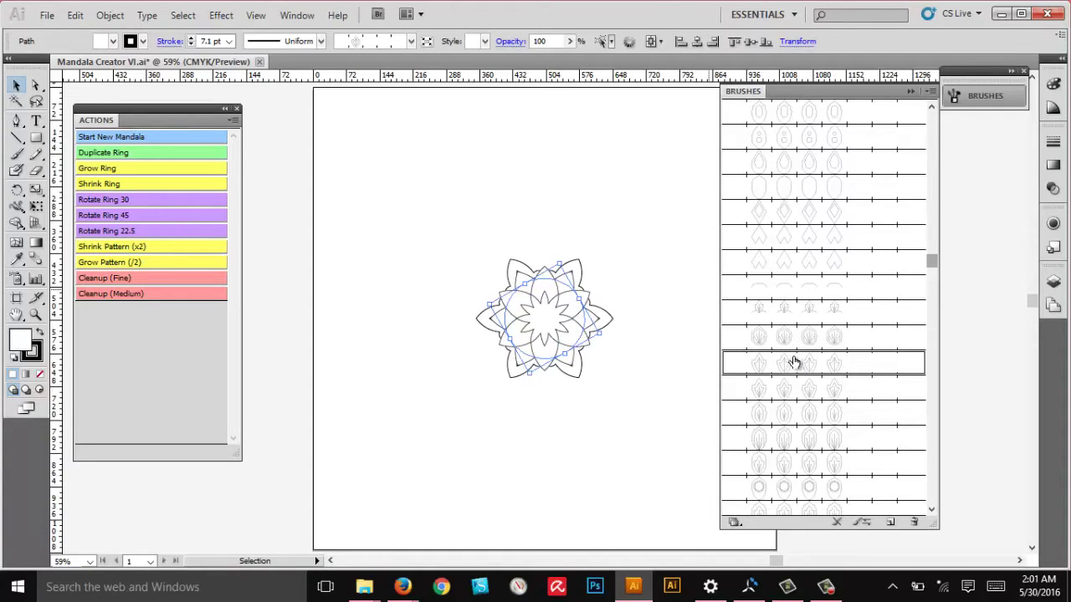
click(794, 339)
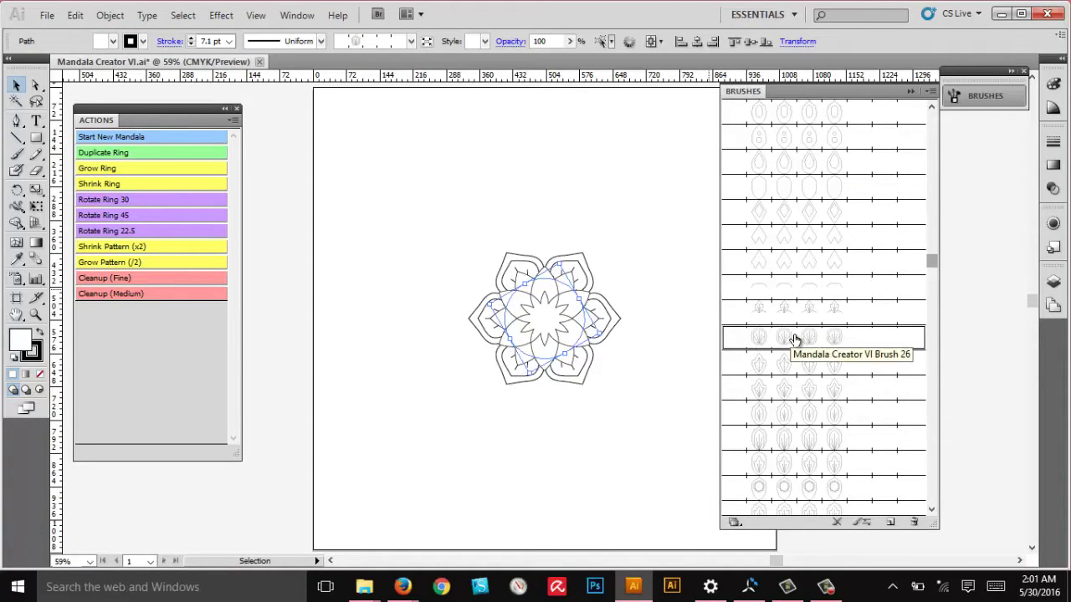
click(125, 155)
Enlarge, rotate, halve and regrow the new outer ring, then rotate it 45°
scroll(818, 306, down, 5)
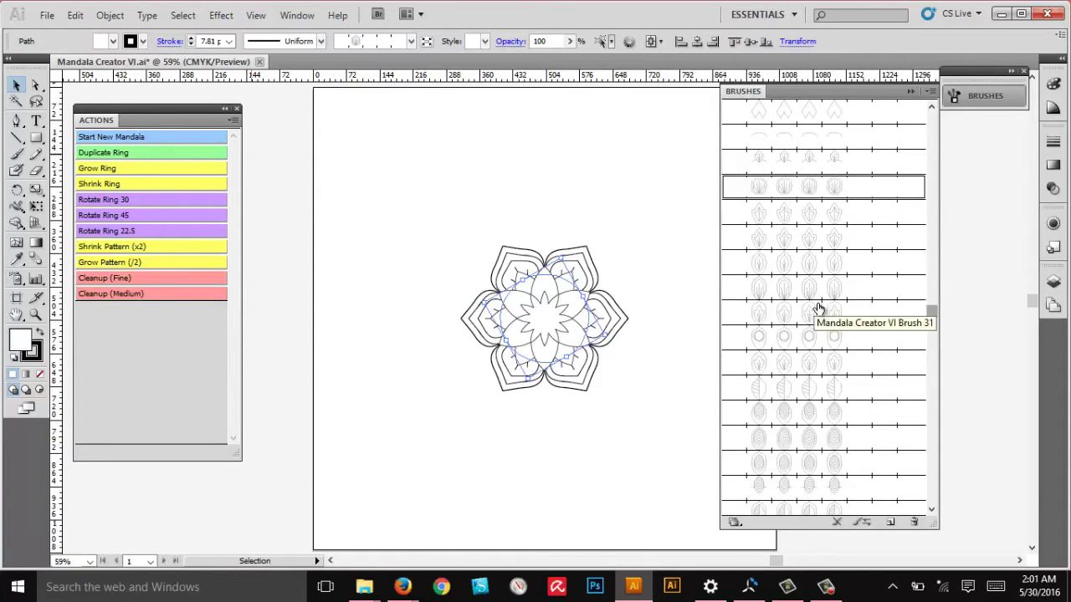
scroll(799, 360, up, 5)
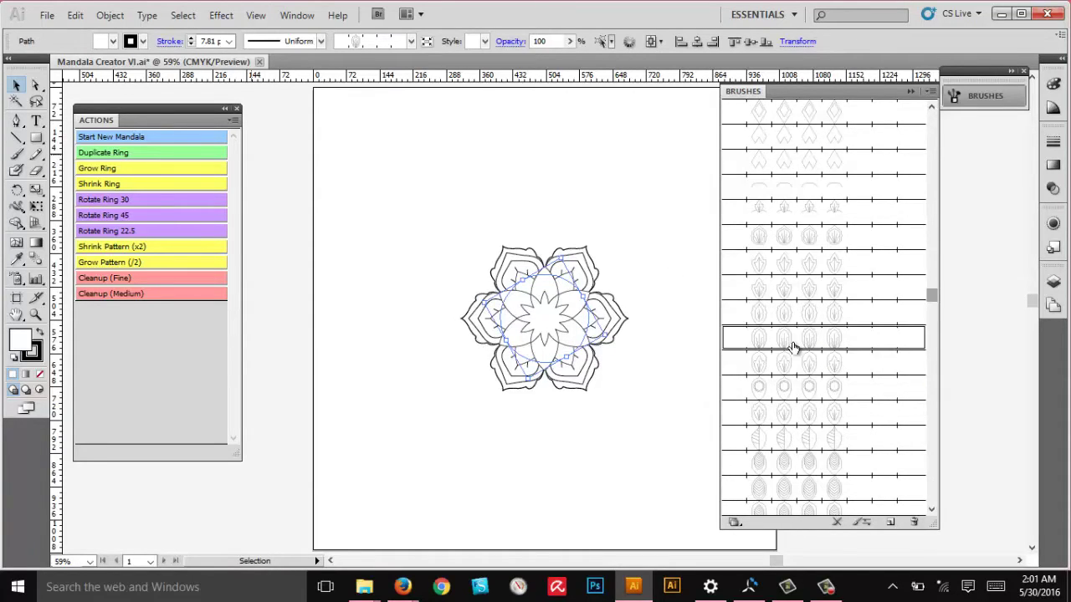
click(96, 172)
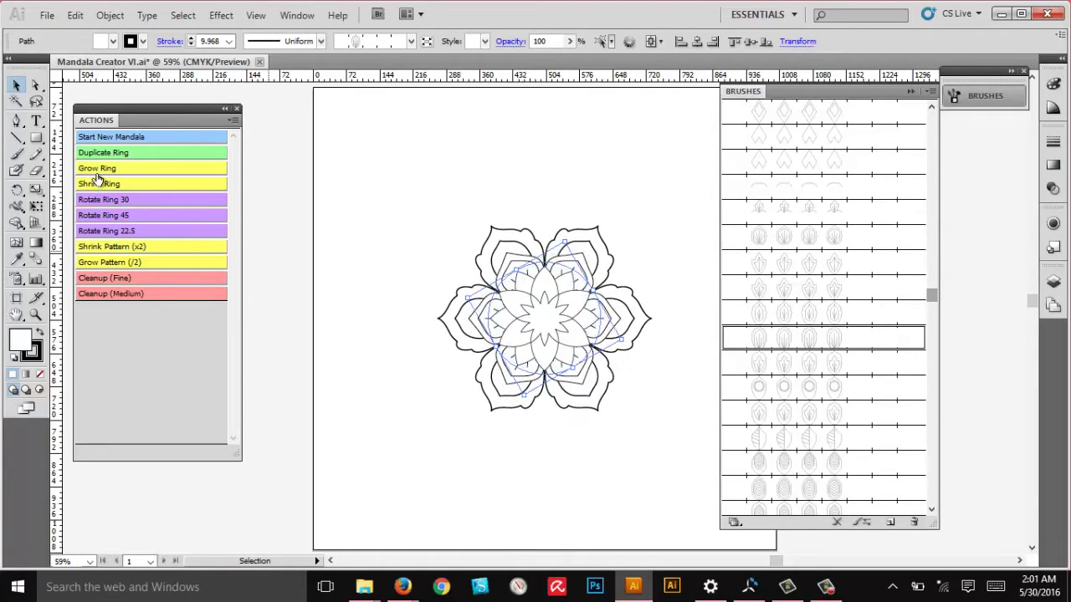
click(100, 217)
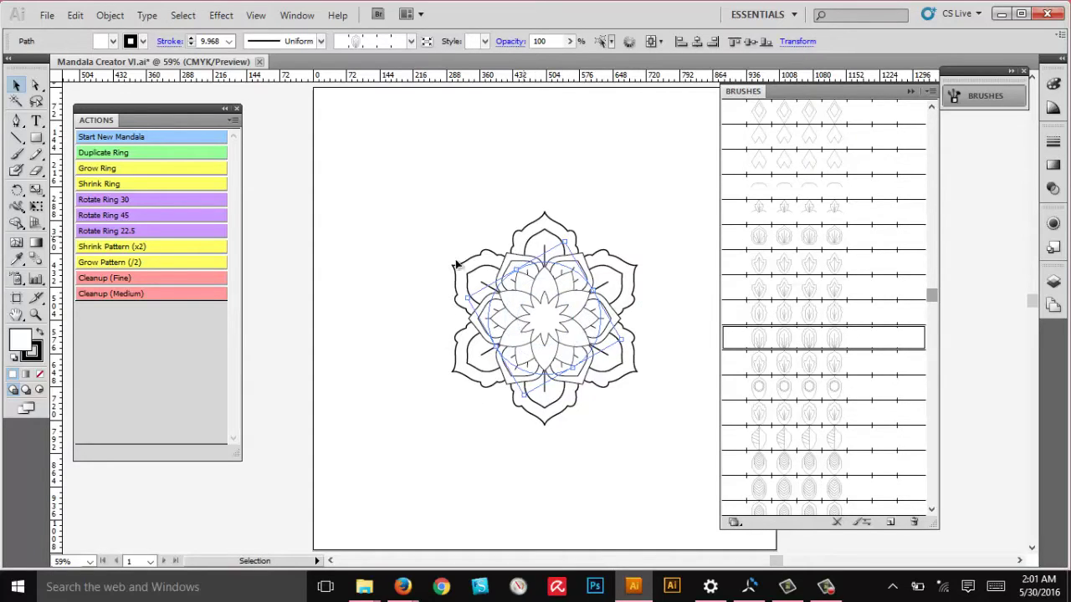
click(98, 249)
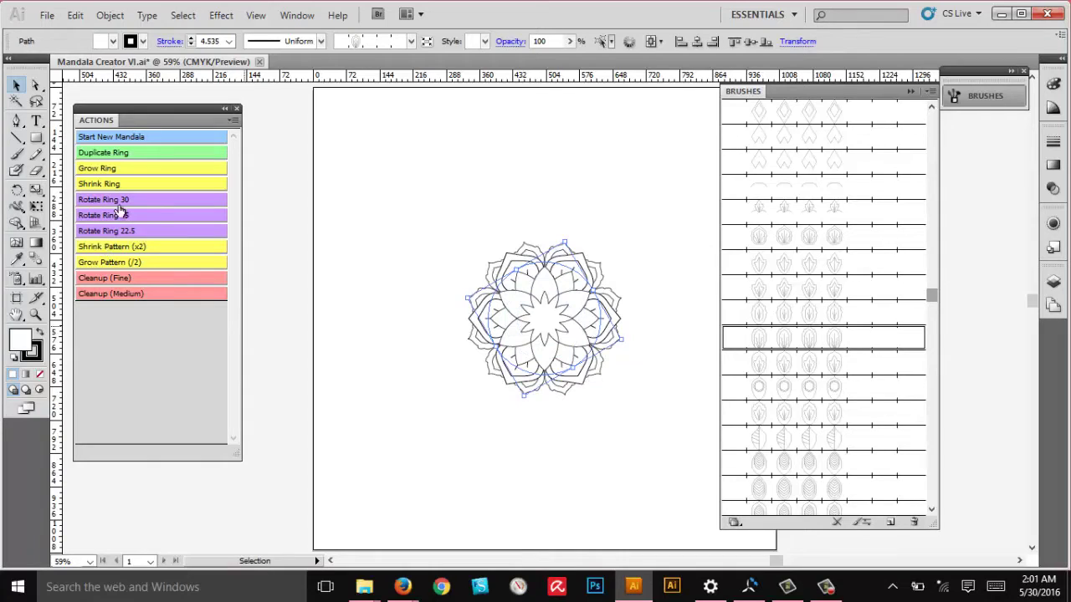
click(97, 168)
click(97, 168)
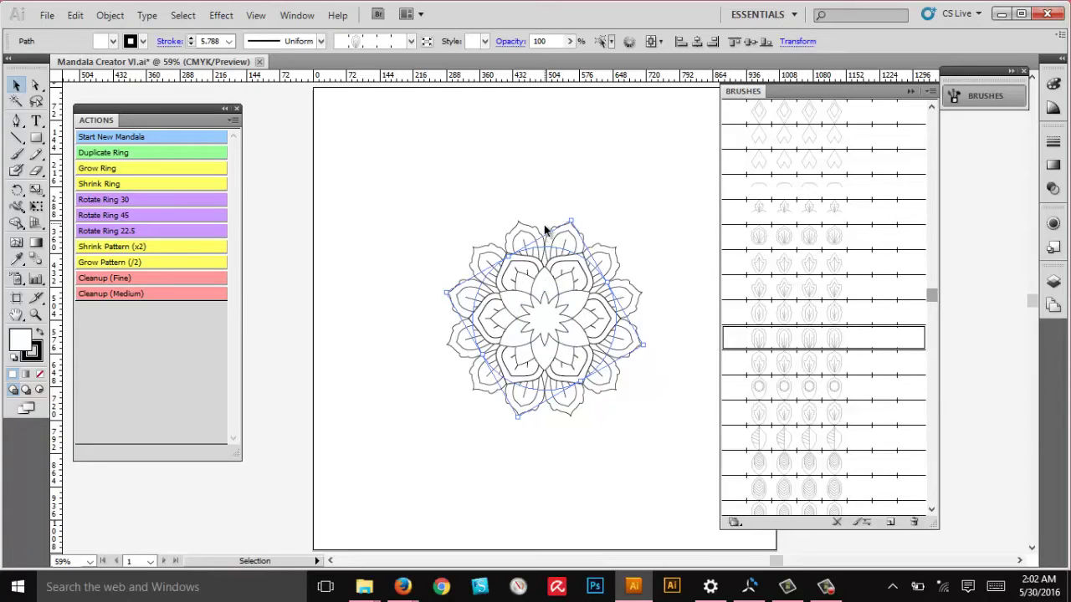
click(113, 218)
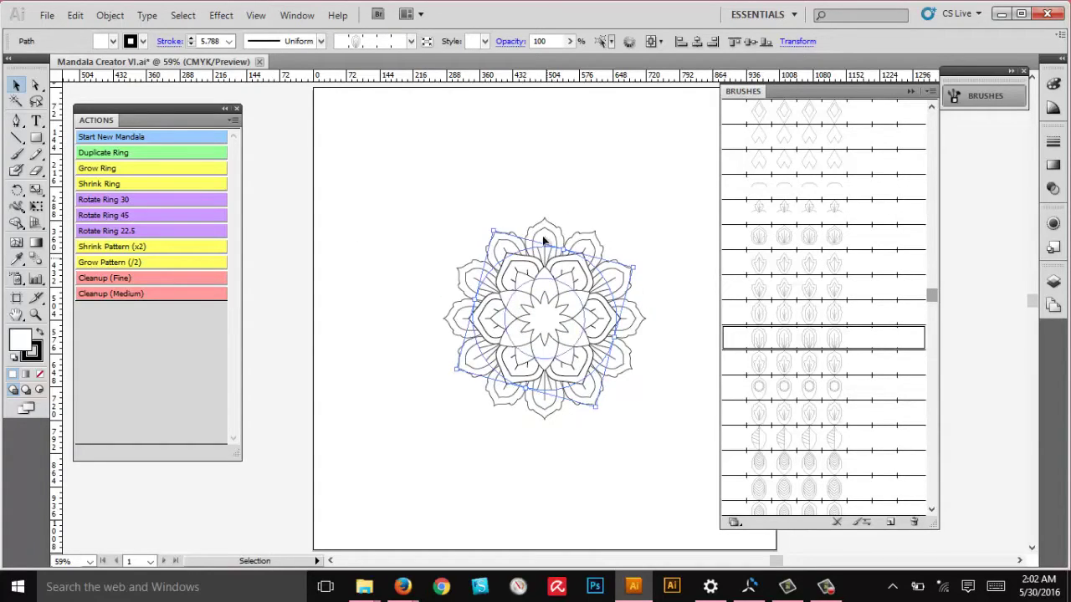
Shrink, duplicate and rotate another pointed-petal ring 45° at 6.049 pt, then reselect the outer ring
click(103, 185)
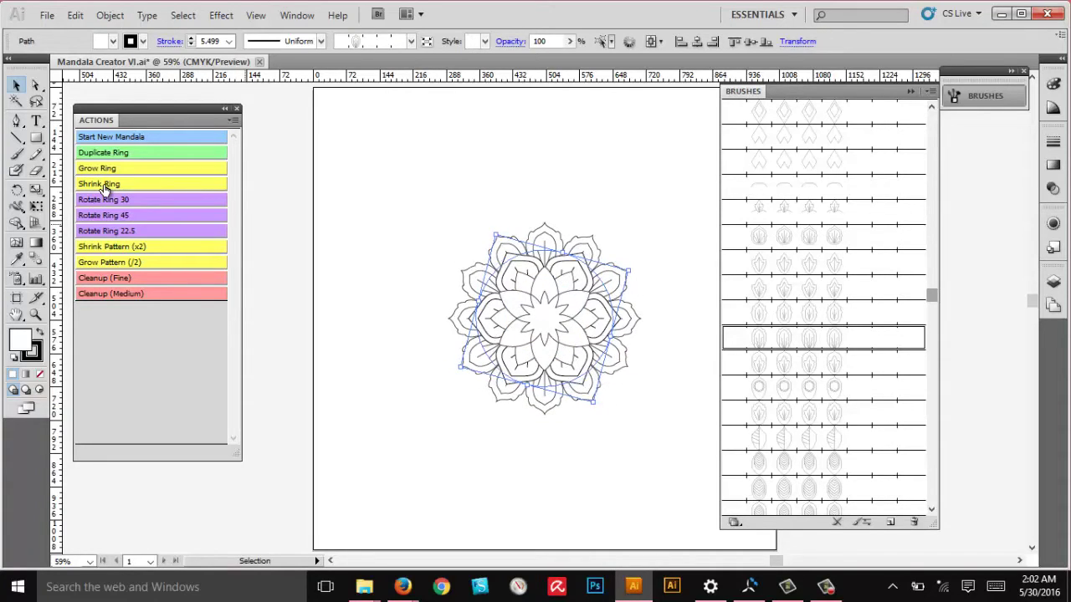
click(107, 156)
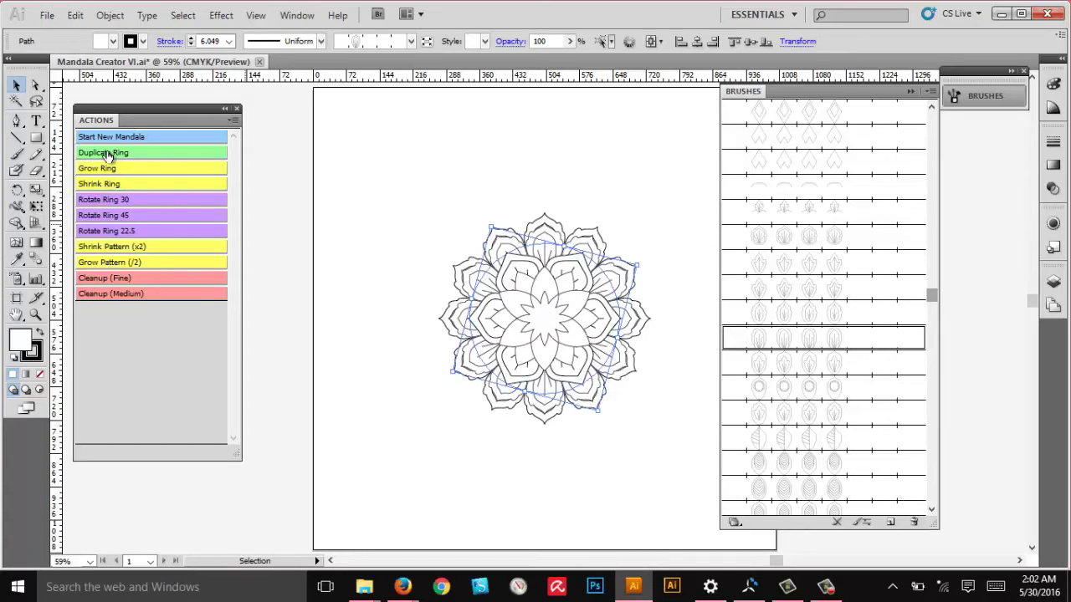
click(102, 217)
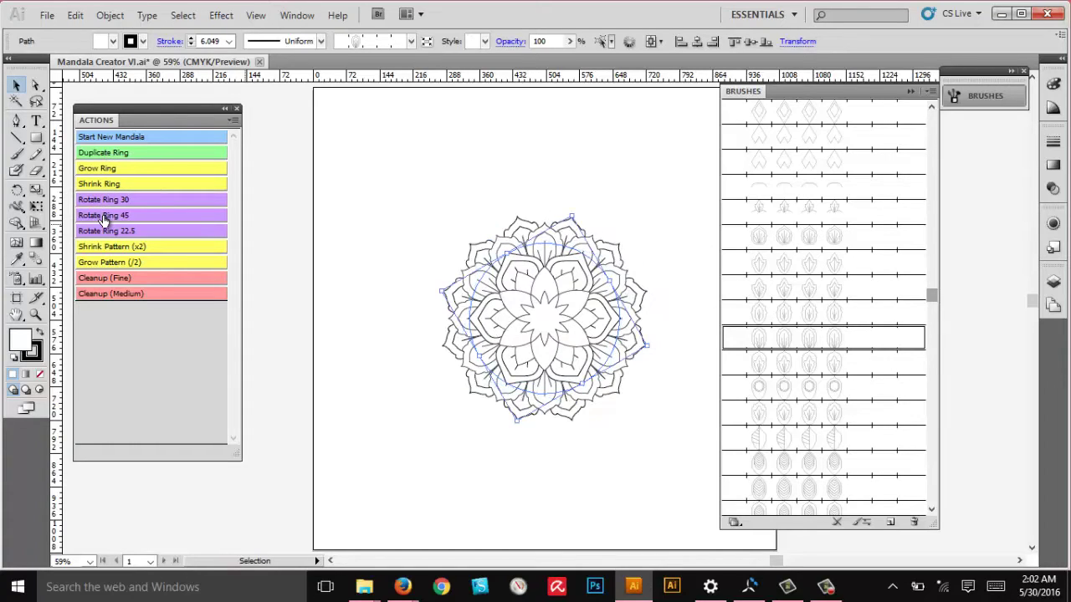
click(660, 219)
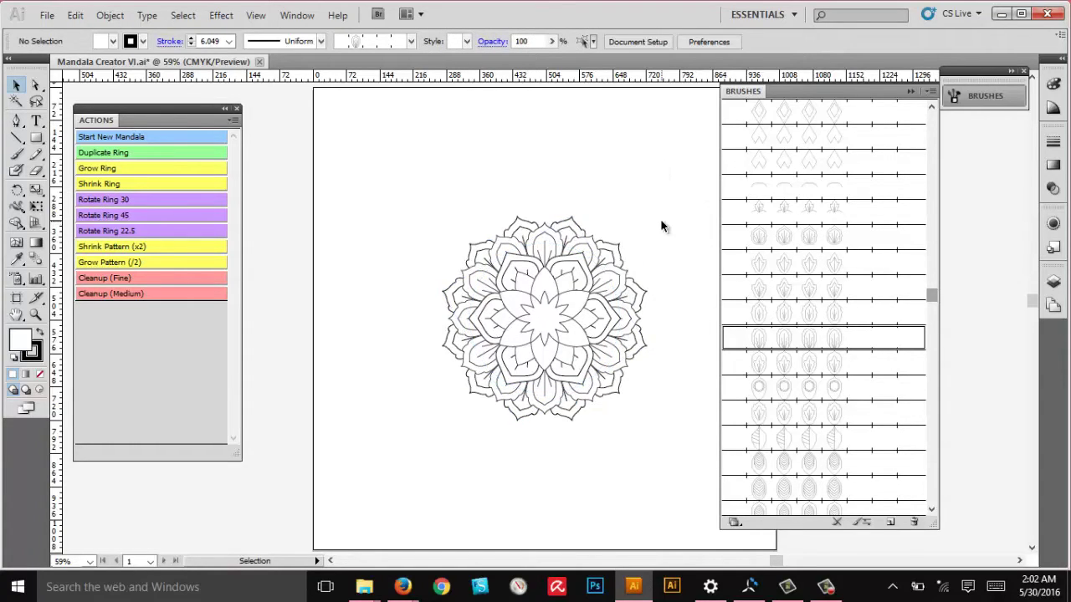
click(616, 249)
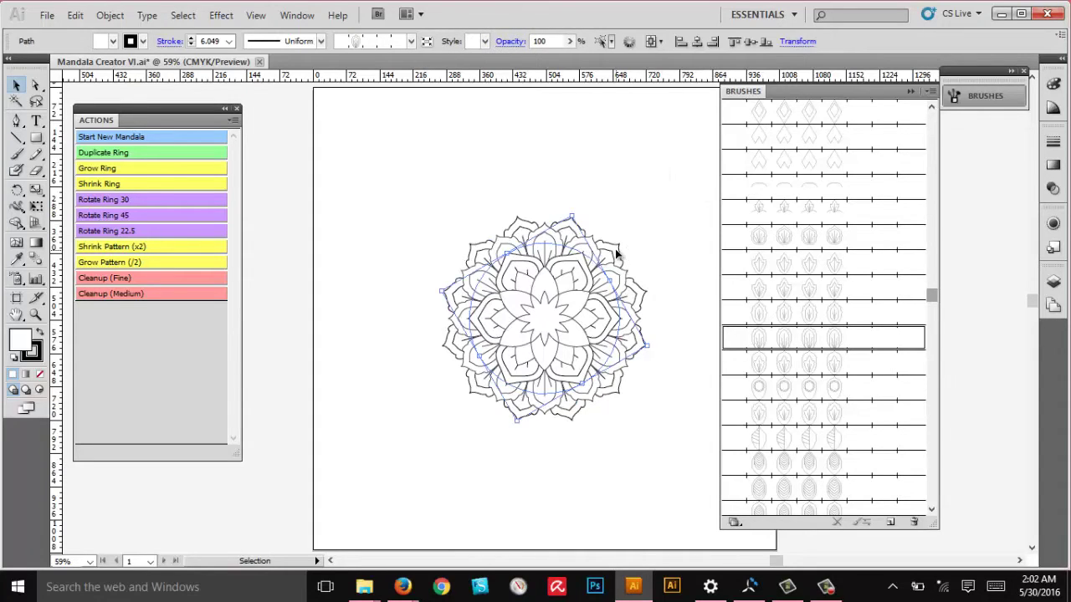
Duplicate the outer ring with a double-line pattern brush and size it into an 8.471 pt border
click(100, 156)
scroll(812, 284, up, 10)
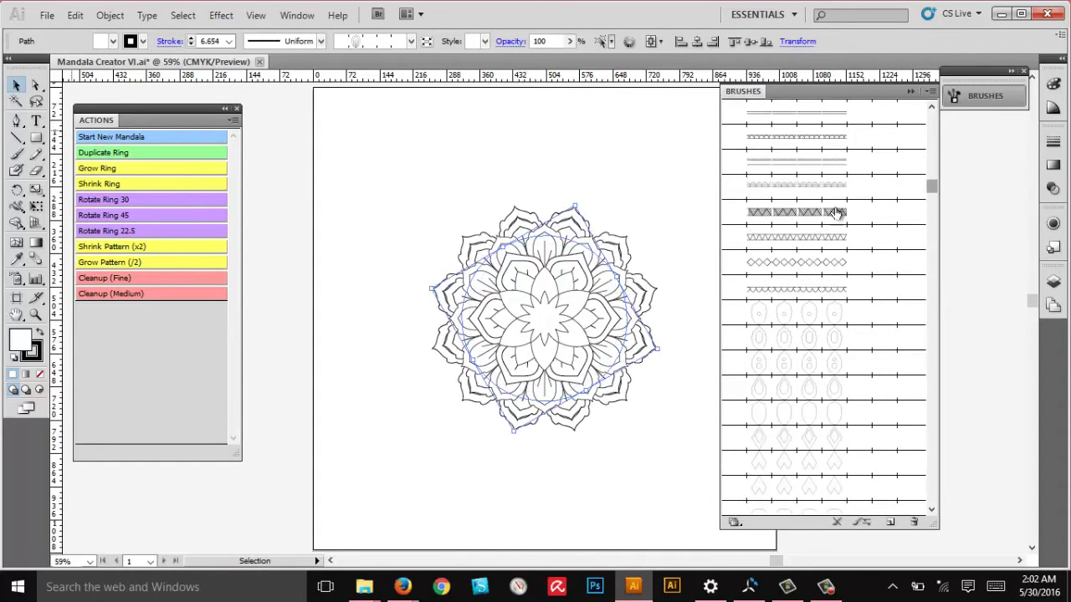
scroll(802, 142, up, 1)
click(800, 144)
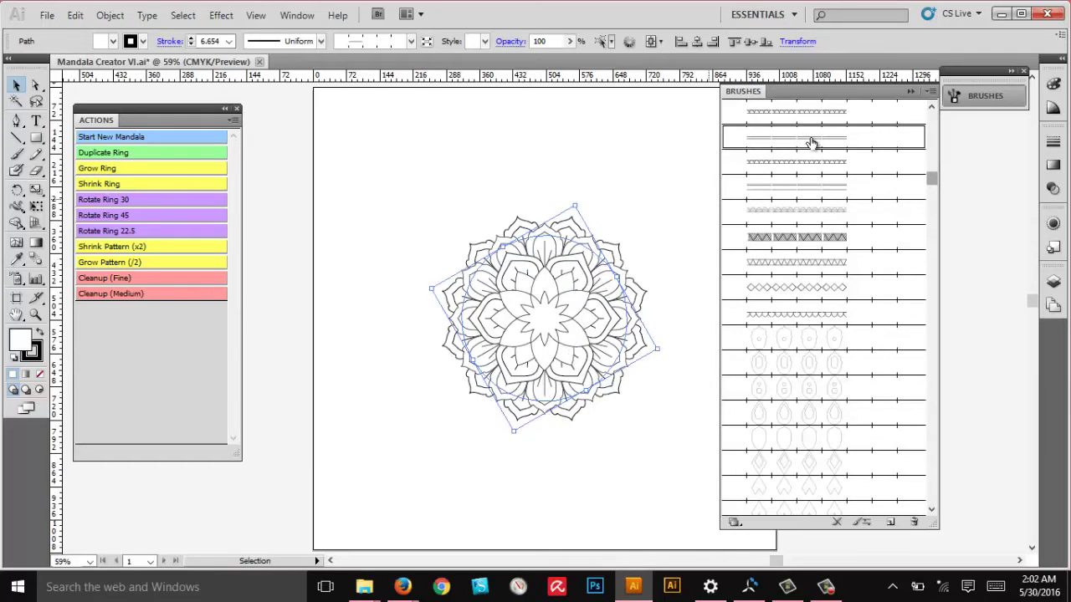
click(100, 171)
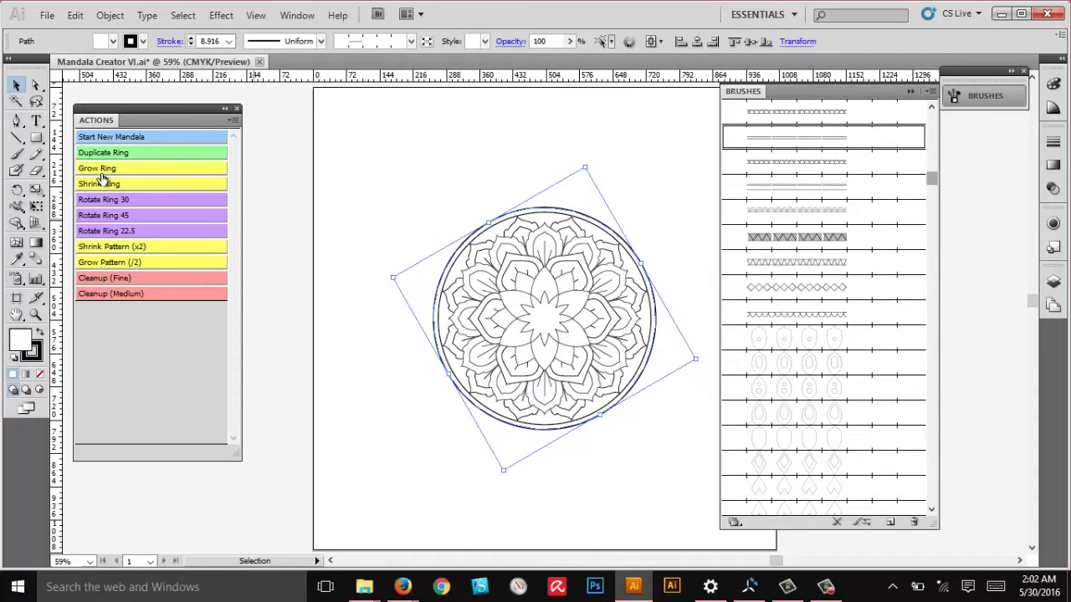
click(101, 186)
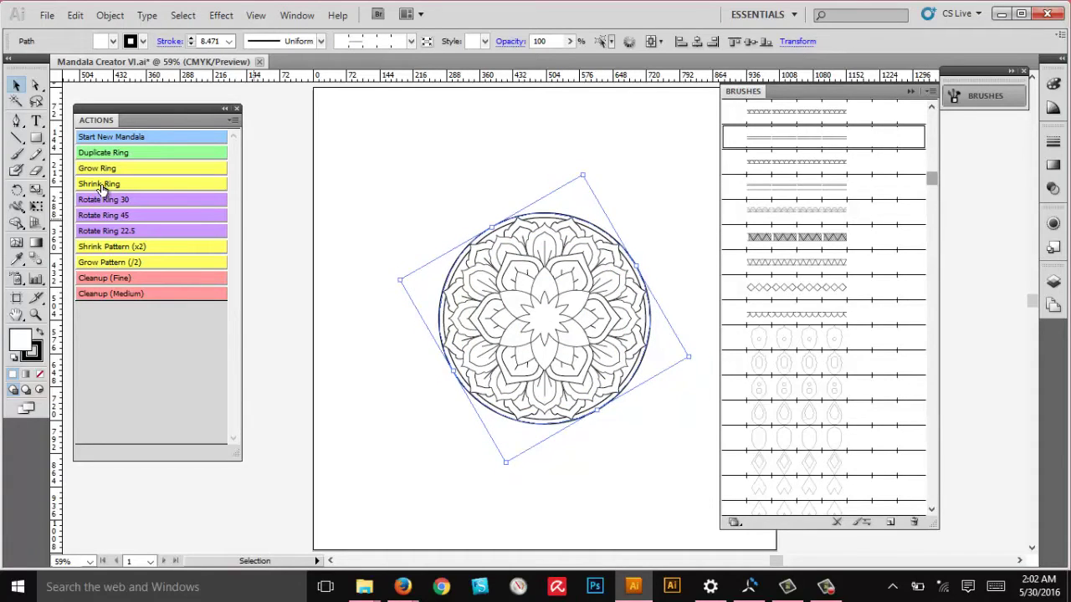
click(629, 145)
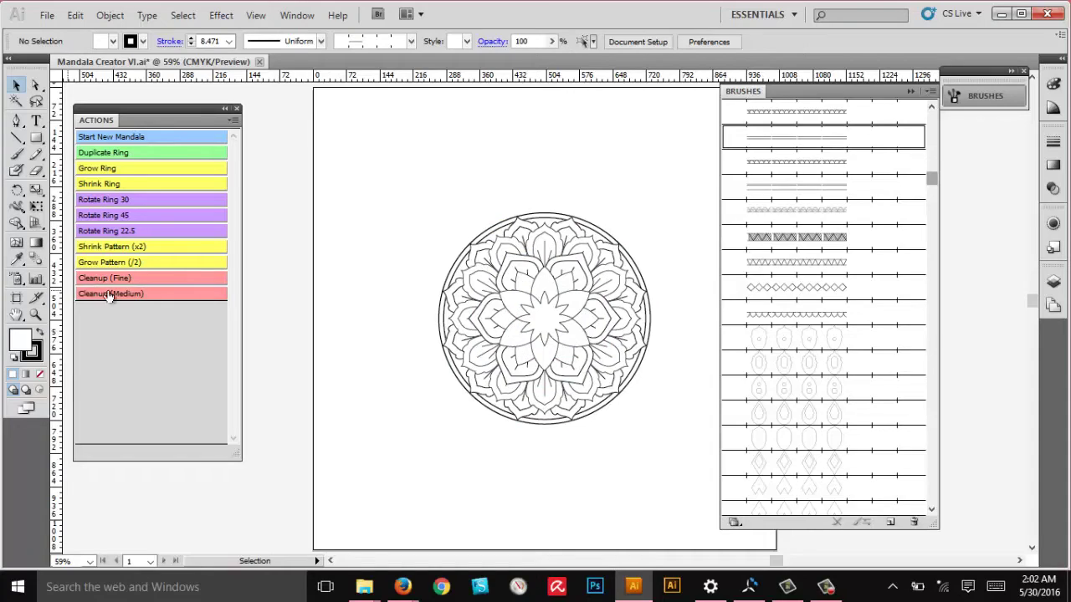
Select the whole mandala and run Cleanup (Fine), expanding fill and stroke into 1 pt outlines
drag(657, 447, 377, 188)
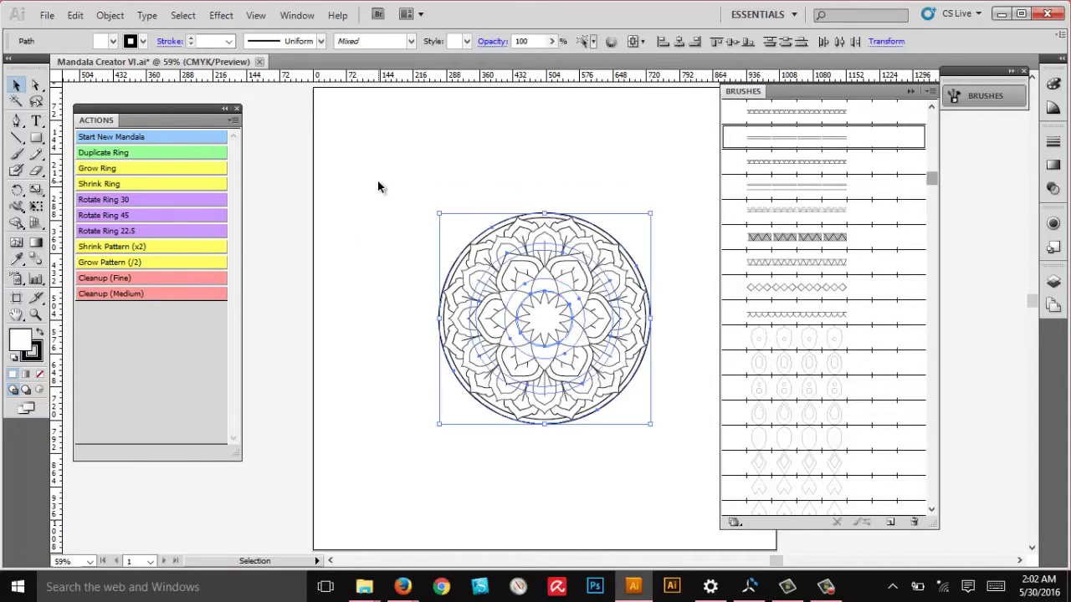
click(99, 279)
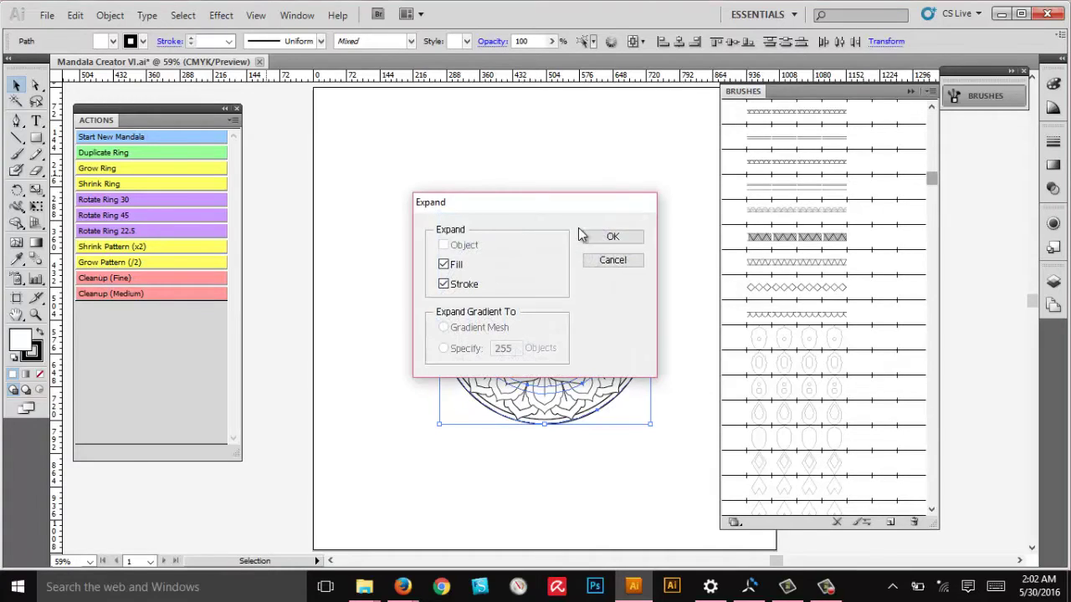
click(611, 236)
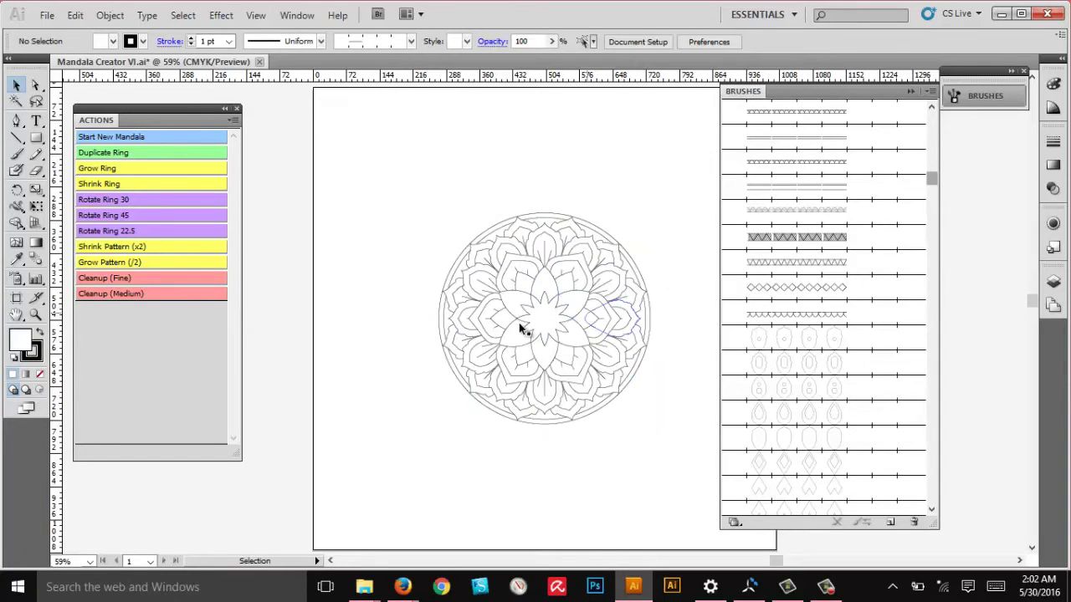
Enlarge the mandala's inner petal ring, try a 2 pt stroke on it, then undo
click(569, 266)
click(707, 246)
double_click(579, 268)
click(575, 265)
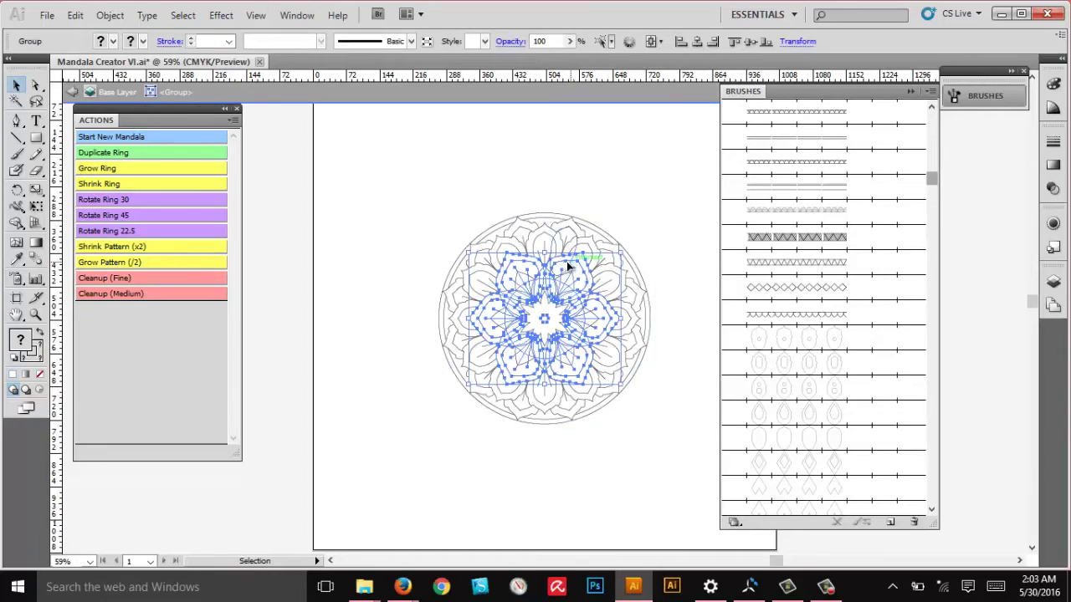
drag(544, 249, 595, 223)
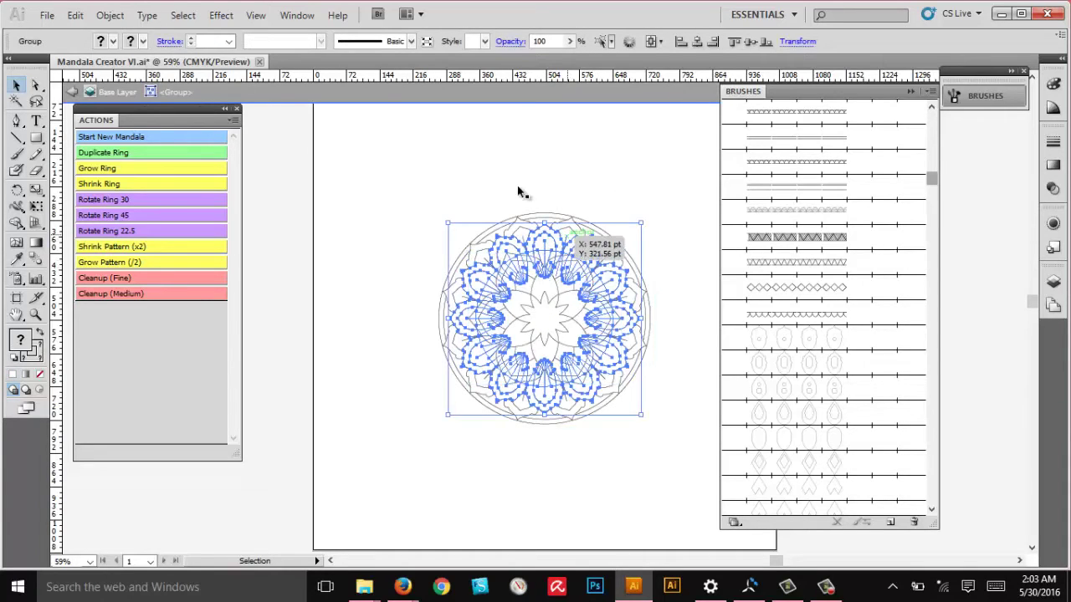
click(205, 42)
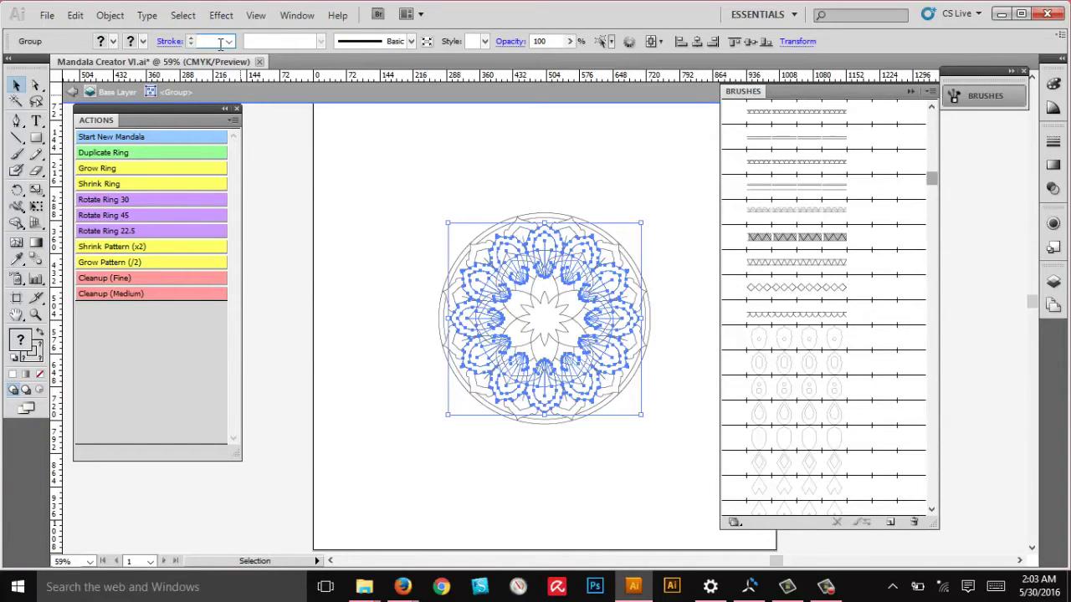
text(2)
key(Return)
double_click(405, 150)
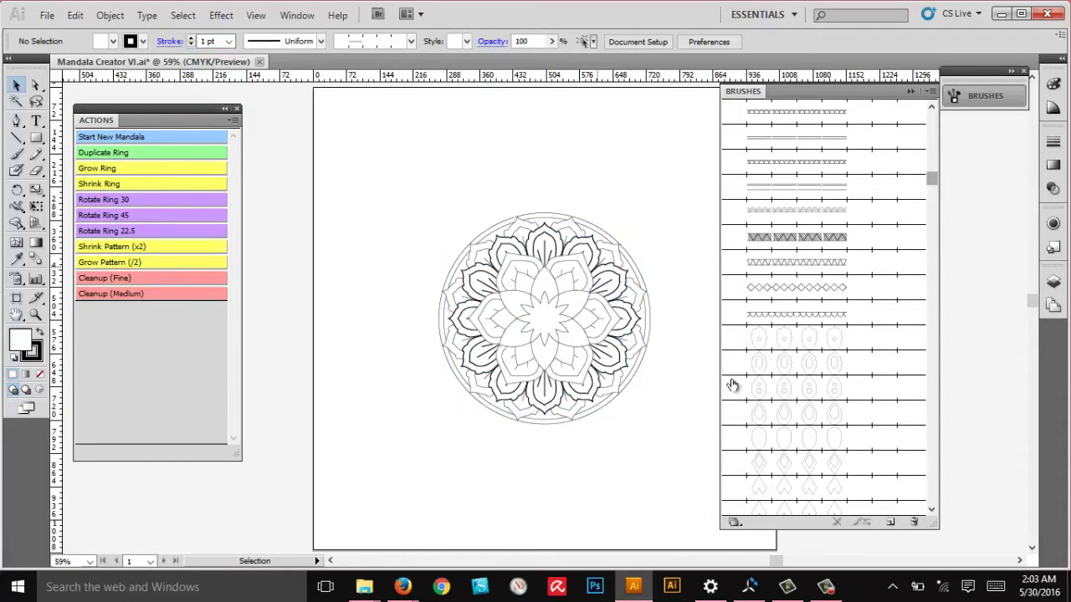
key(ctrl+z)
key(ctrl+z)
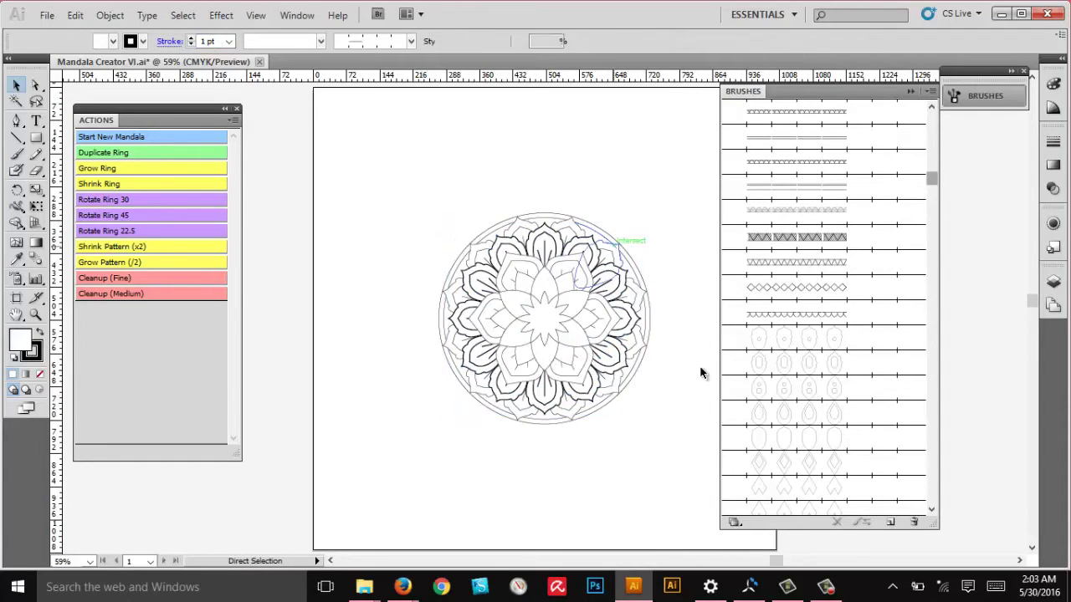
double_click(690, 445)
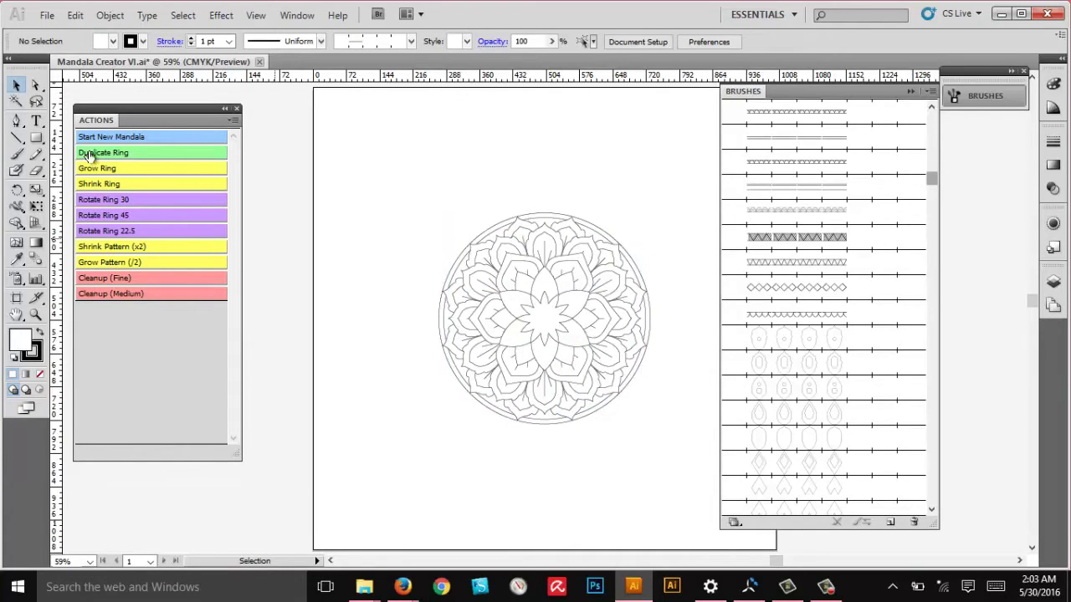
Scale the whole mandala up to fill the page and collapse the Brushes and Actions panels
click(569, 308)
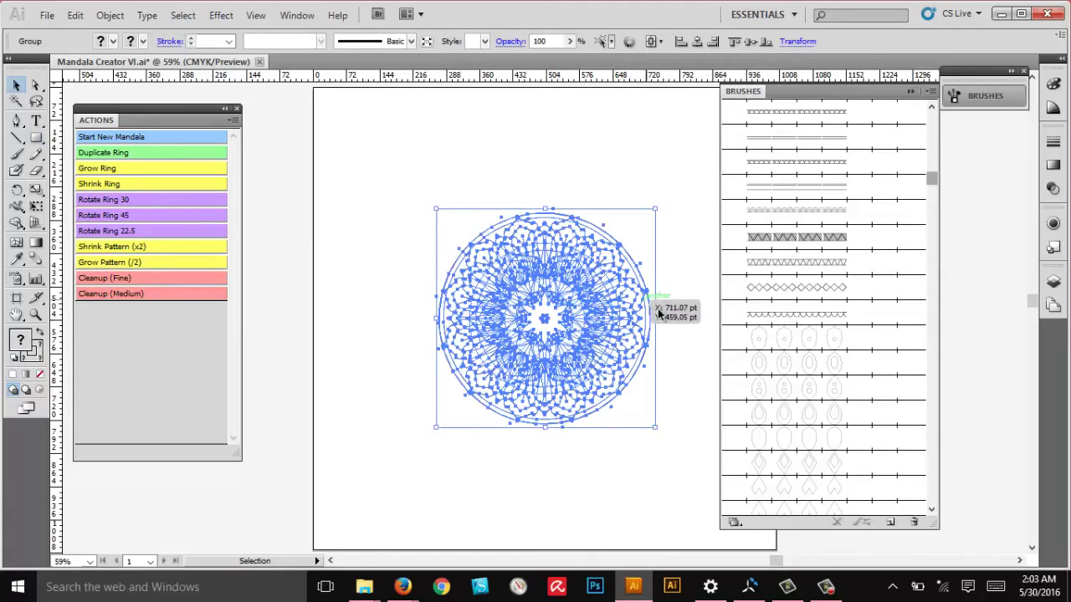
drag(656, 319, 701, 319)
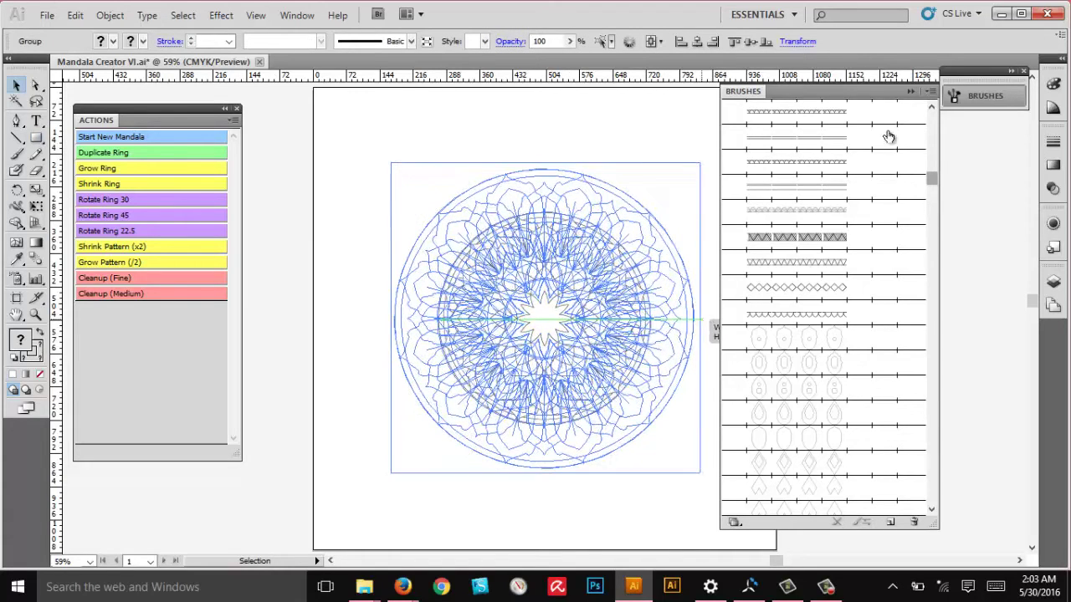
click(910, 92)
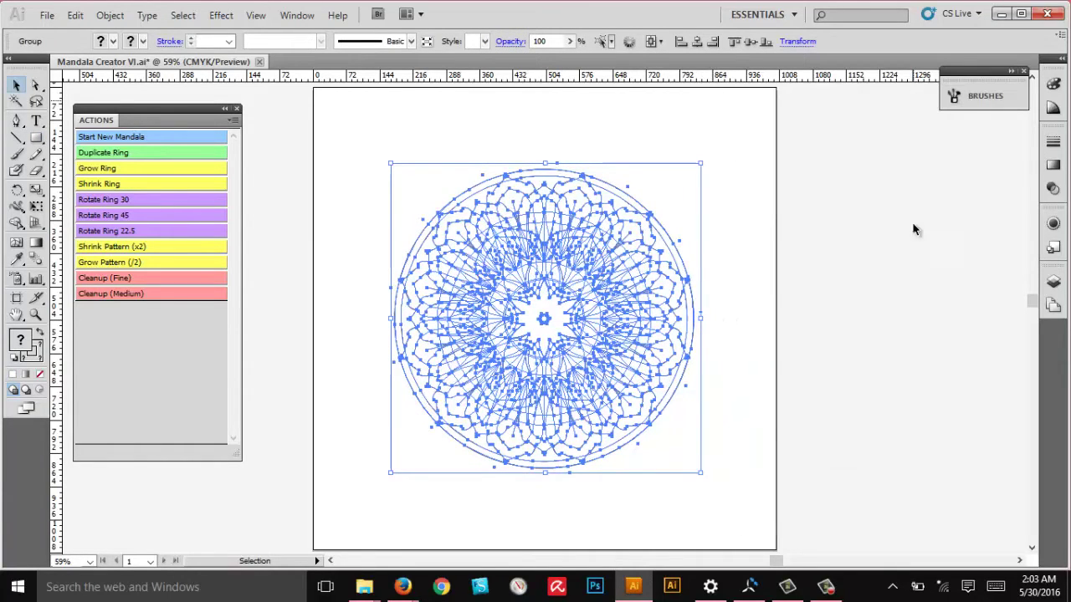
click(762, 284)
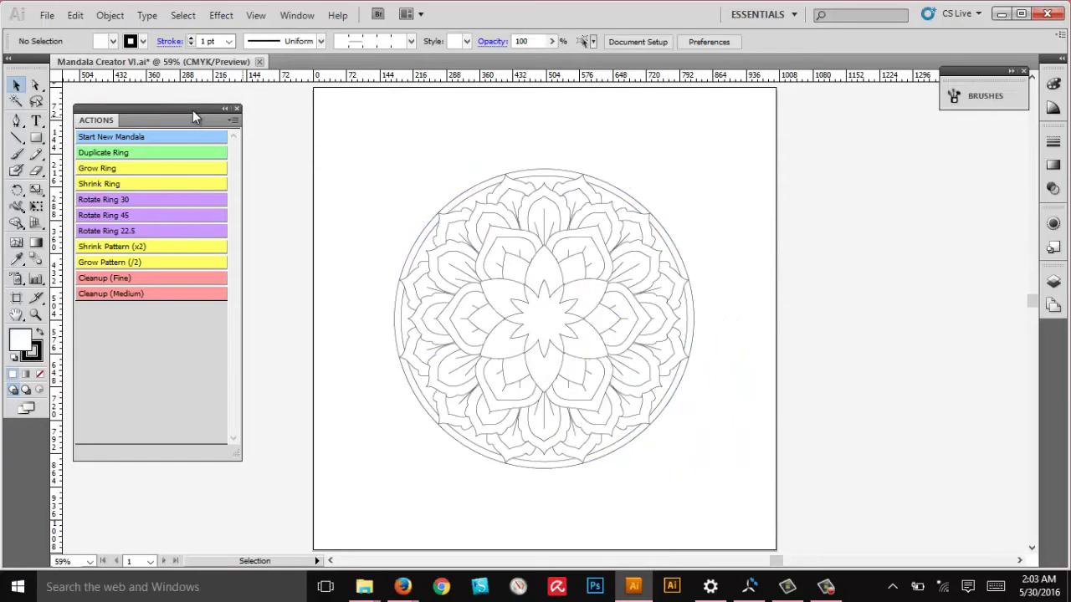
drag(217, 117, 208, 107)
click(215, 99)
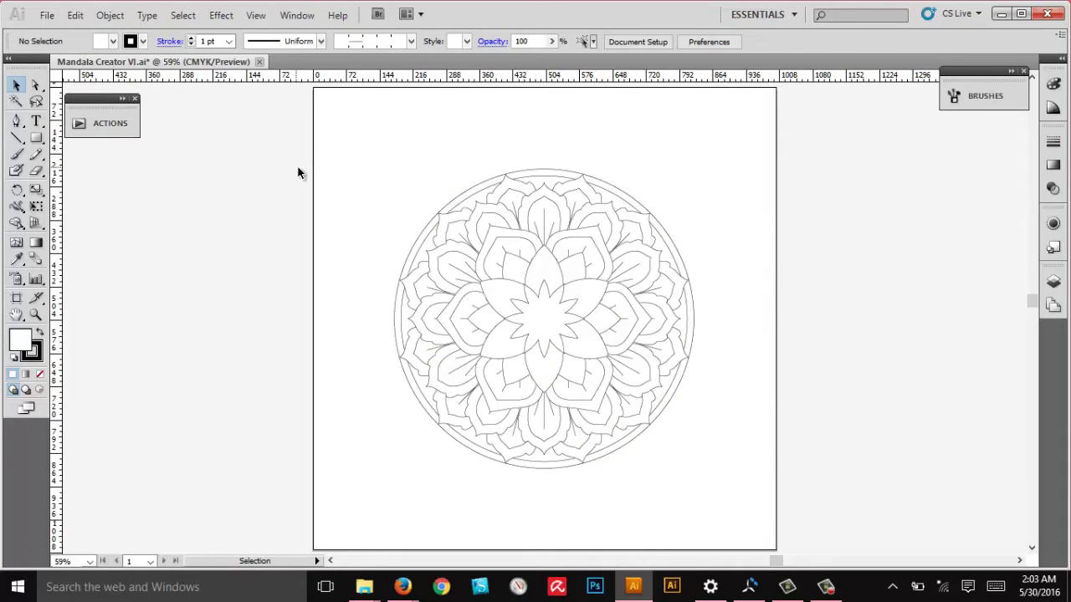
Centre the mandala horizontally and vertically on the artboard
drag(688, 324, 700, 324)
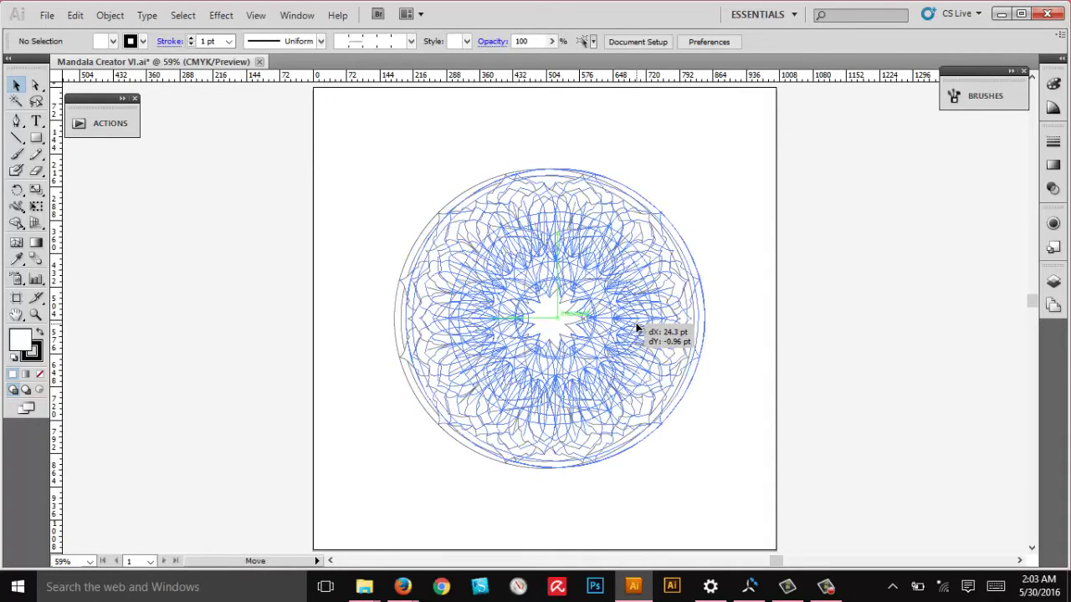
click(697, 42)
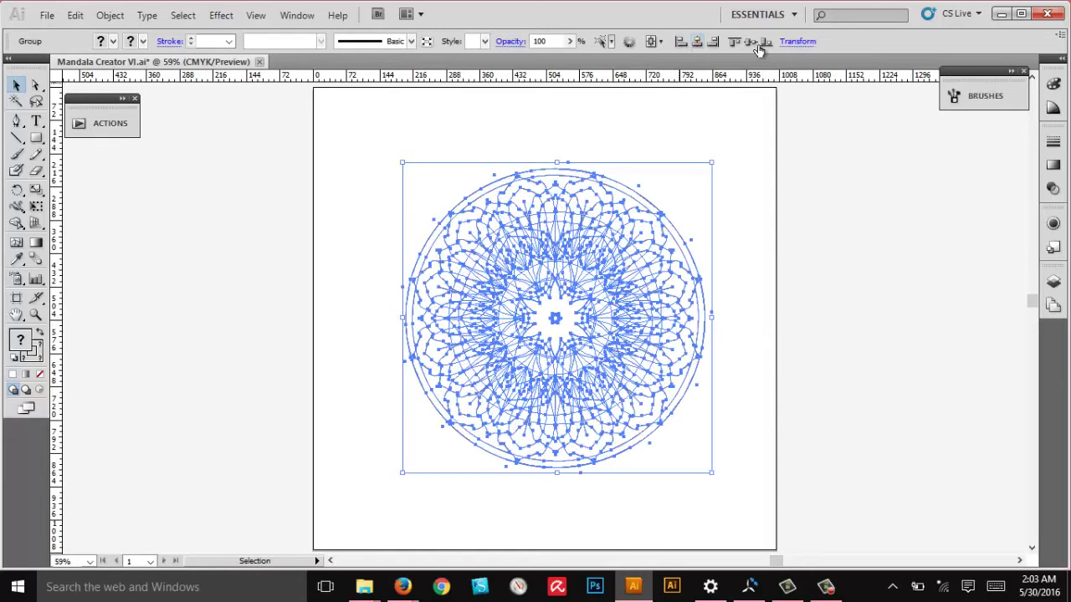
click(751, 41)
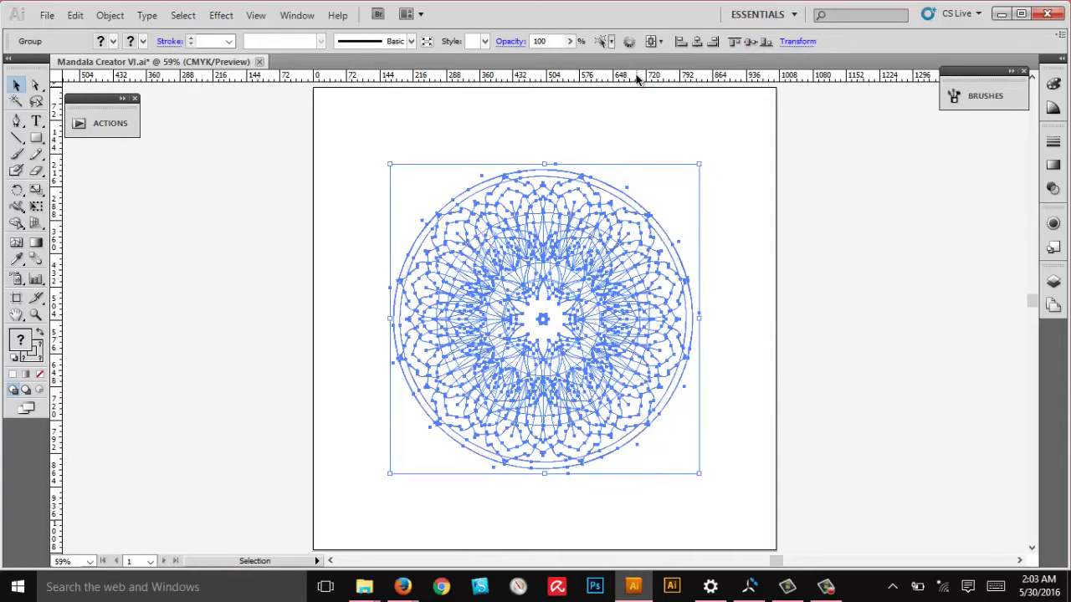
click(658, 43)
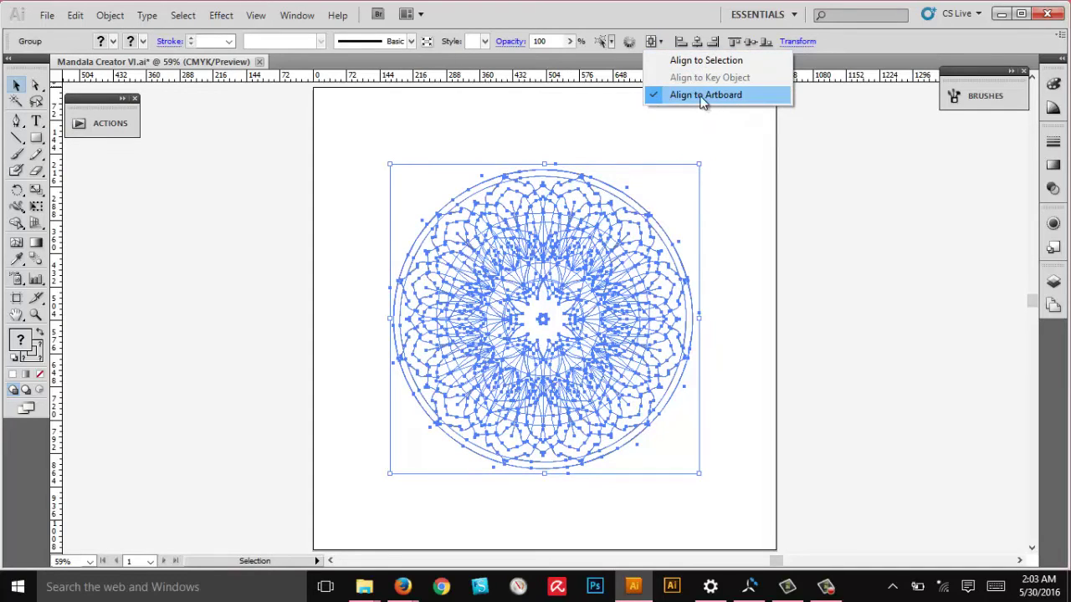
click(725, 158)
click(298, 187)
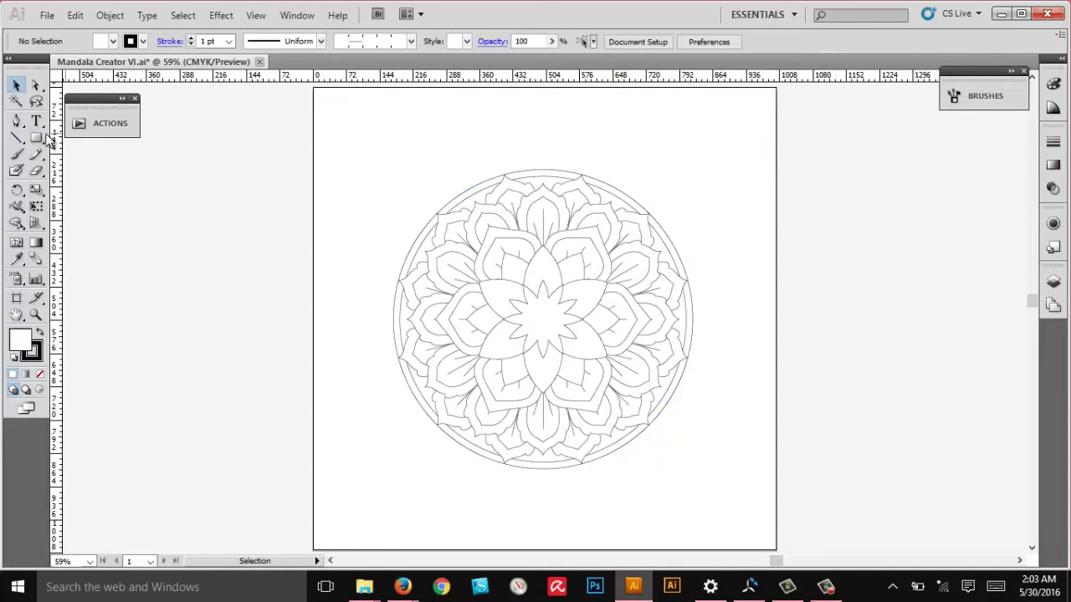
Draw a large hexagon with the Polygon tool, centred on the mandala
click(37, 139)
drag(39, 143, 84, 190)
drag(546, 317, 703, 406)
key(Up)
key(Up)
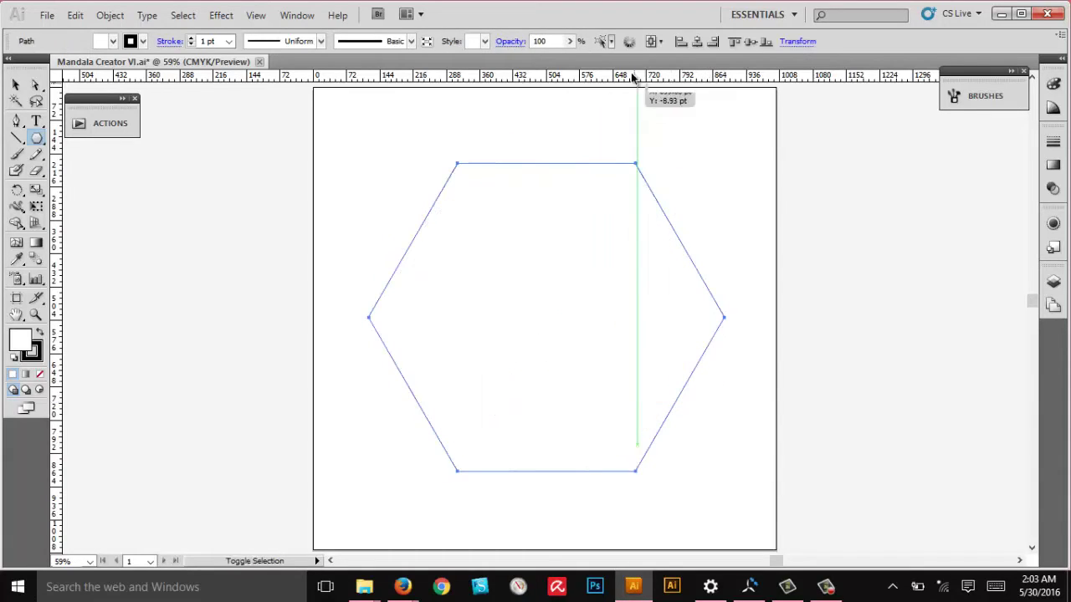
Send the hexagon behind the mandala and centre it horizontally and vertically on the artboard
click(110, 15)
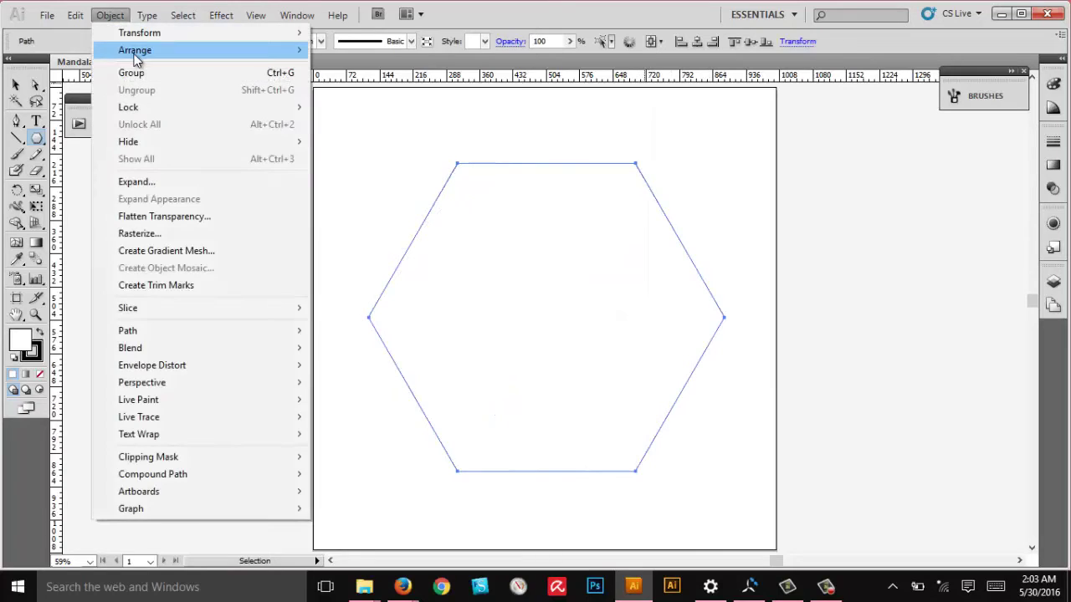
mouse_move(234, 51)
click(370, 102)
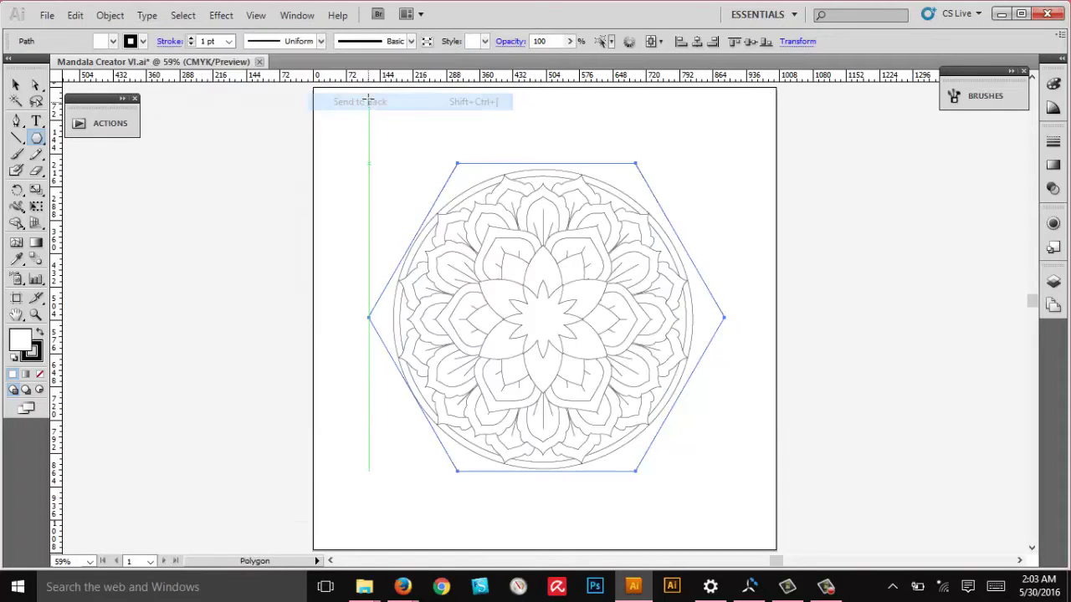
key(v)
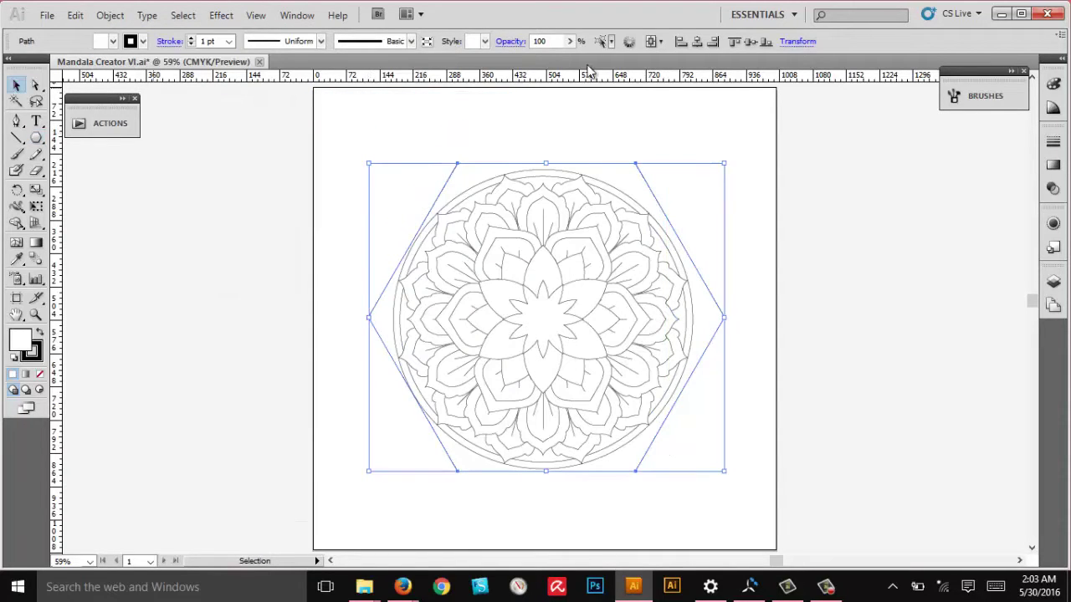
click(696, 42)
click(751, 42)
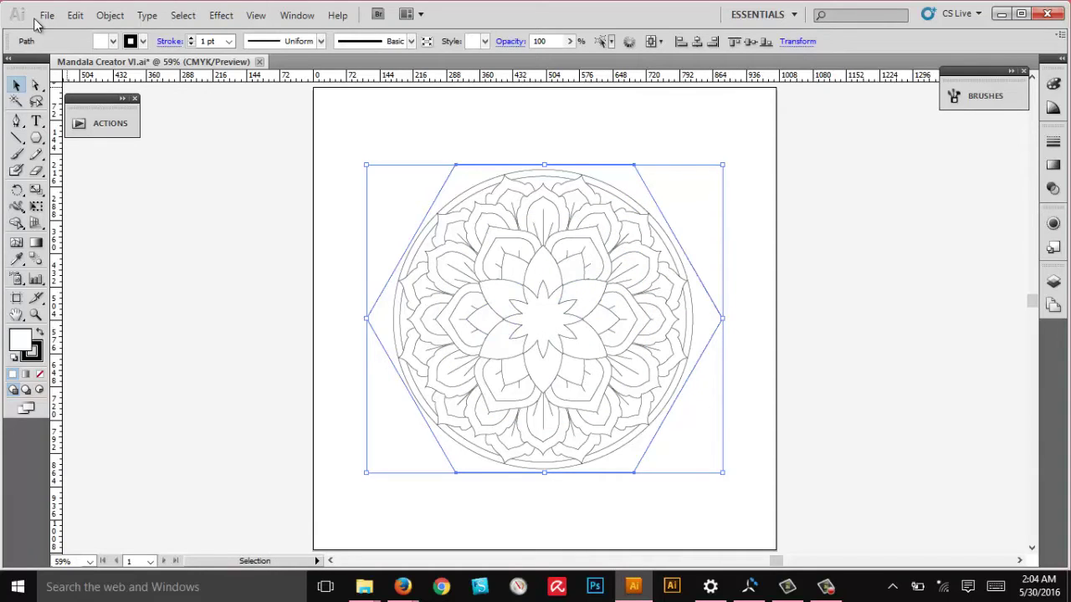
click(109, 15)
Bring the hexagon to the front, shrink it, and rotate it 30° so its points face up and down
mouse_move(126, 50)
click(393, 50)
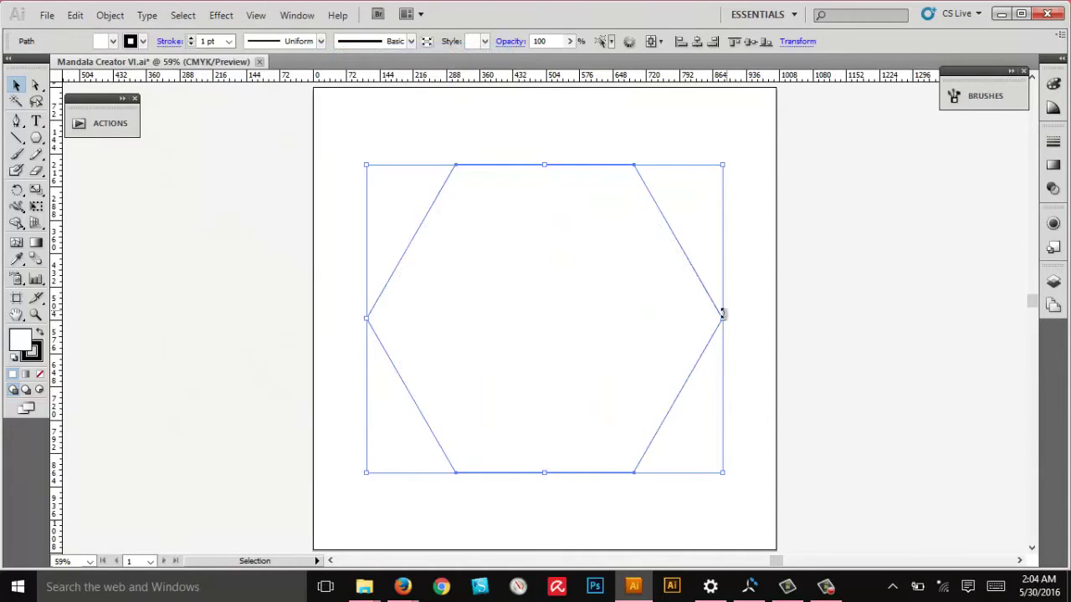
drag(722, 316, 673, 281)
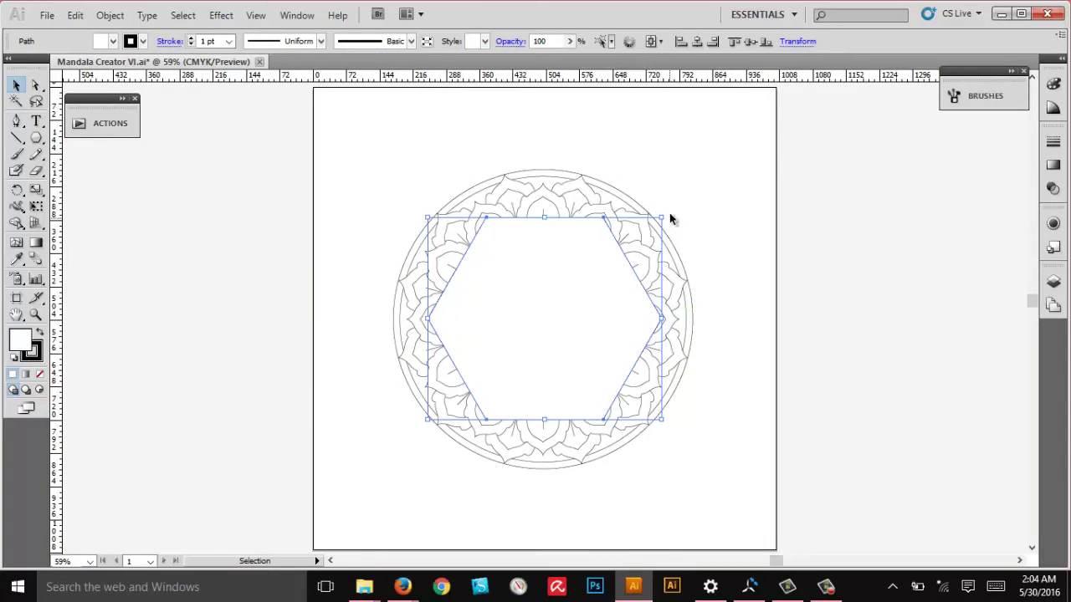
drag(664, 215, 651, 418)
click(723, 399)
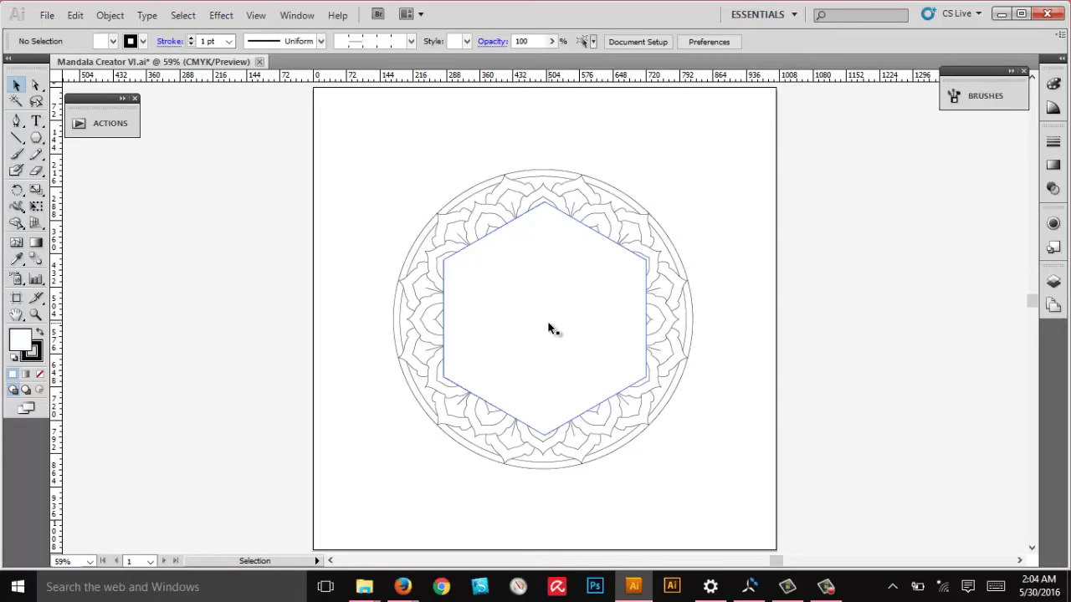
click(548, 327)
drag(548, 440, 547, 446)
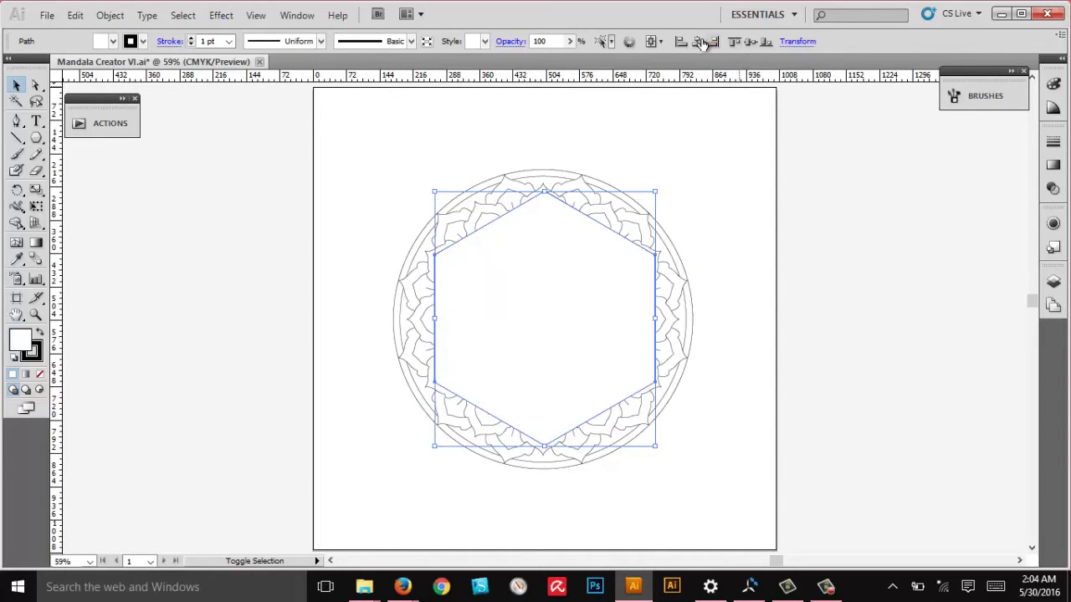
Select all the artwork and make a clipping mask from the hexagon
key(ctrl+a)
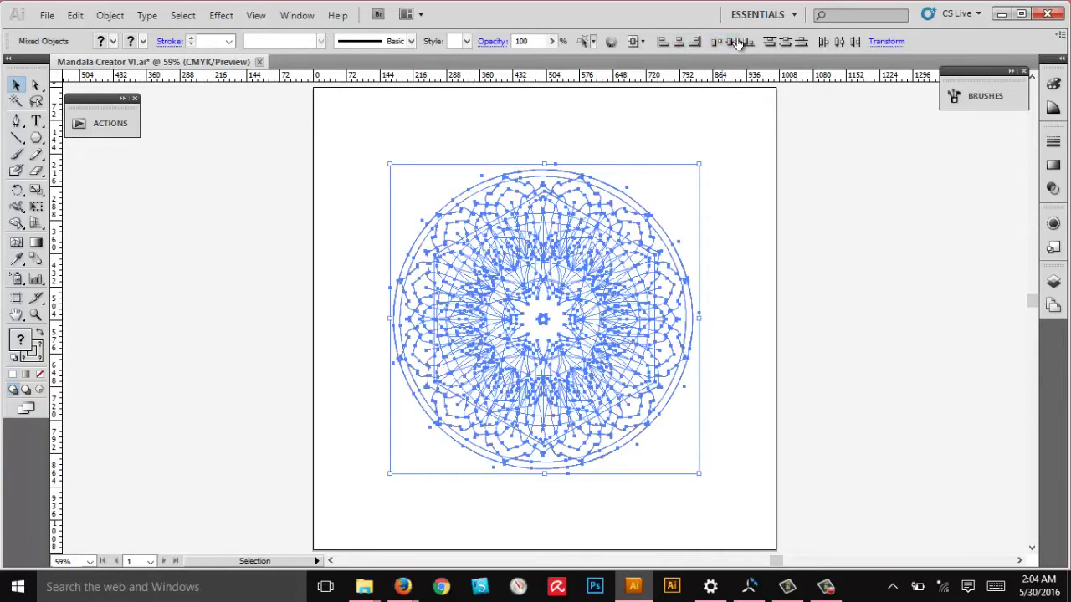
click(751, 207)
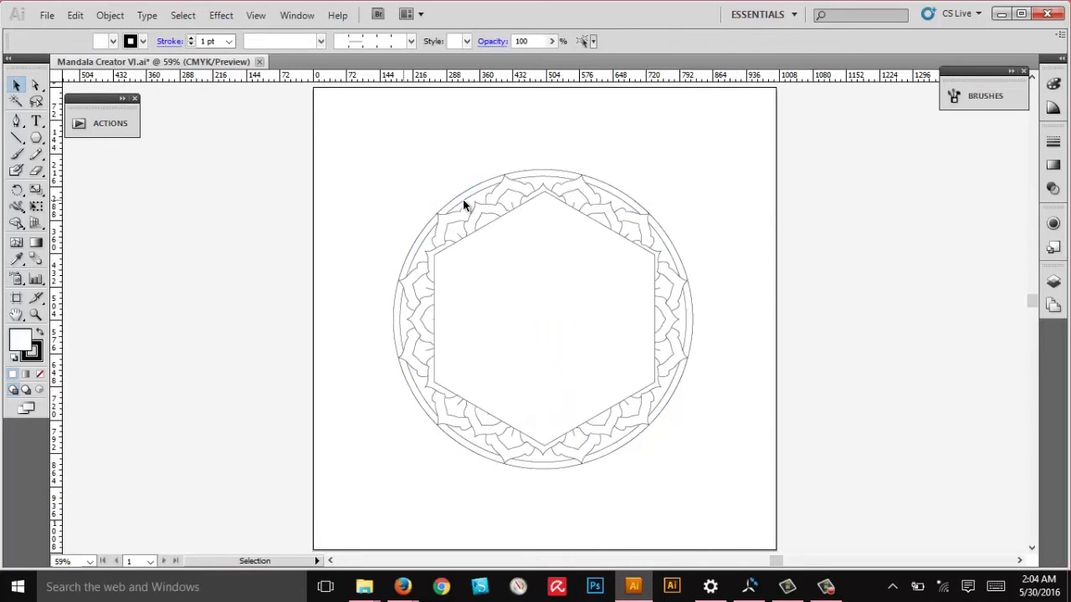
key(ctrl+a)
right_click(566, 273)
click(623, 352)
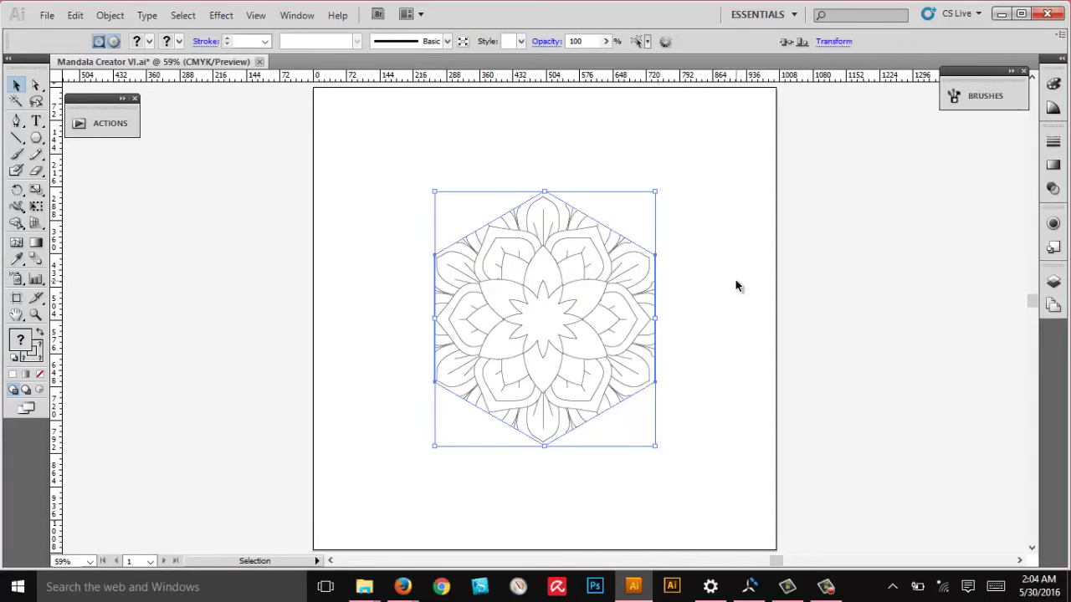
click(735, 279)
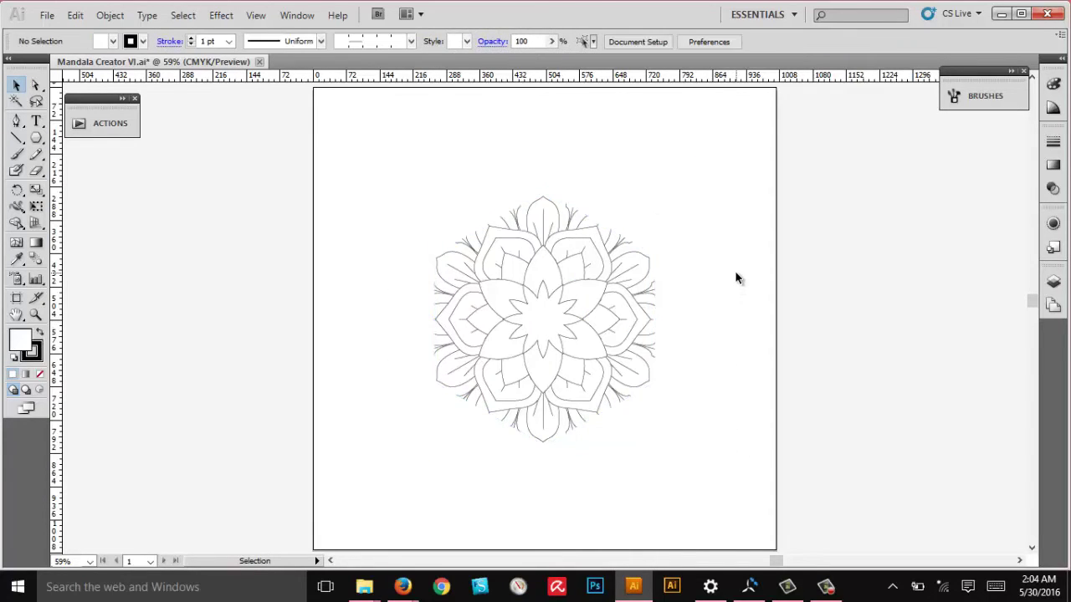
Select the hexagon clipping path in the clipped group and enlarge it slightly around its centre
double_click(574, 213)
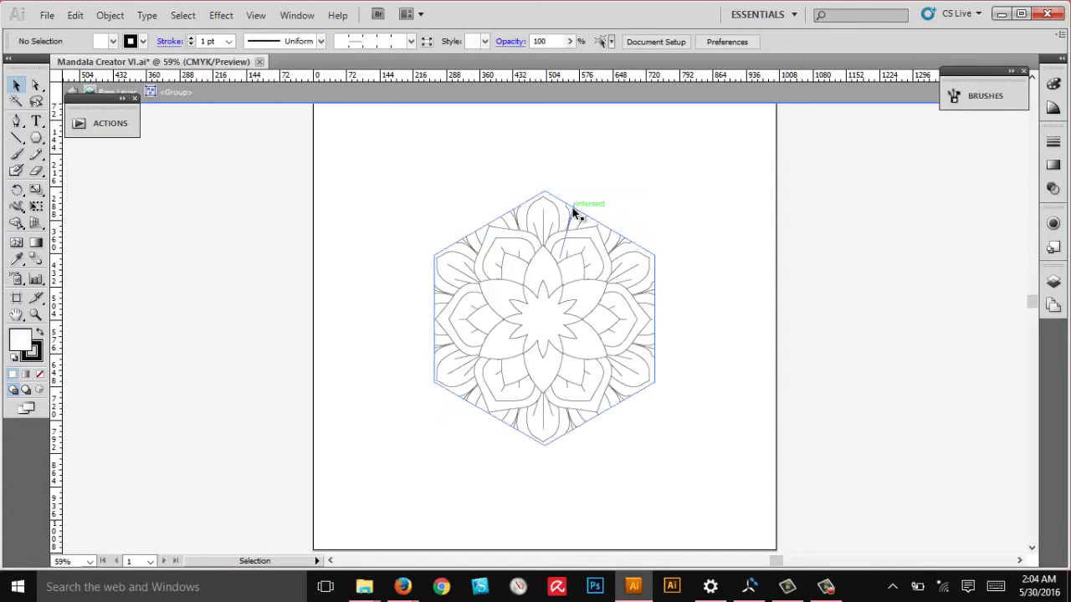
click(574, 214)
key(ctrl)
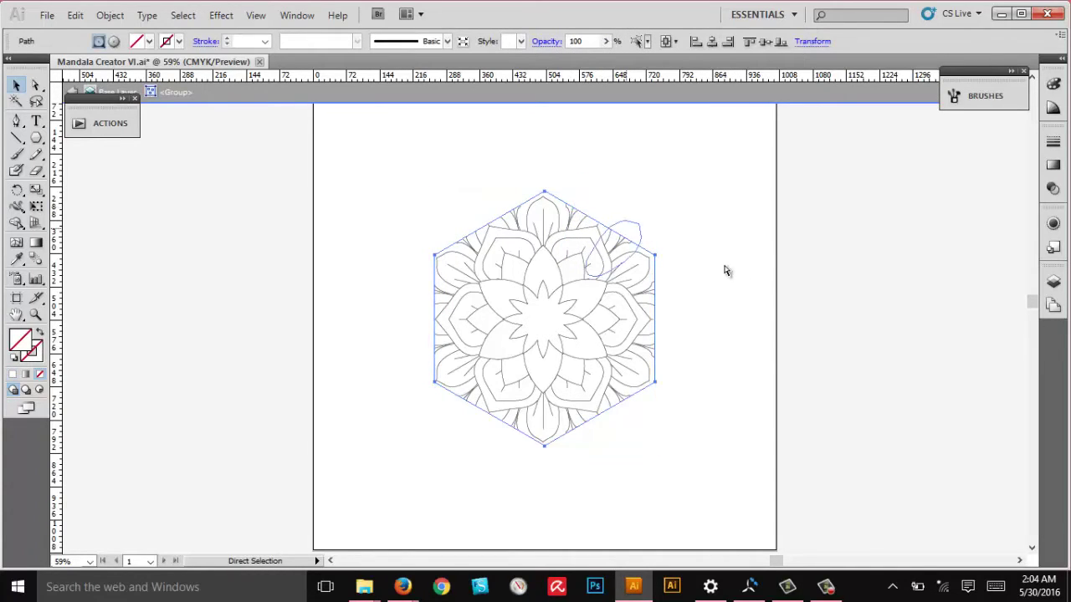
key(v)
double_click(761, 269)
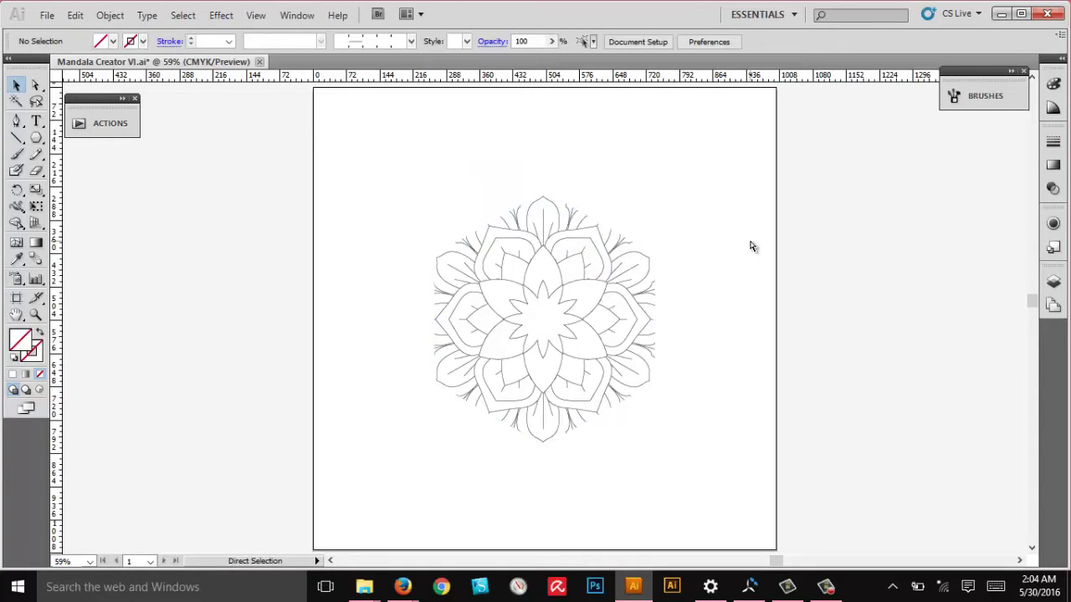
key(ctrl+a)
mouse_move(661, 321)
mouse_down()
mouse_move(675, 311)
mouse_move(686, 321)
mouse_move(677, 318)
mouse_up()
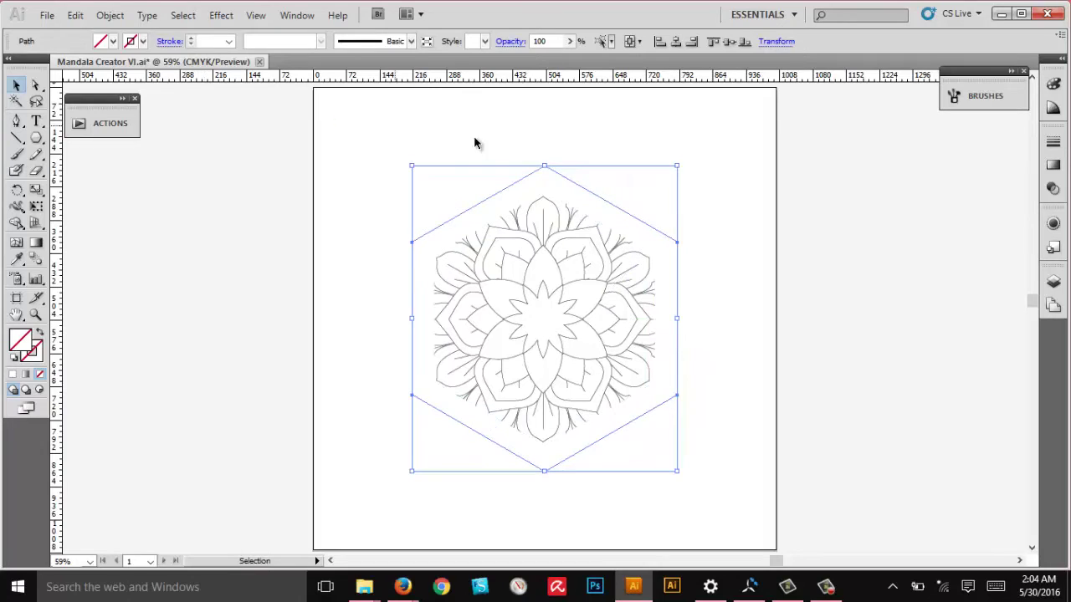
Give the clipping hexagon a black 1 pt stroke and narrow it horizontally
click(143, 43)
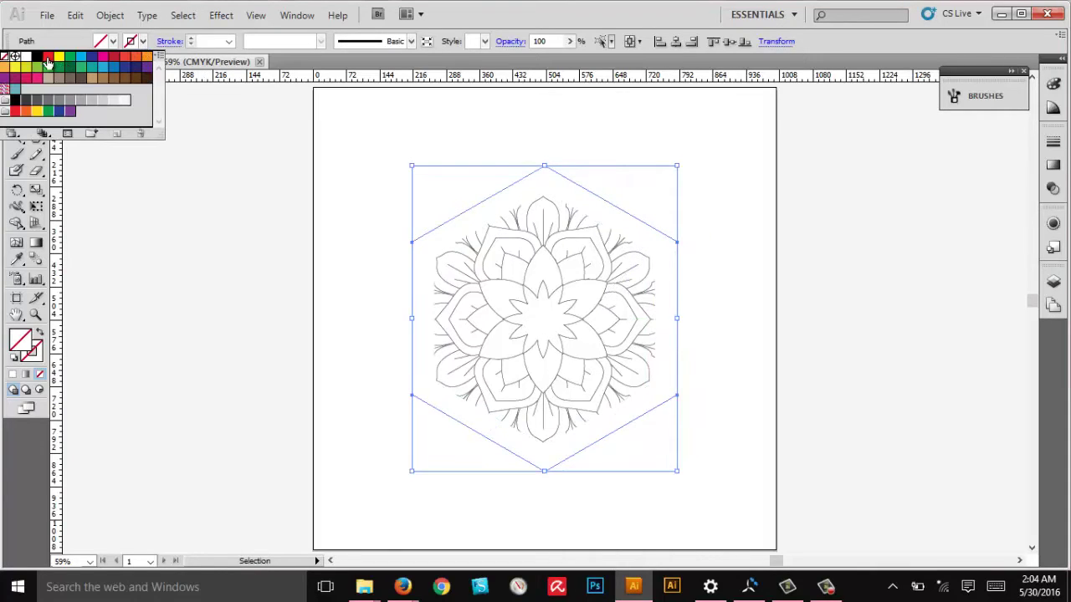
click(36, 57)
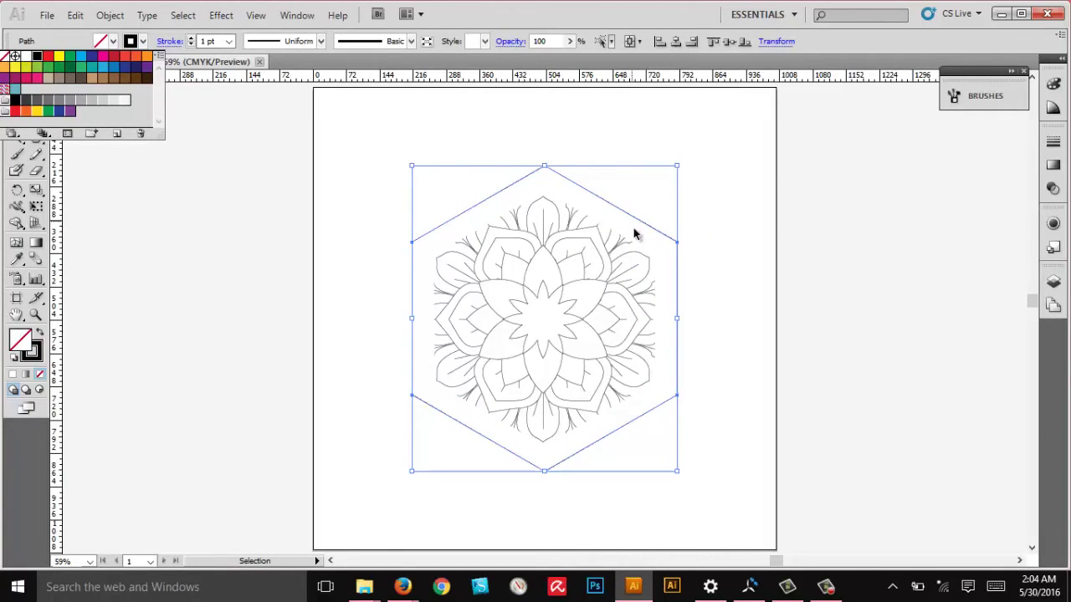
click(677, 317)
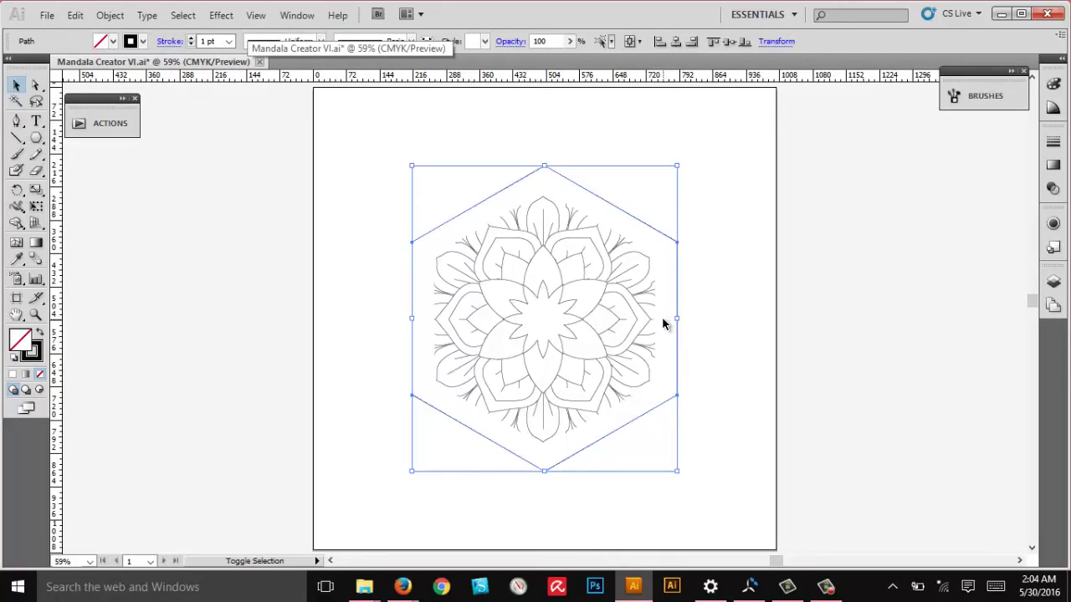
drag(681, 315, 663, 318)
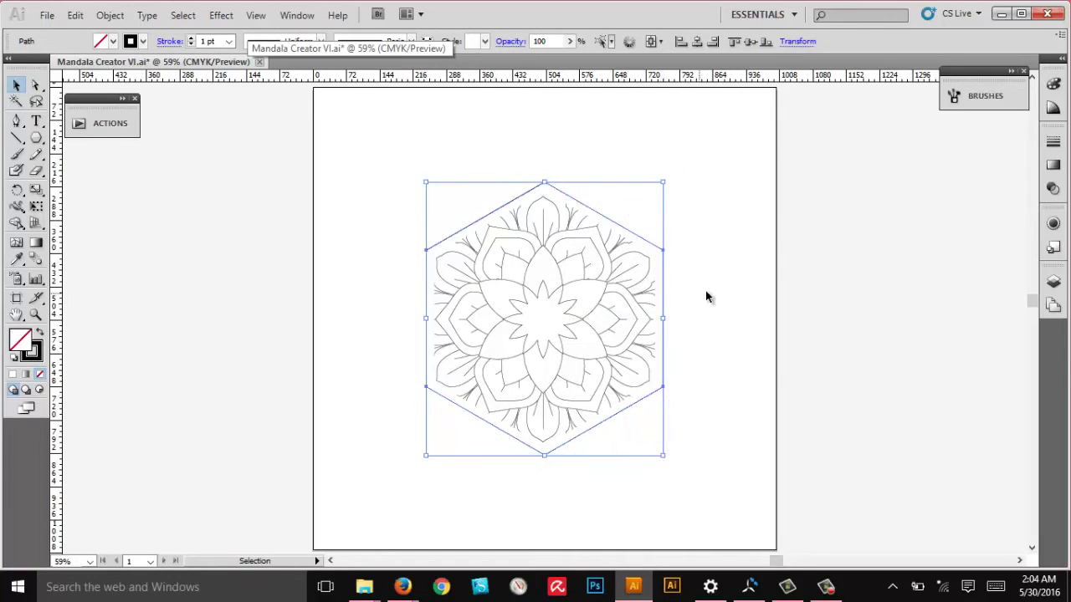
click(707, 290)
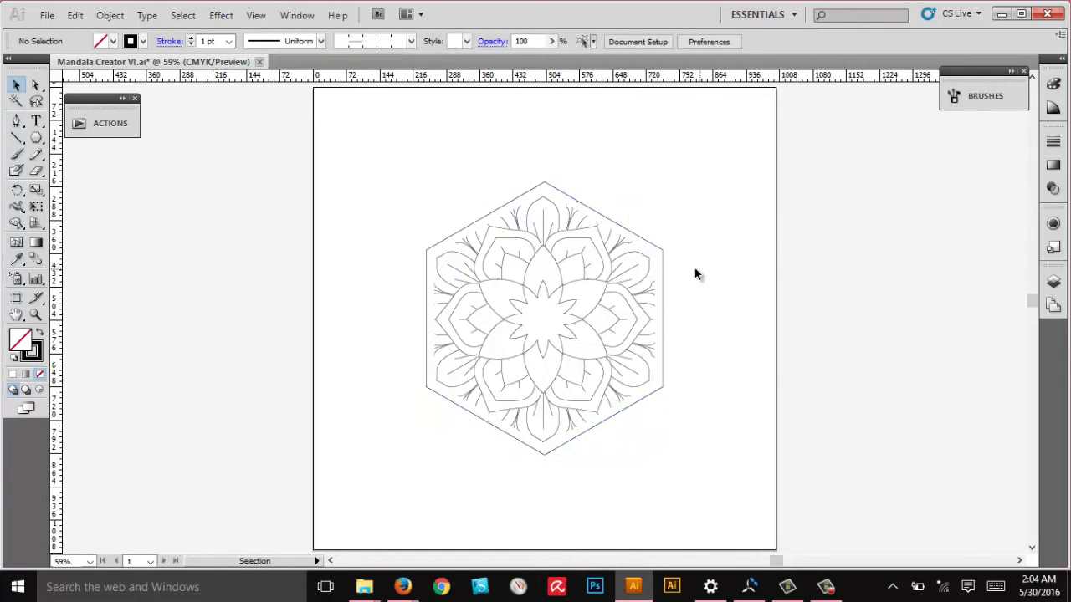
click(667, 277)
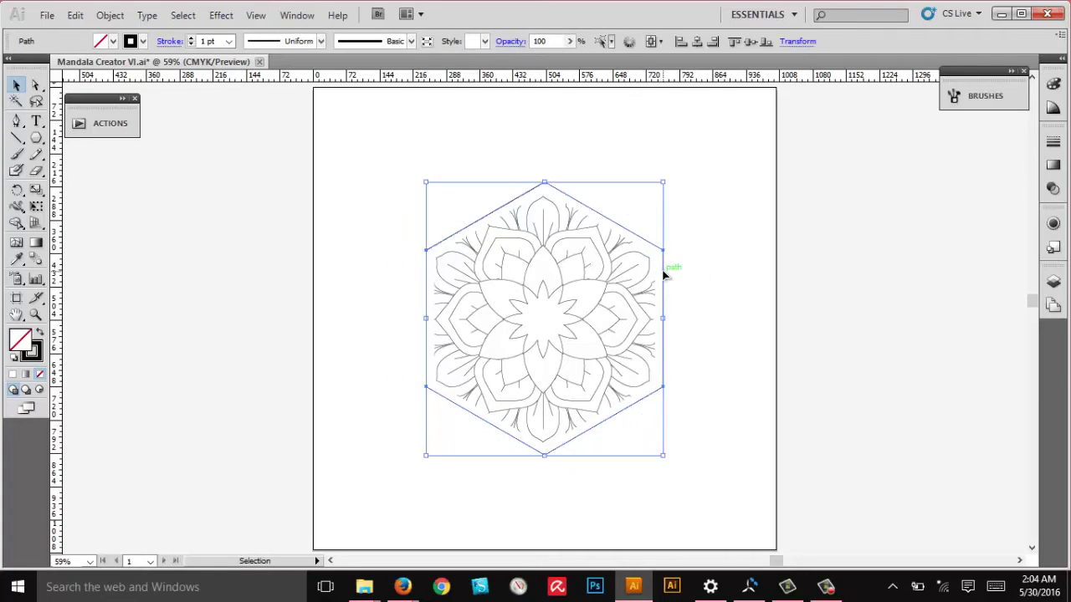
Copy the hexagon outline, paste it in front, and enlarge the copy slightly
click(76, 15)
click(101, 90)
click(76, 15)
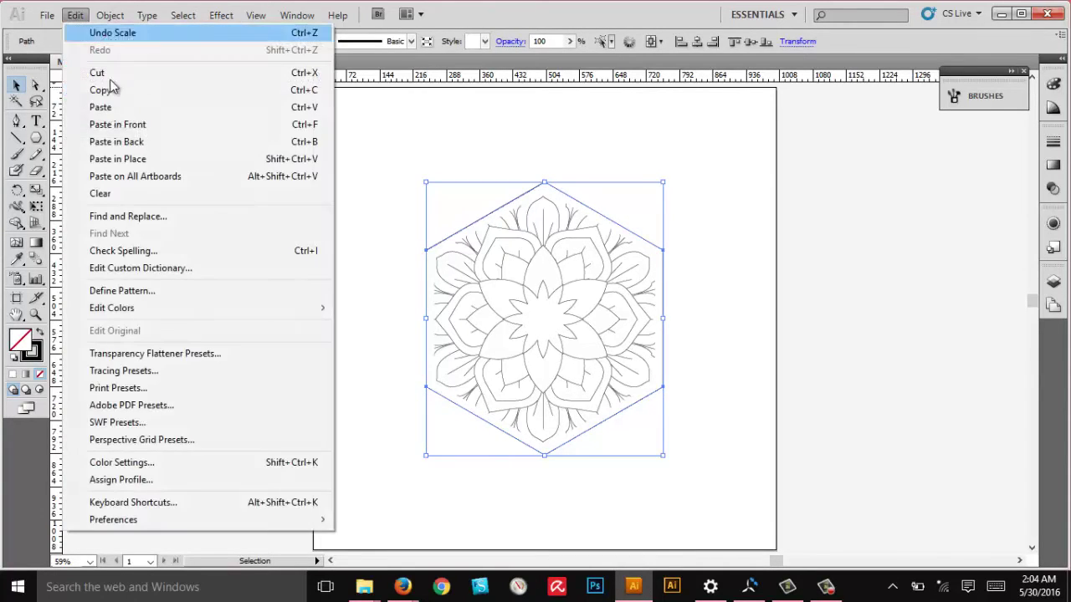
click(136, 127)
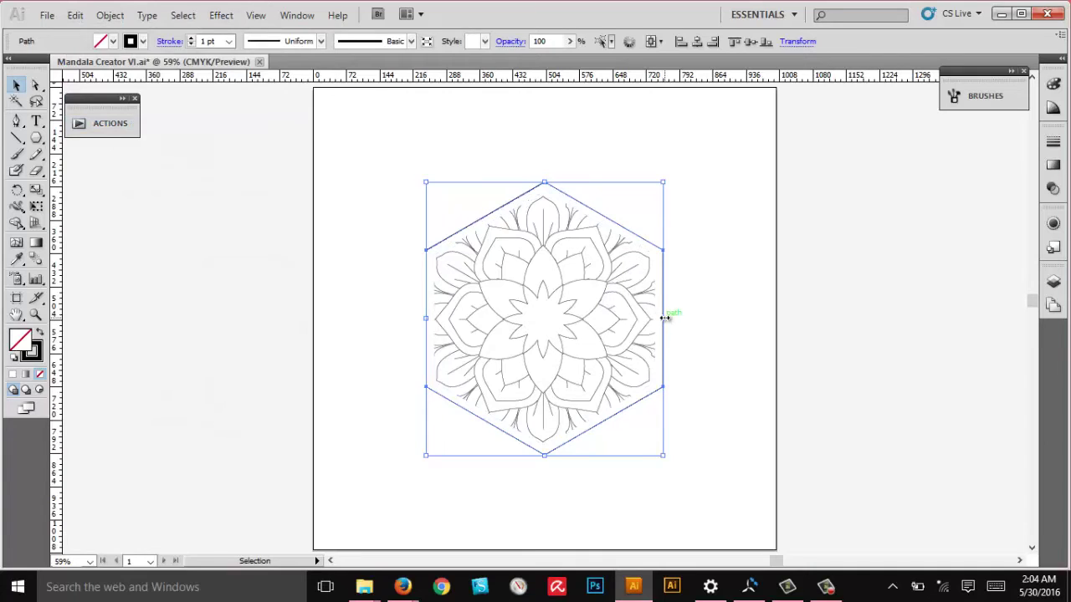
drag(666, 318, 674, 316)
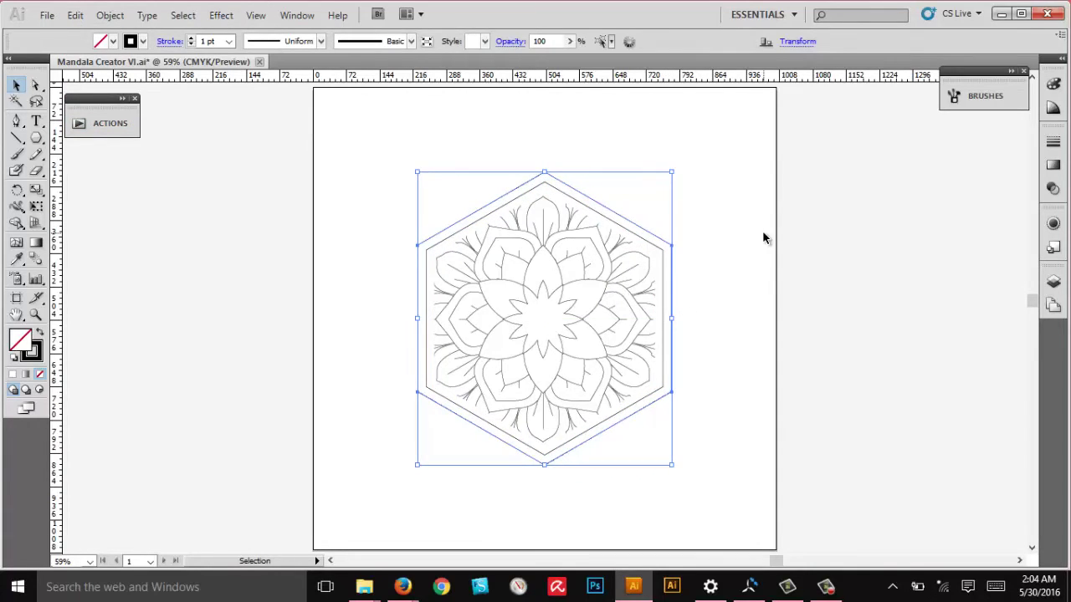
click(704, 226)
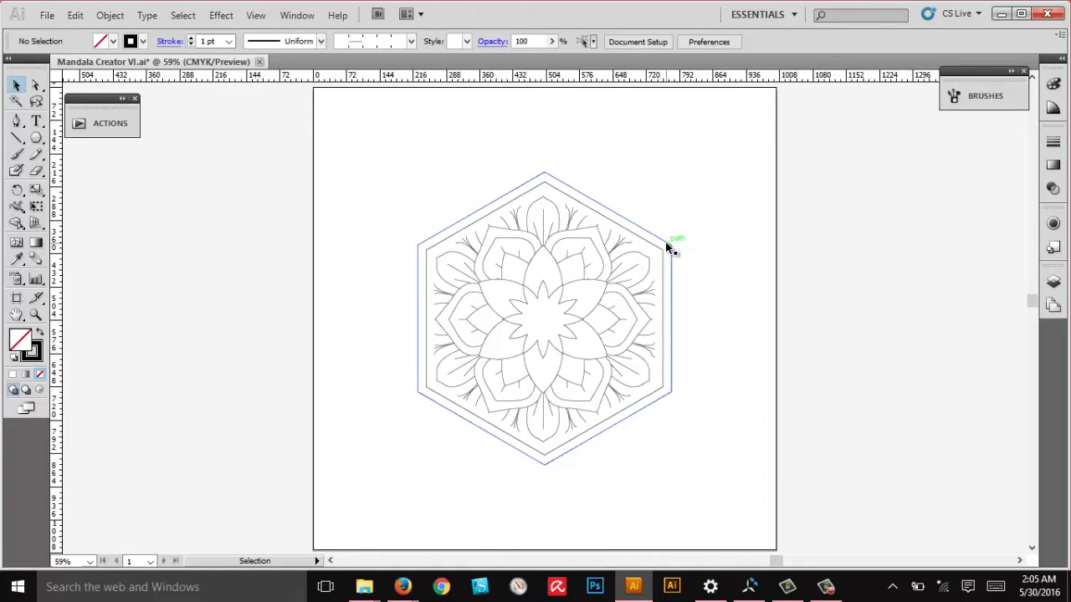
Group the two hexagon outlines and fill the group with white
drag(693, 219, 657, 254)
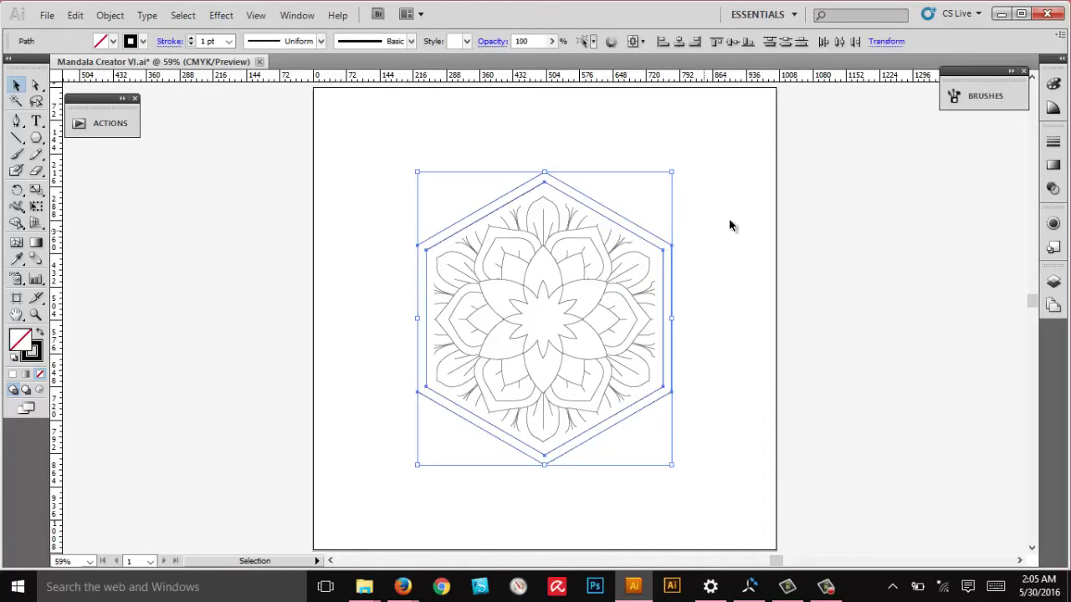
click(584, 189)
click(579, 196)
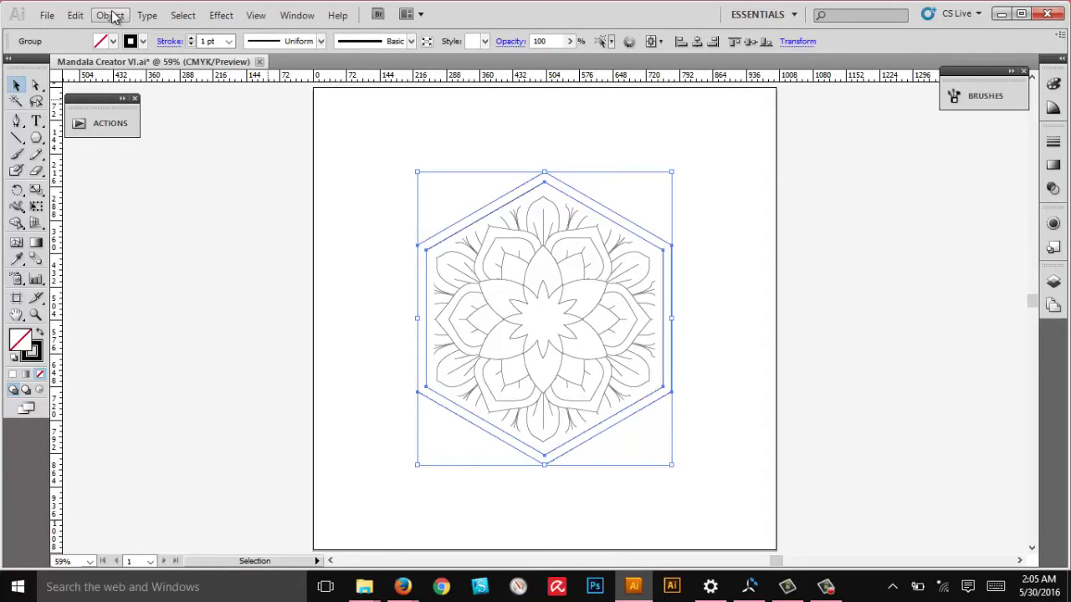
click(111, 42)
click(26, 58)
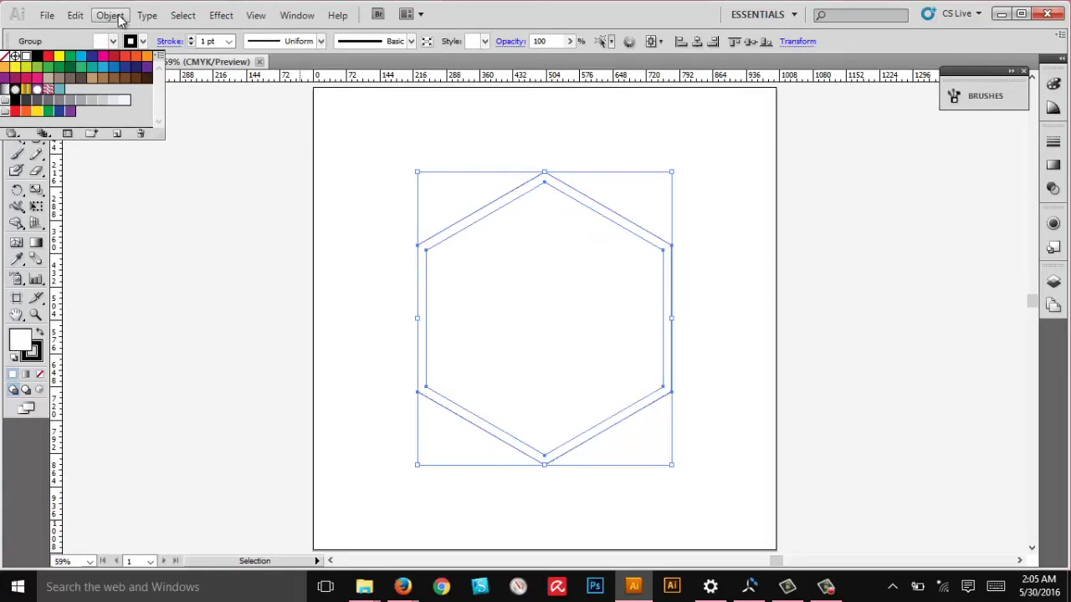
click(410, 139)
click(502, 184)
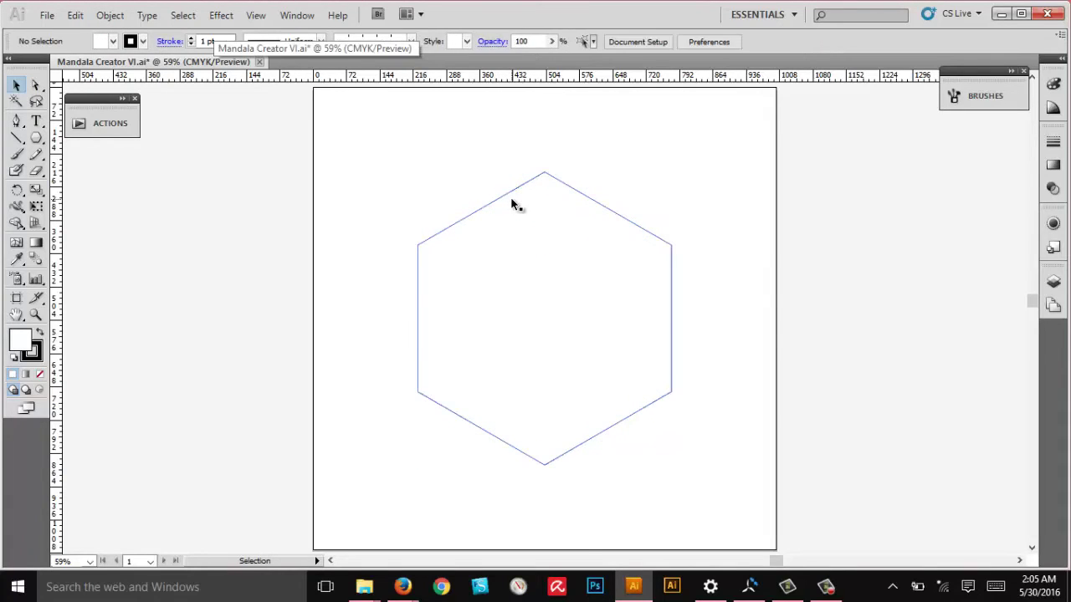
Ungroup the double hexagon and send the outer hexagon to the back
right_click(512, 201)
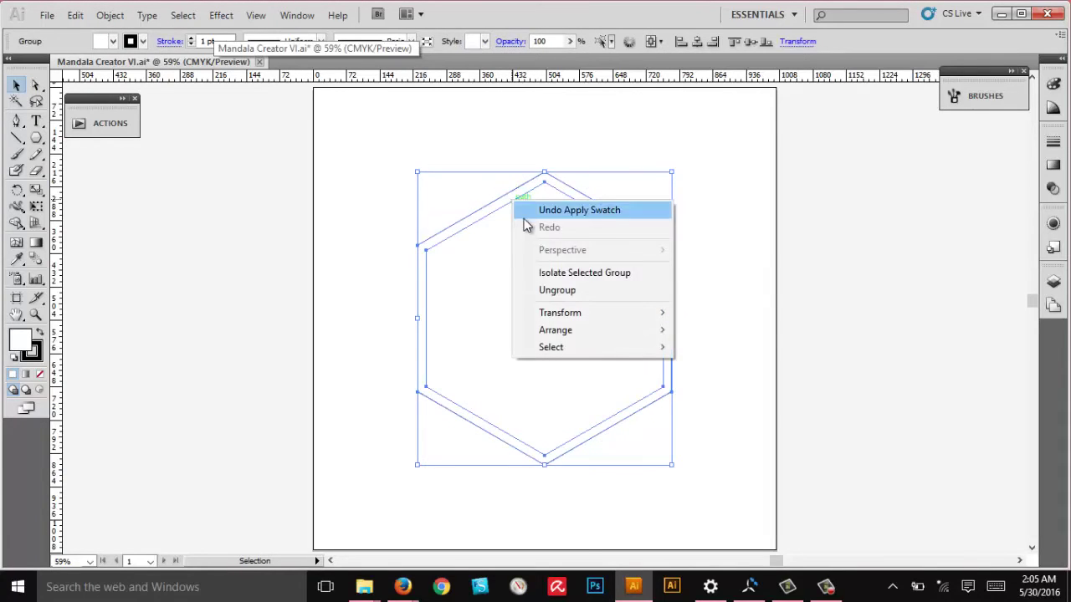
click(553, 289)
click(720, 177)
click(566, 182)
click(109, 15)
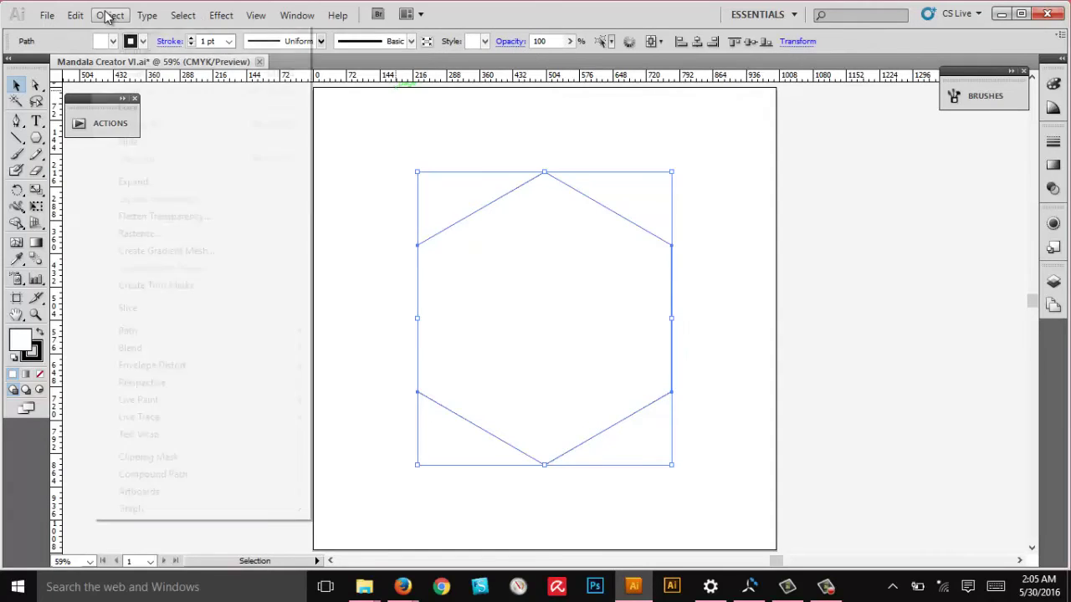
mouse_move(143, 47)
click(349, 103)
Send both hexagons behind the mandala so it shows inside them
click(583, 140)
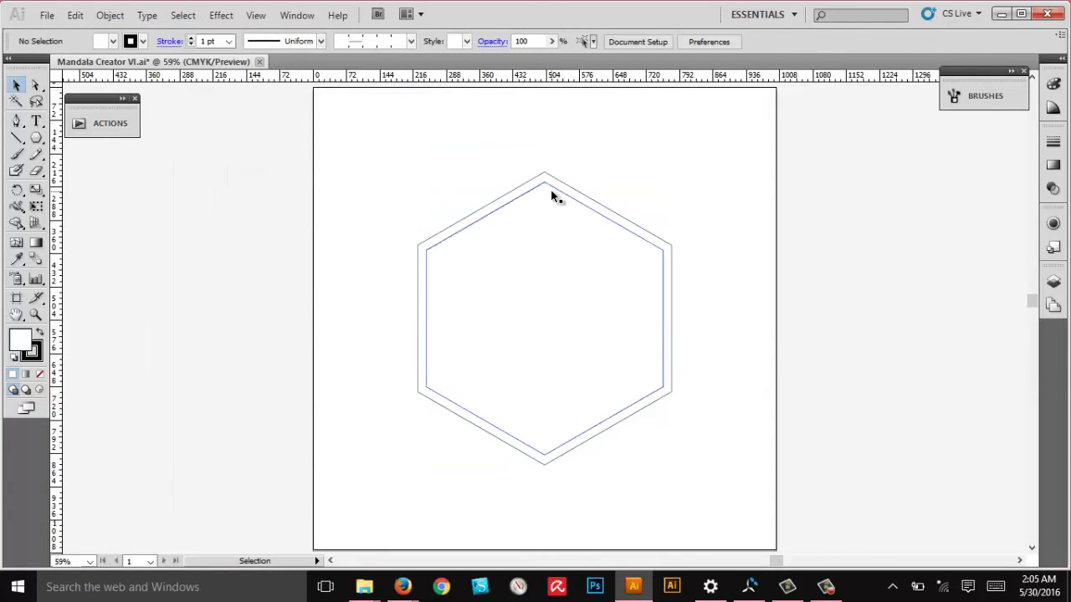
click(550, 190)
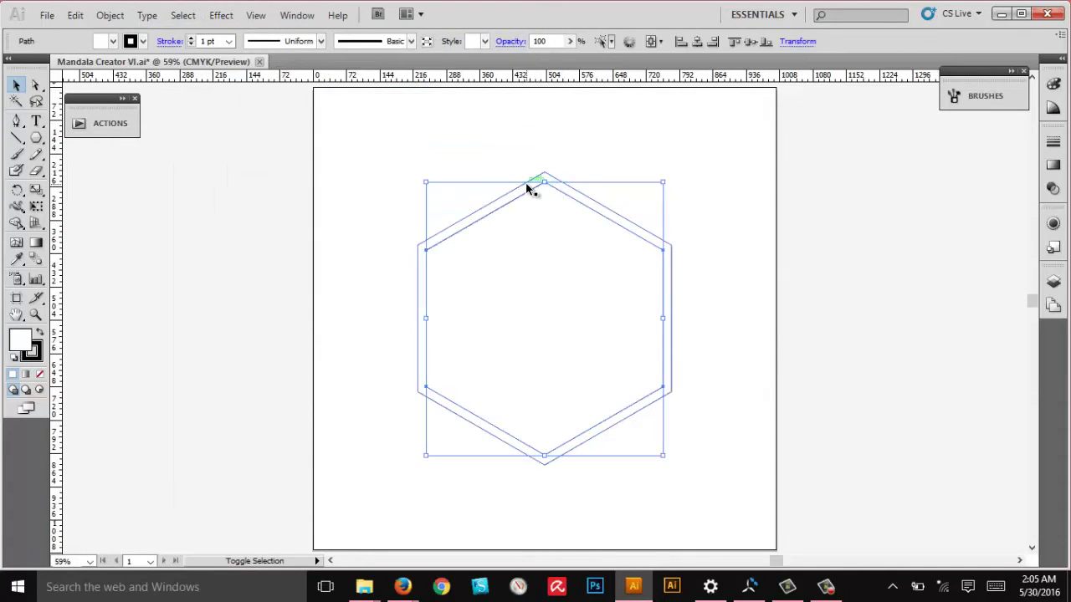
shift+click(526, 184)
click(110, 15)
mouse_move(133, 52)
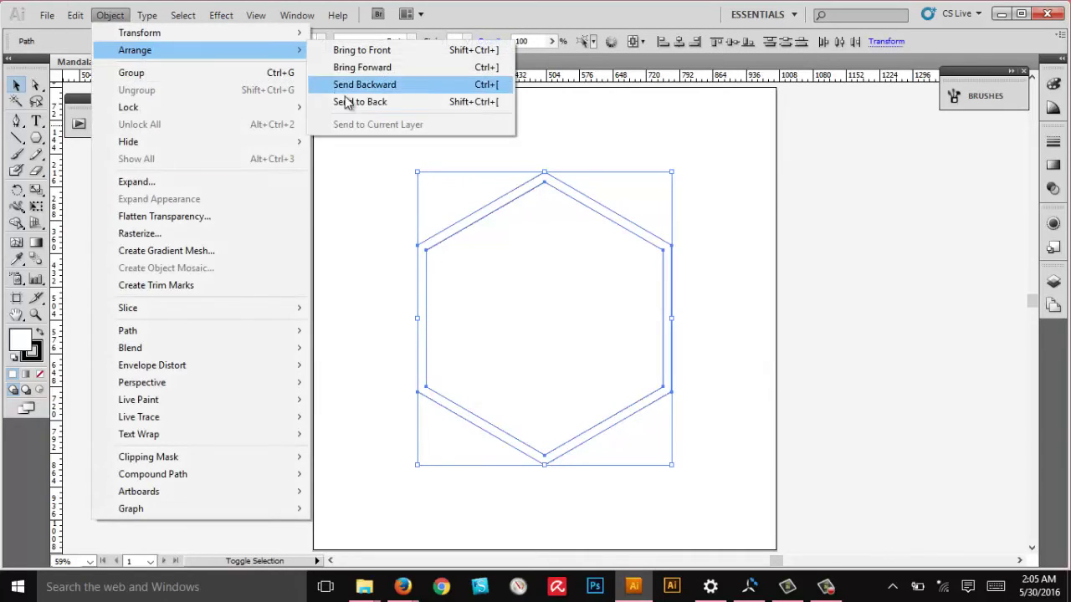
click(346, 103)
click(684, 172)
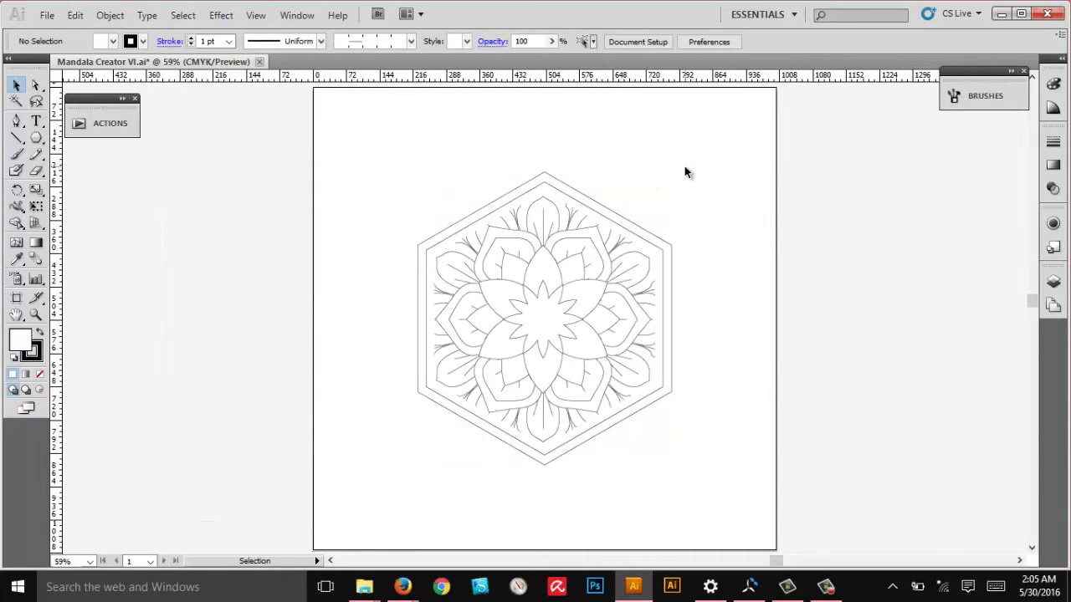
click(675, 264)
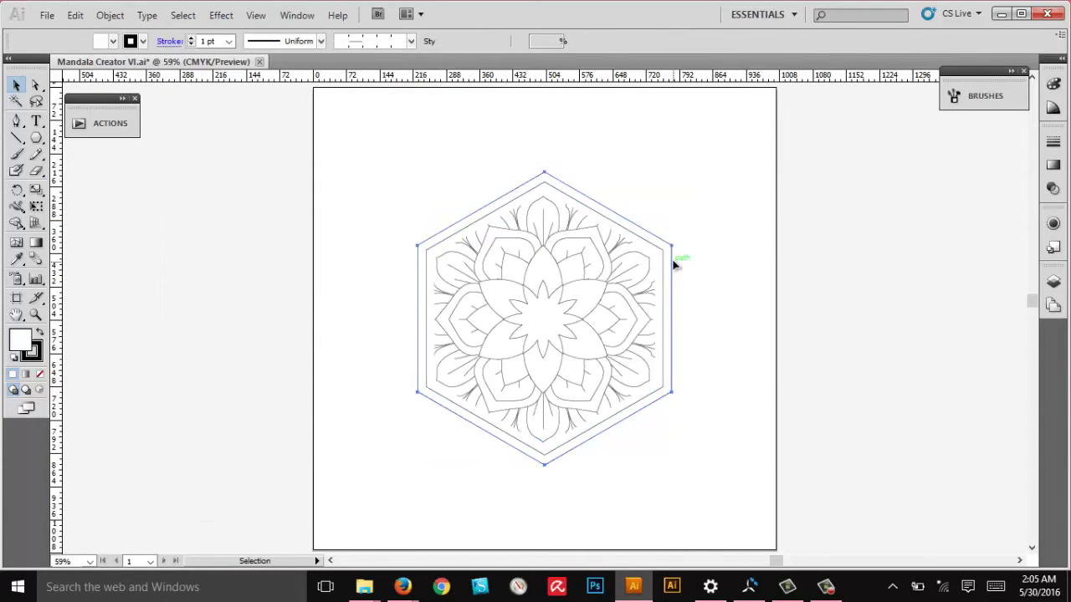
Make the outer hexagon's stroke a dashed line with 6 pt dashes aligned to corners
click(1054, 141)
click(878, 235)
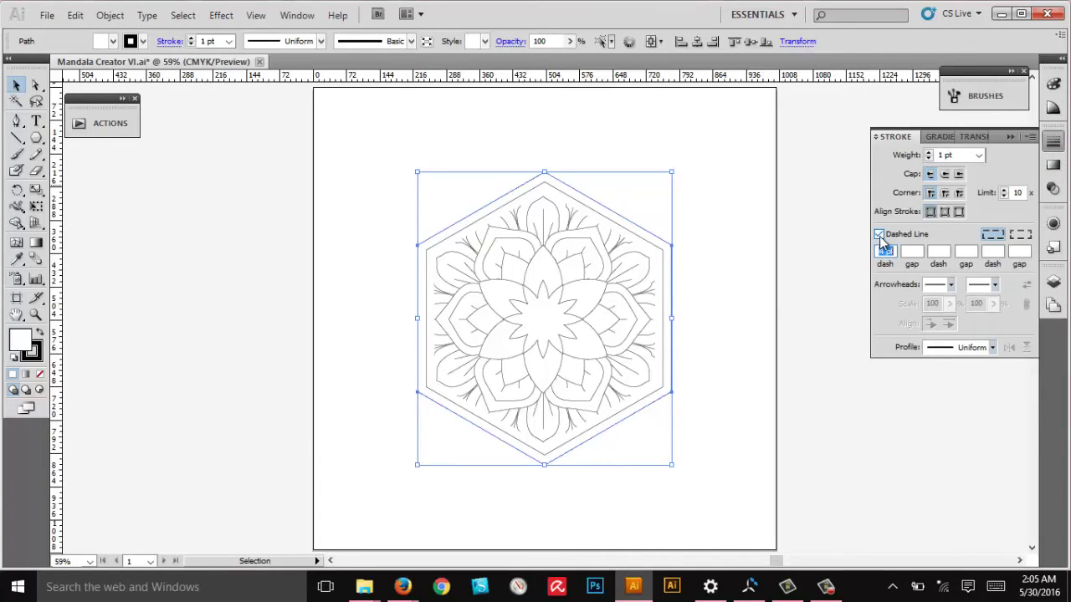
click(1027, 237)
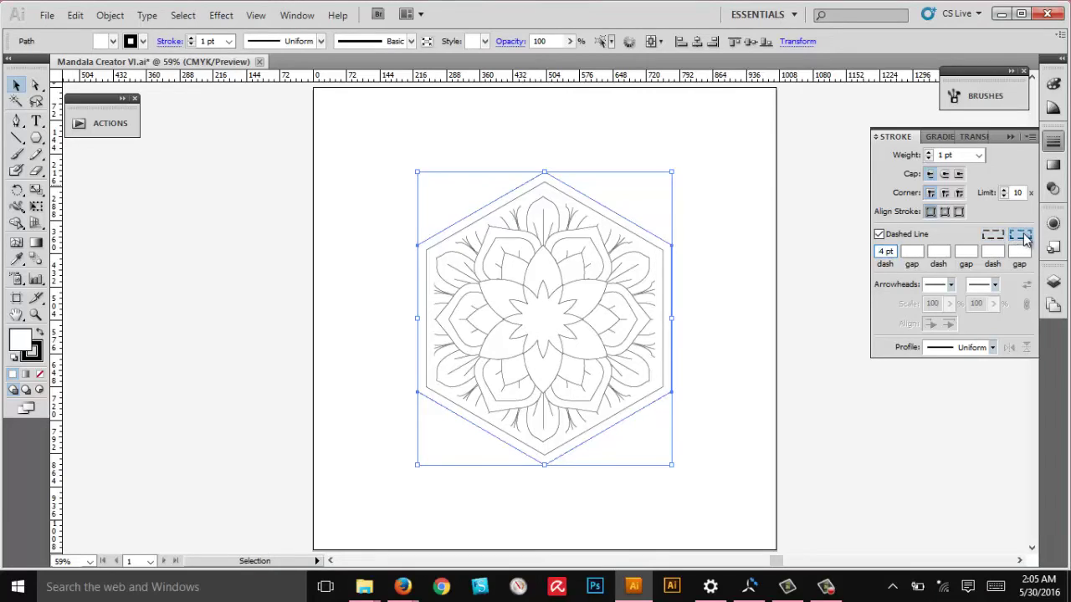
click(786, 227)
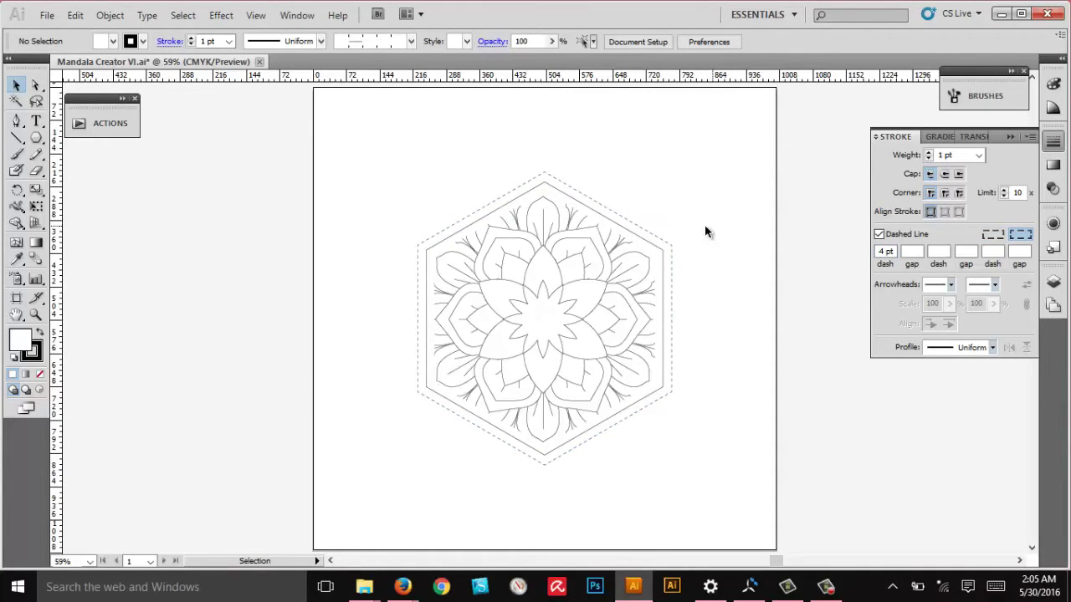
click(666, 242)
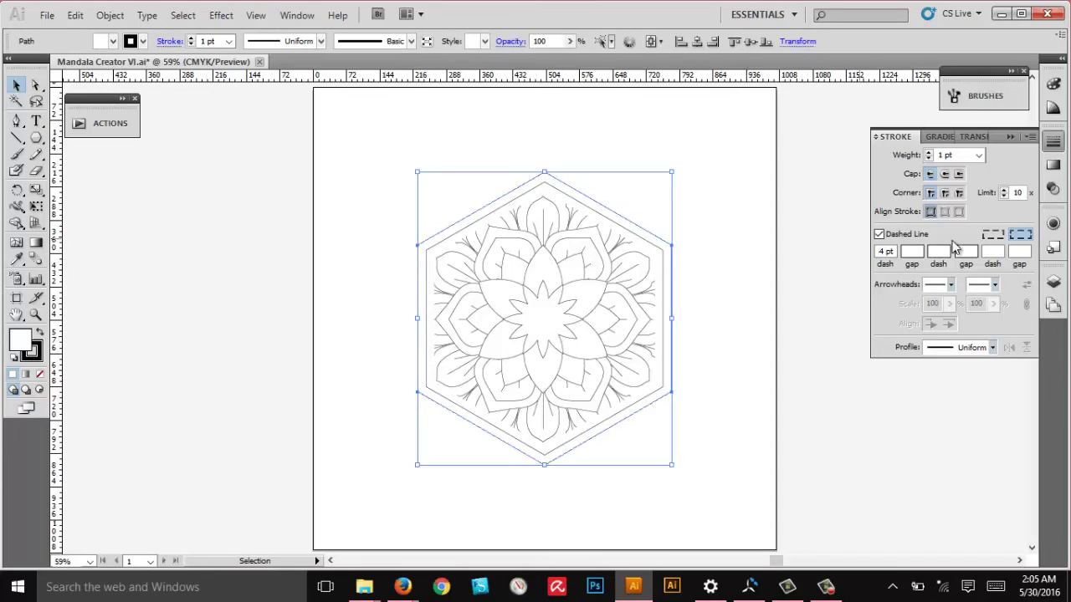
double_click(884, 249)
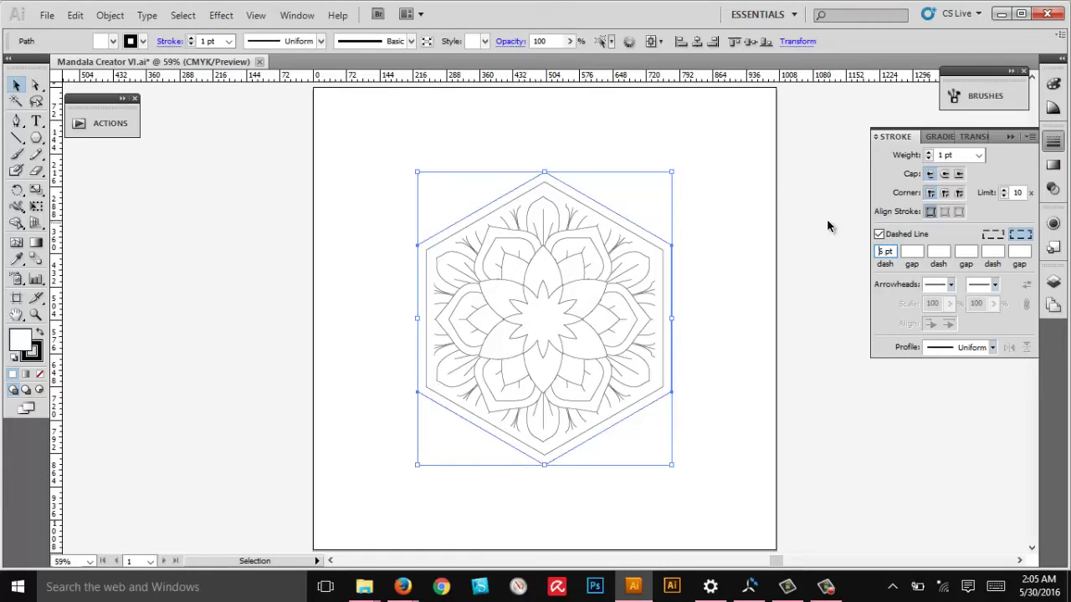
click(807, 191)
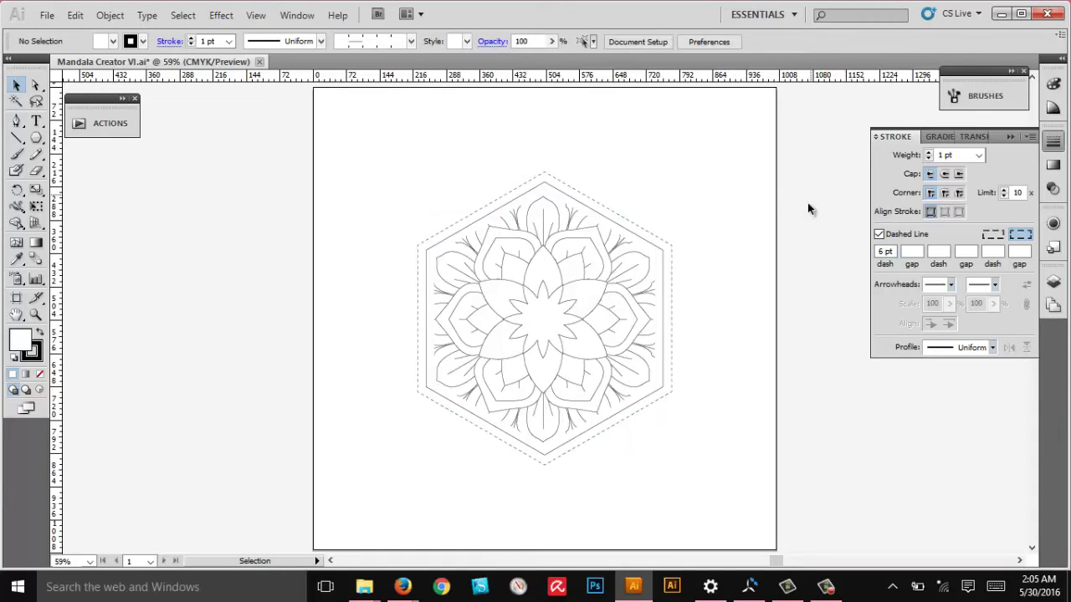
click(36, 141)
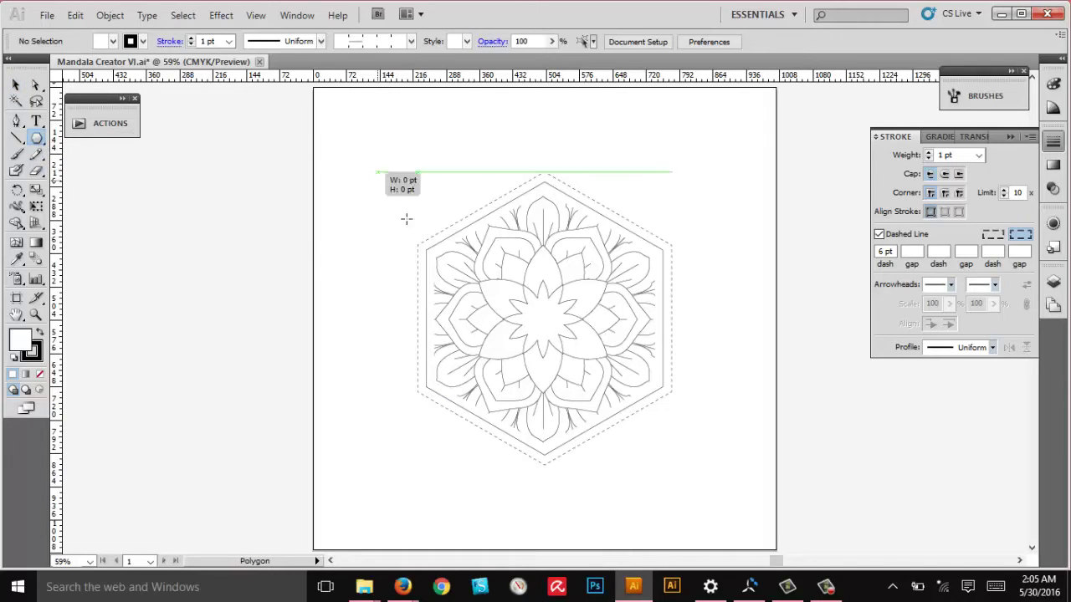
Draw a triangle with the Polygon tool and move it down onto the artboard
drag(374, 170, 415, 196)
key(Down)
key(Up)
key(Up)
key(Up)
key(Down)
key(Down)
key(Down)
key(Down)
key(Down)
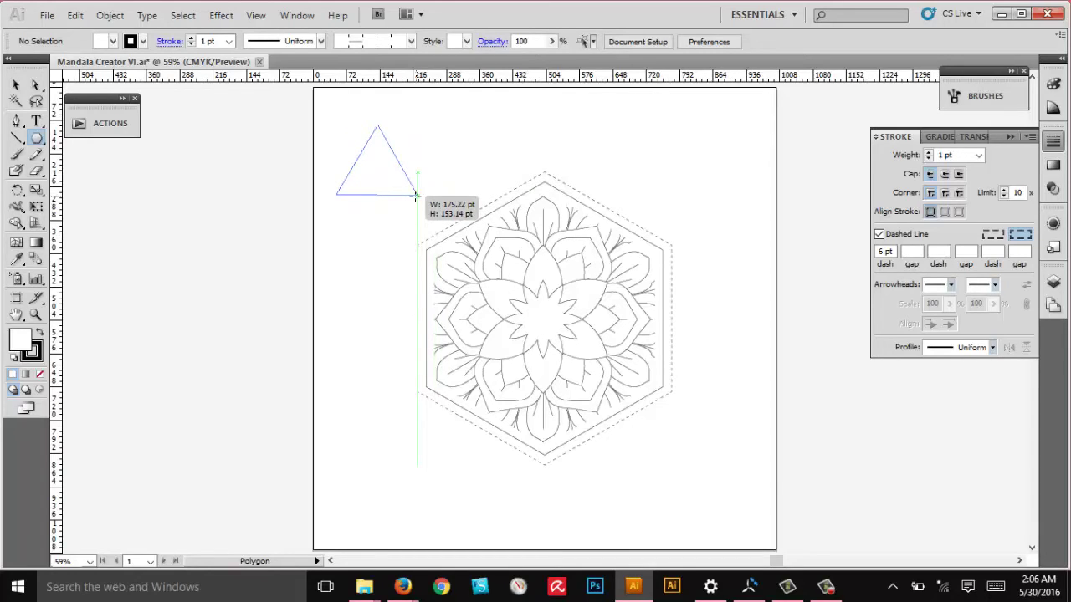
mouse_move(415, 195)
mouse_down()
mouse_move(400, 186)
mouse_move(472, 228)
mouse_move(418, 216)
mouse_up()
key(v)
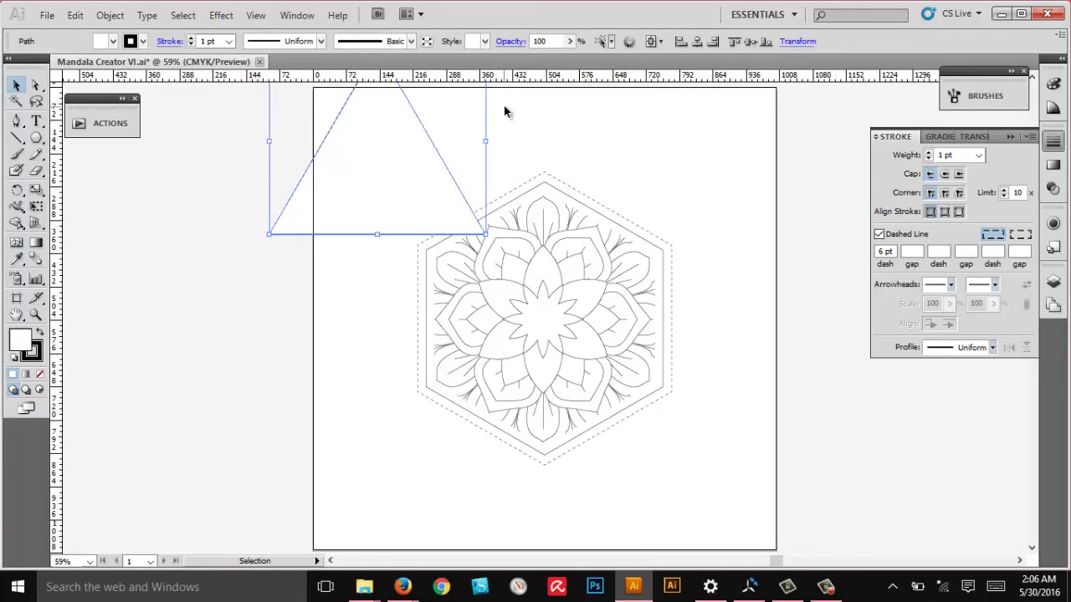
click(505, 111)
drag(393, 171, 301, 296)
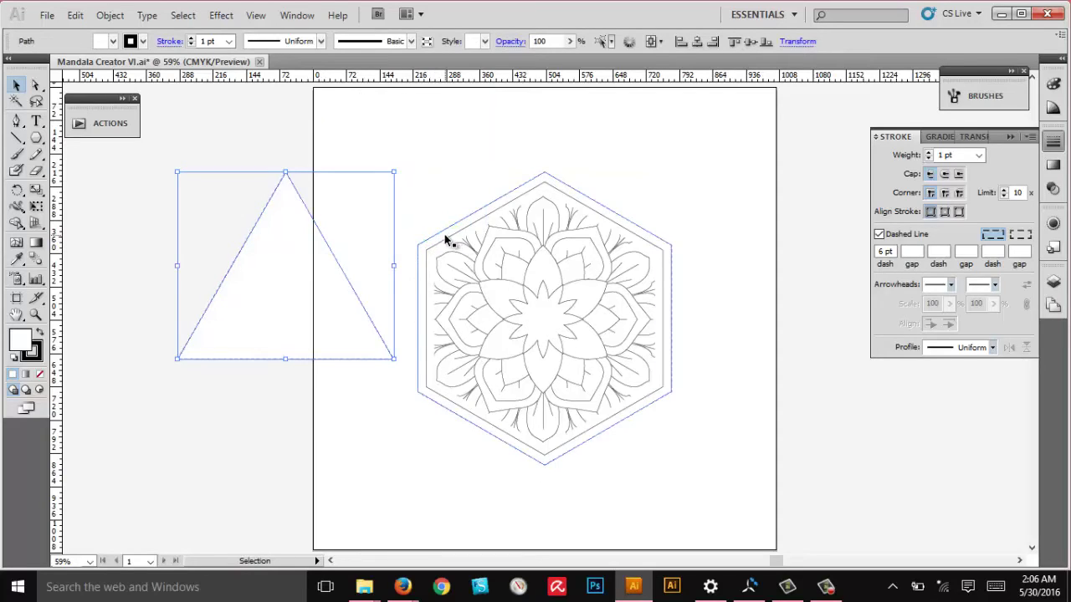
drag(309, 285, 298, 337)
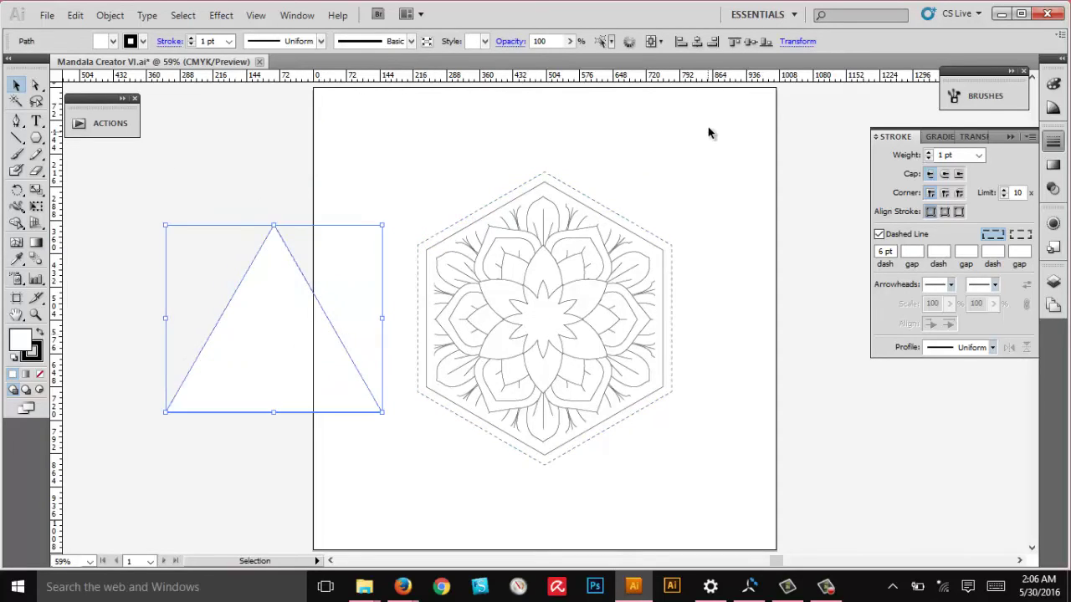
Centre the triangle horizontally and send it behind the mandala
click(694, 44)
click(638, 287)
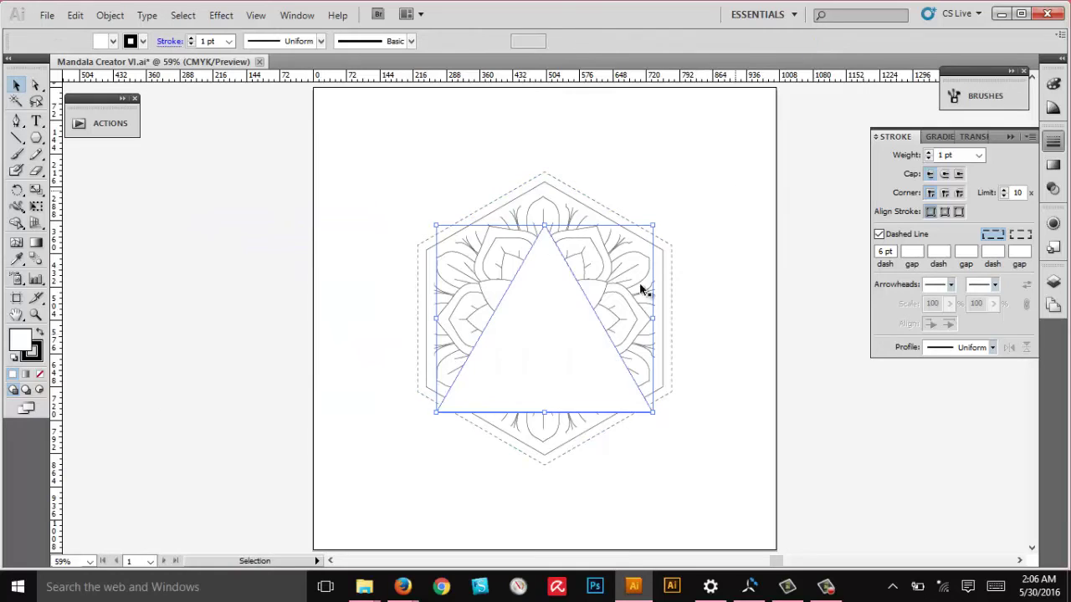
click(577, 323)
click(110, 15)
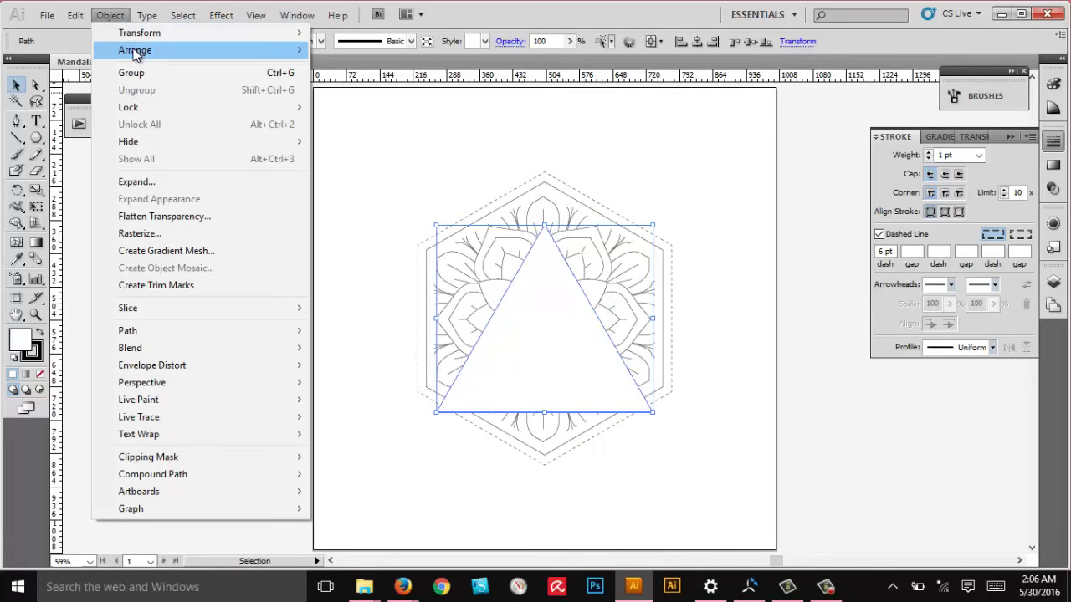
mouse_move(209, 51)
click(368, 101)
Resize and reposition the triangle so its points reach beyond the hexagon outline
drag(653, 318, 700, 318)
drag(661, 434, 665, 338)
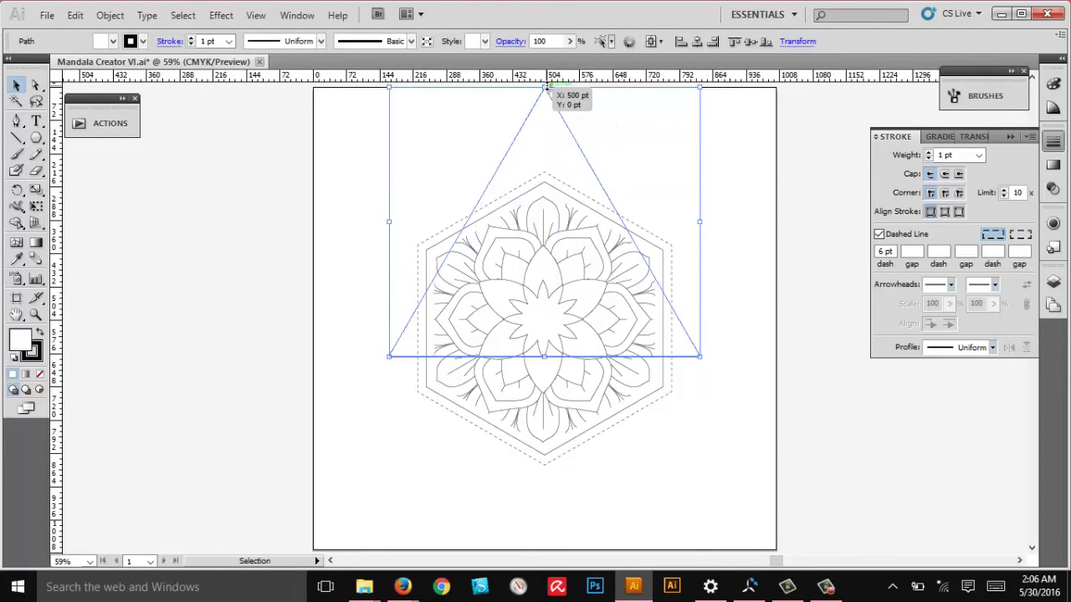
drag(545, 87, 545, 122)
click(726, 179)
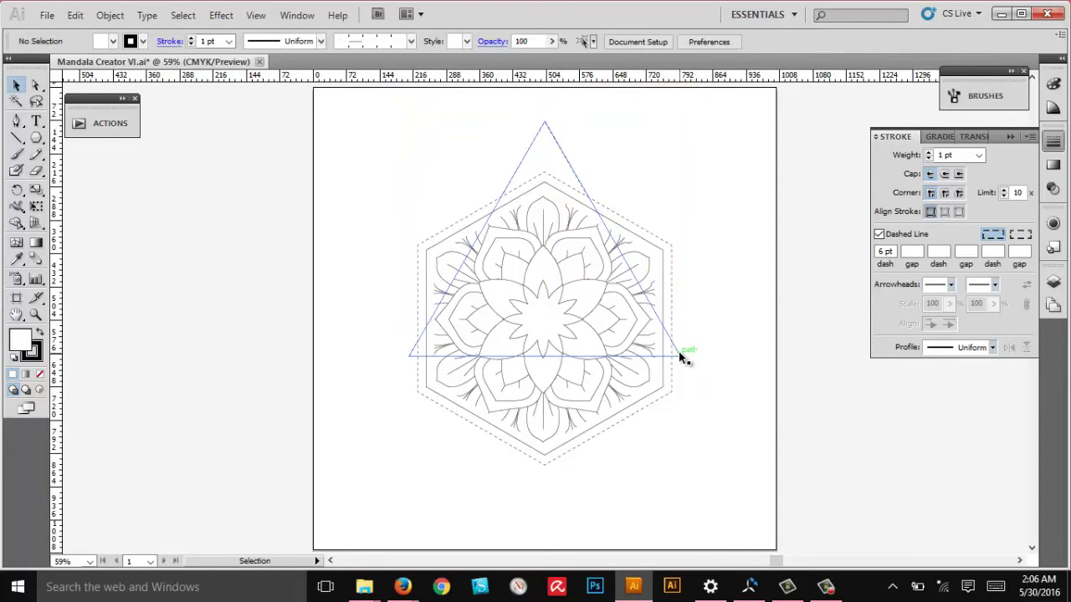
drag(678, 355, 680, 317)
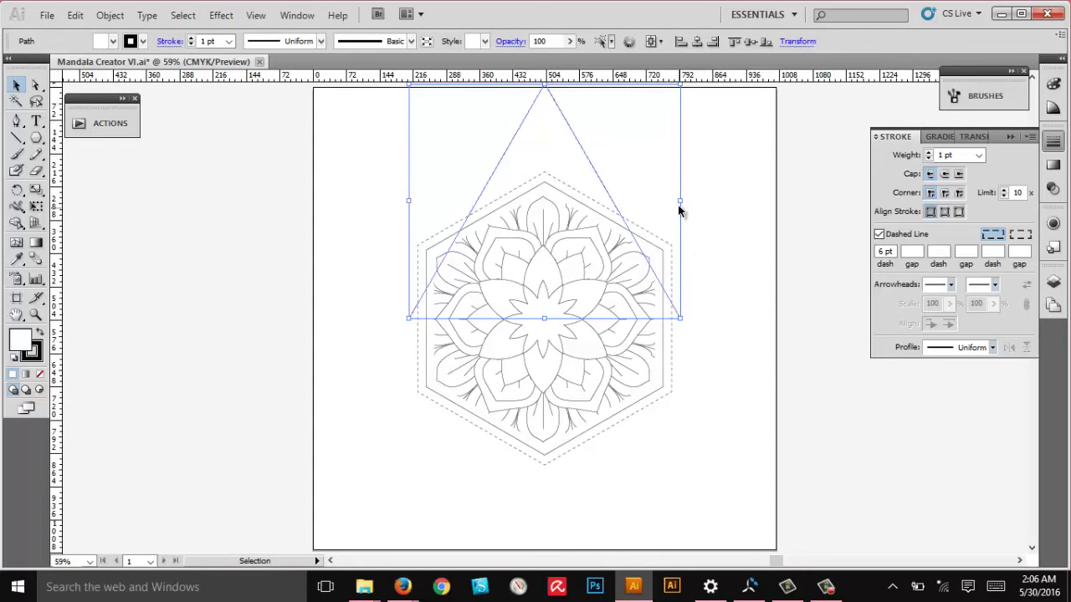
drag(679, 205, 705, 208)
scroll(577, 204, up, 4)
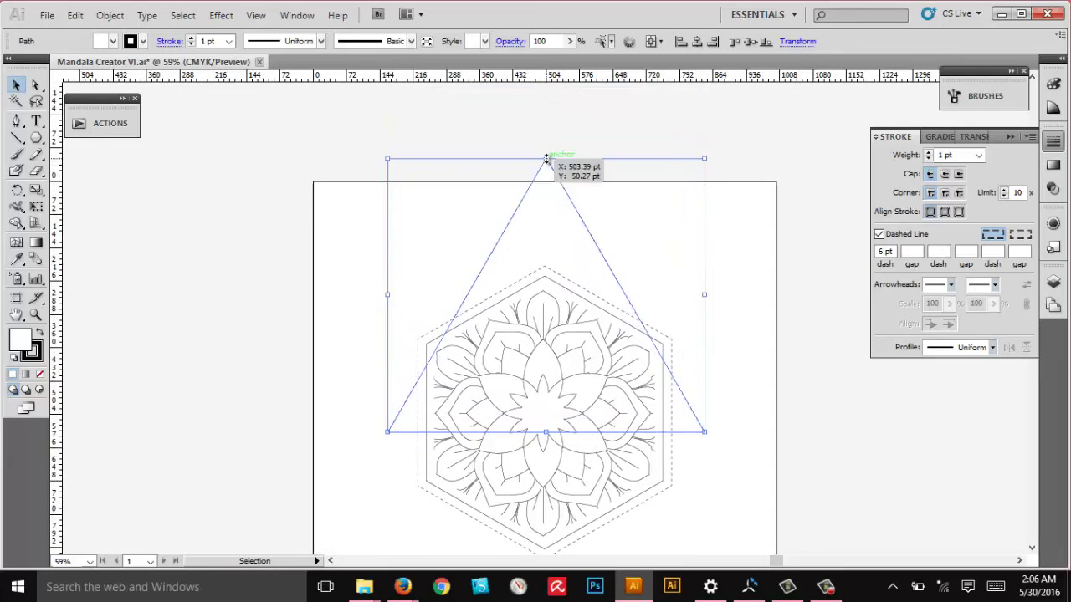
drag(545, 158, 545, 224)
click(728, 196)
scroll(717, 293, down, 3)
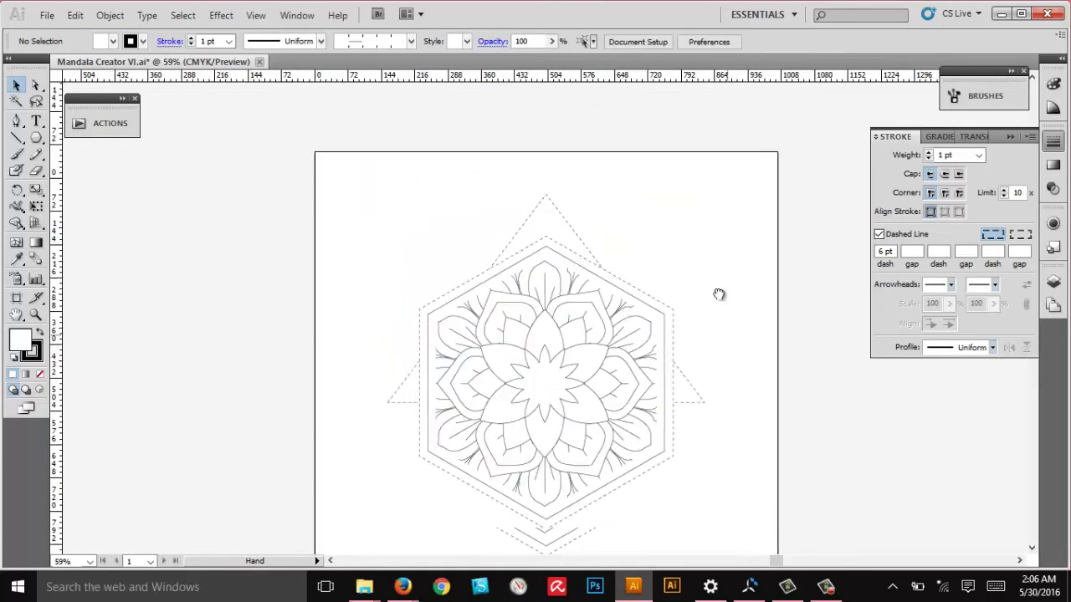
scroll(717, 293, right, 1)
Duplicate the triangle, flip the copy upside down, and group both into a six-pointed star
drag(673, 307, 673, 433)
click(676, 416)
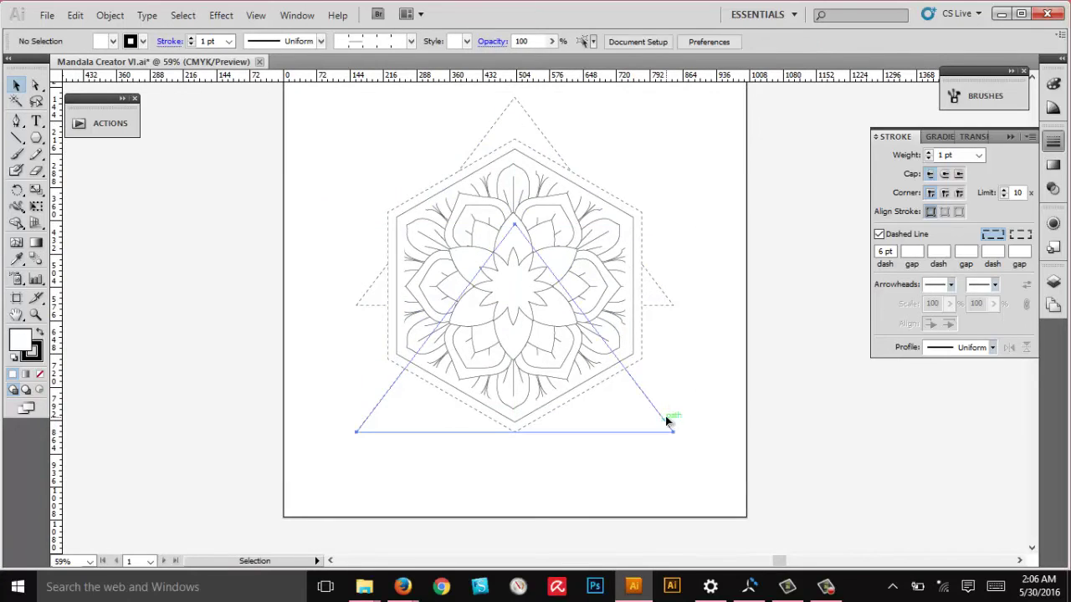
click(670, 421)
drag(515, 218, 539, 444)
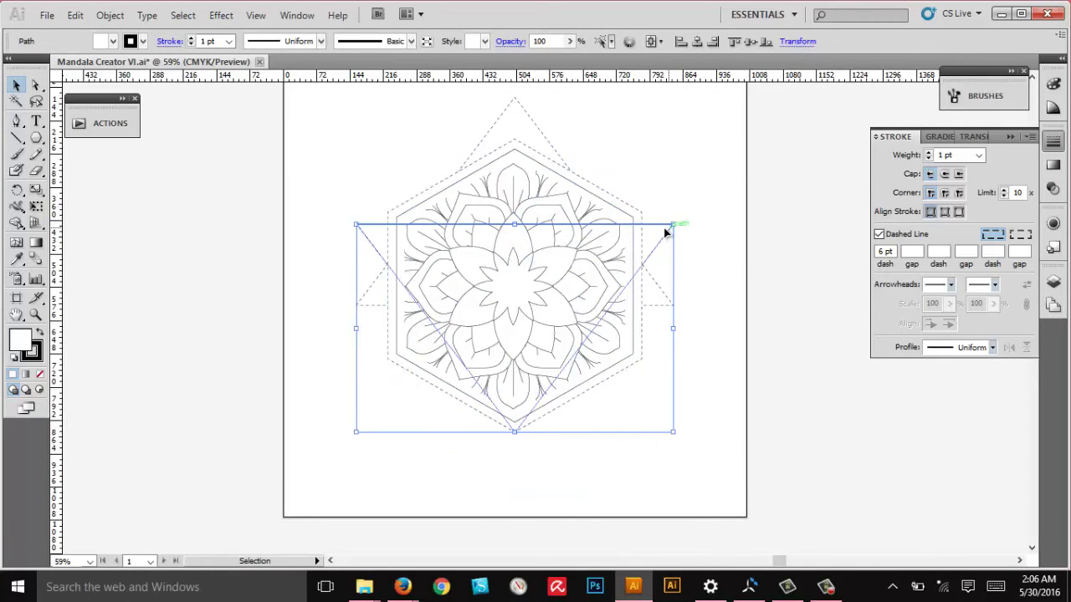
drag(665, 242, 667, 273)
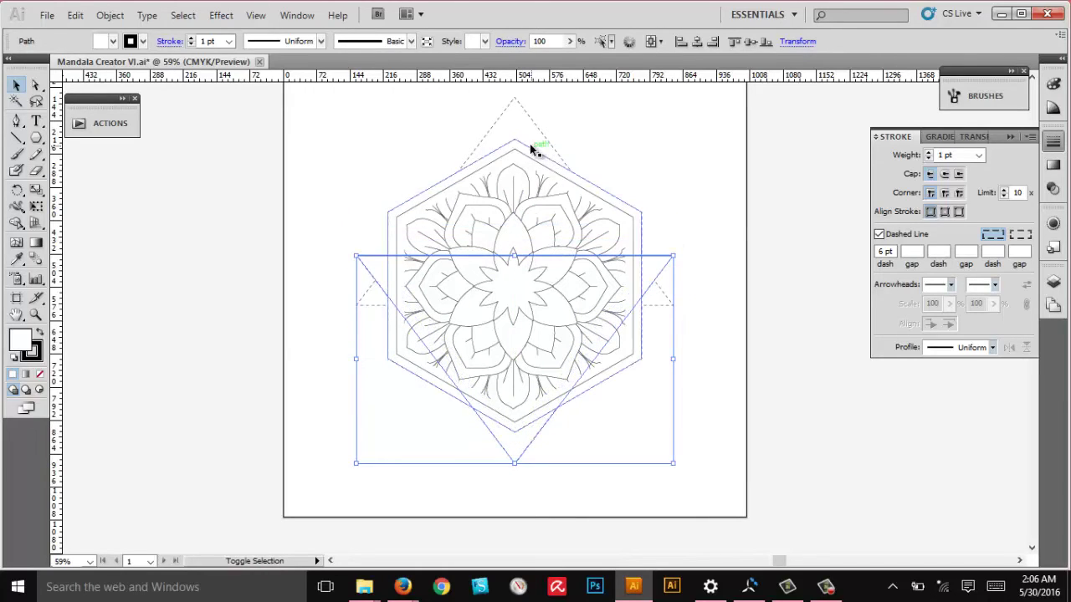
shift+click(535, 125)
key(a)
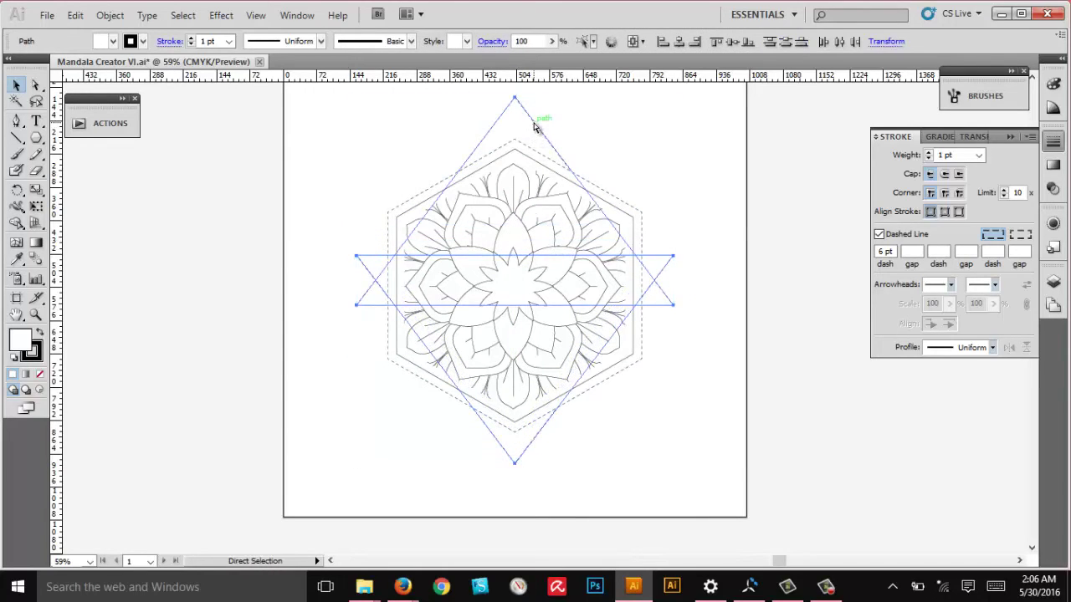
key(ctrl+g)
key(v)
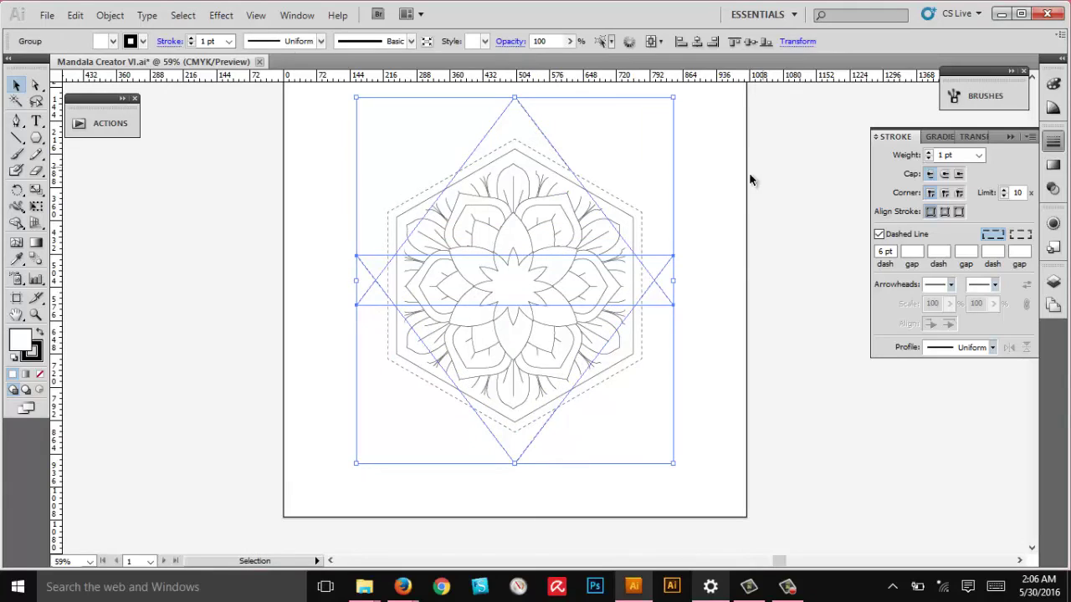
Set the dashed star group's fill to None
click(747, 194)
click(668, 303)
click(693, 150)
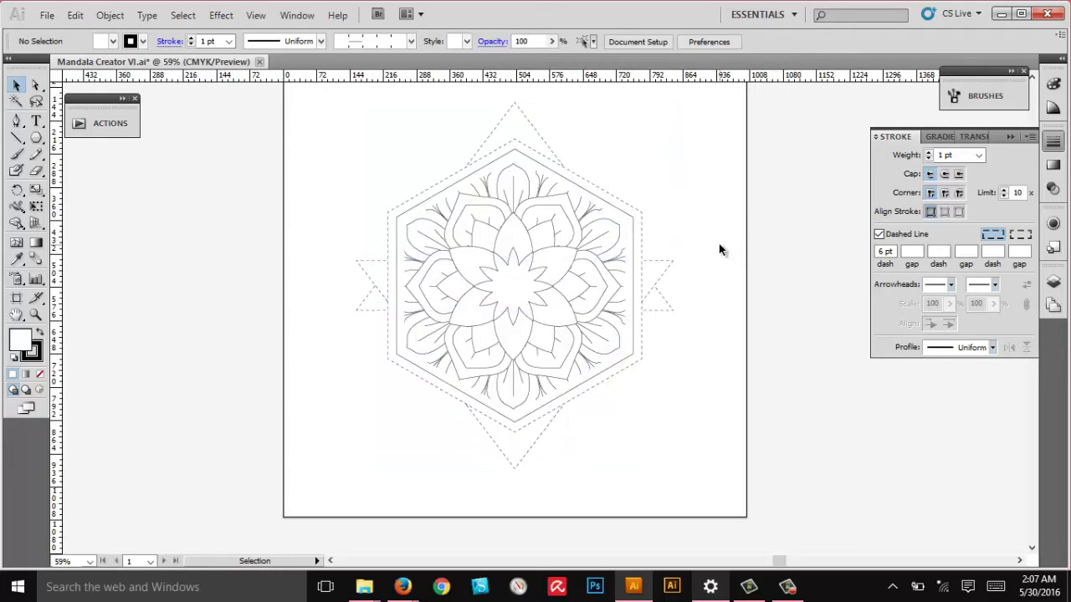
click(652, 276)
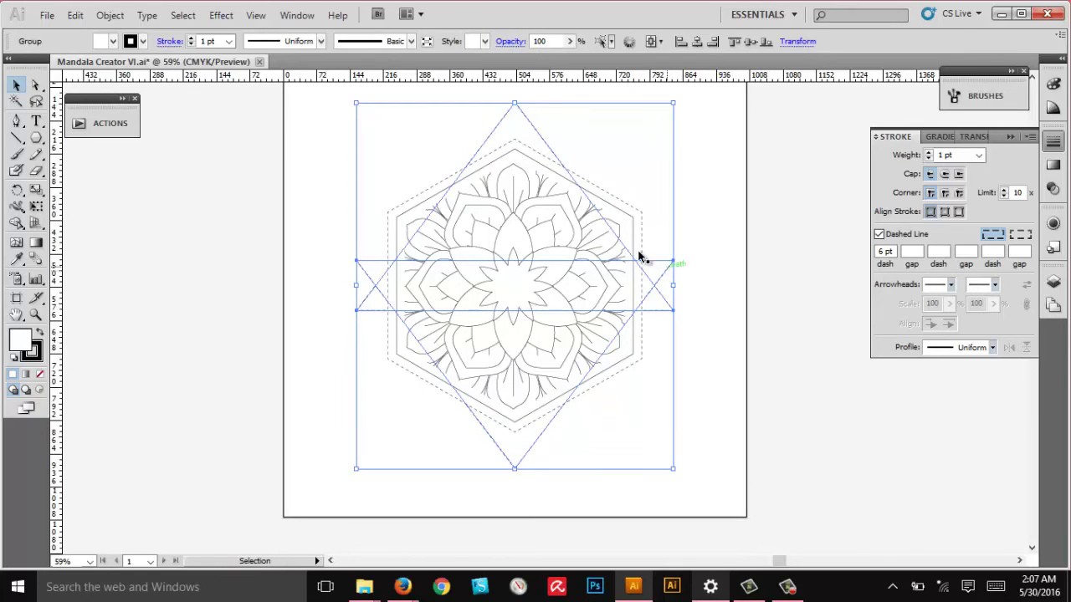
click(113, 41)
click(4, 57)
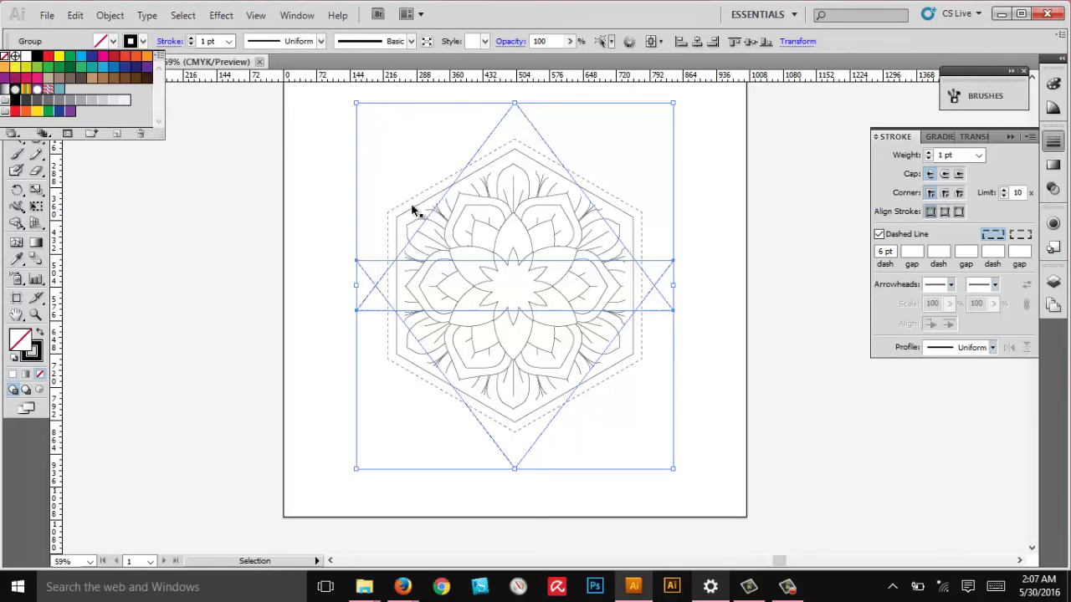
click(701, 331)
click(699, 332)
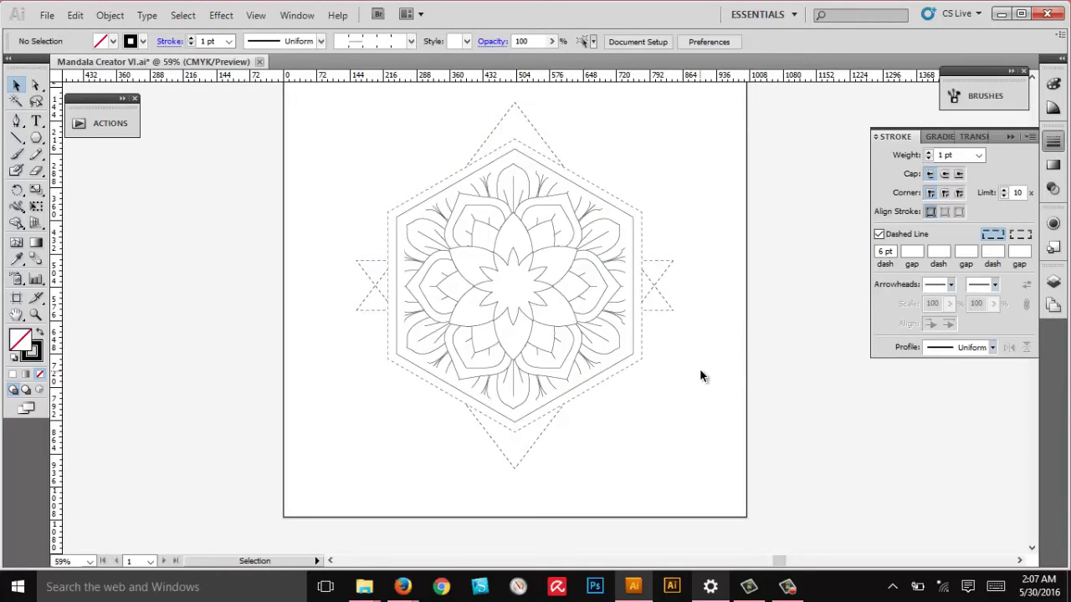
Draw a 3 pt circle centred around the mandala and make its outline solid instead of dashed
drag(36, 138, 73, 173)
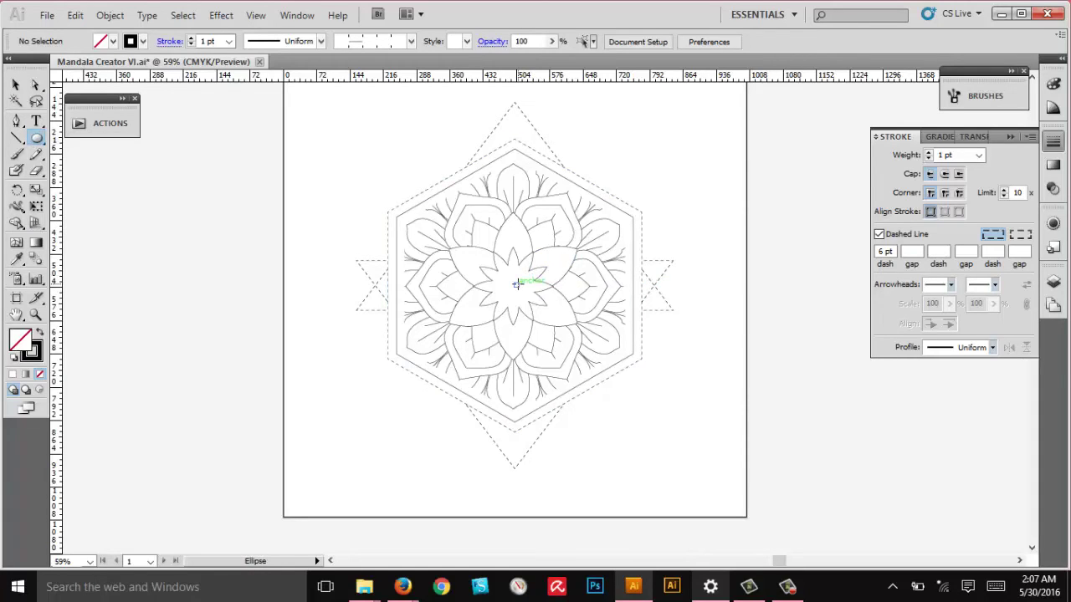
drag(516, 285, 684, 349)
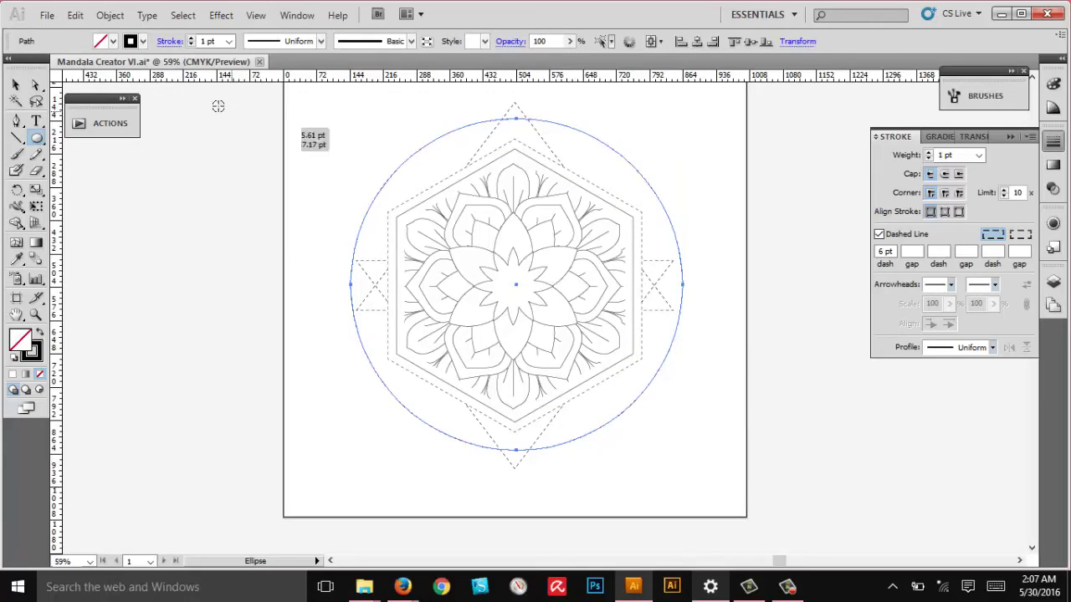
click(191, 39)
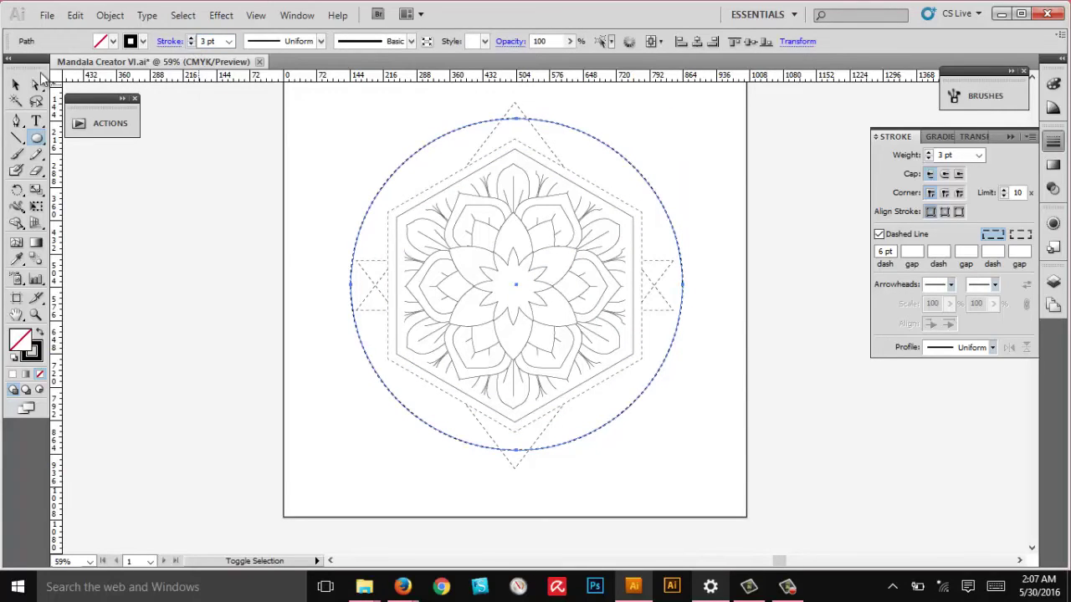
click(16, 84)
click(752, 226)
click(651, 179)
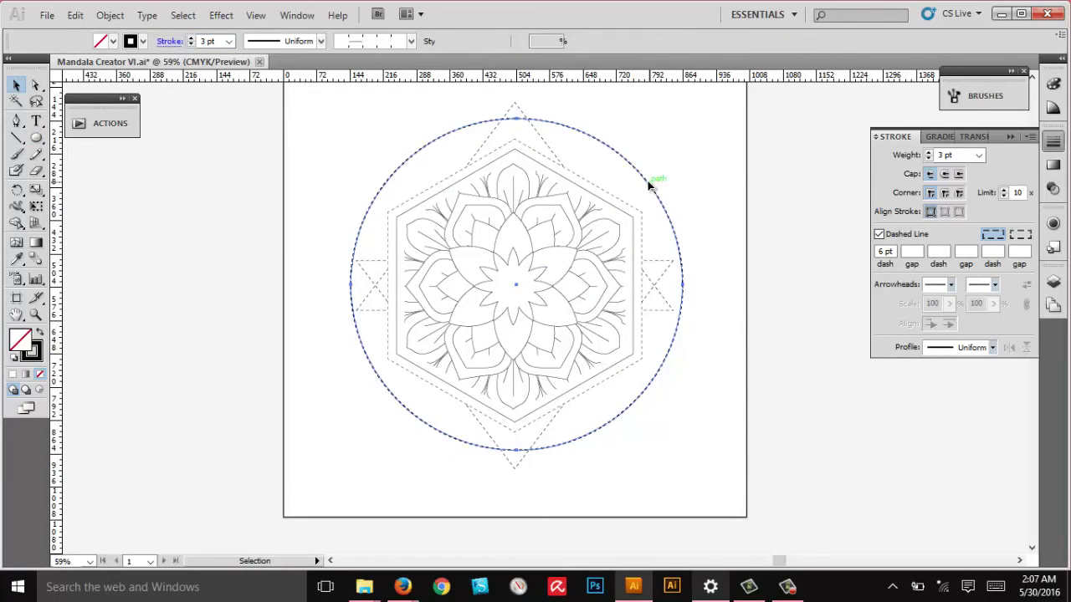
click(878, 236)
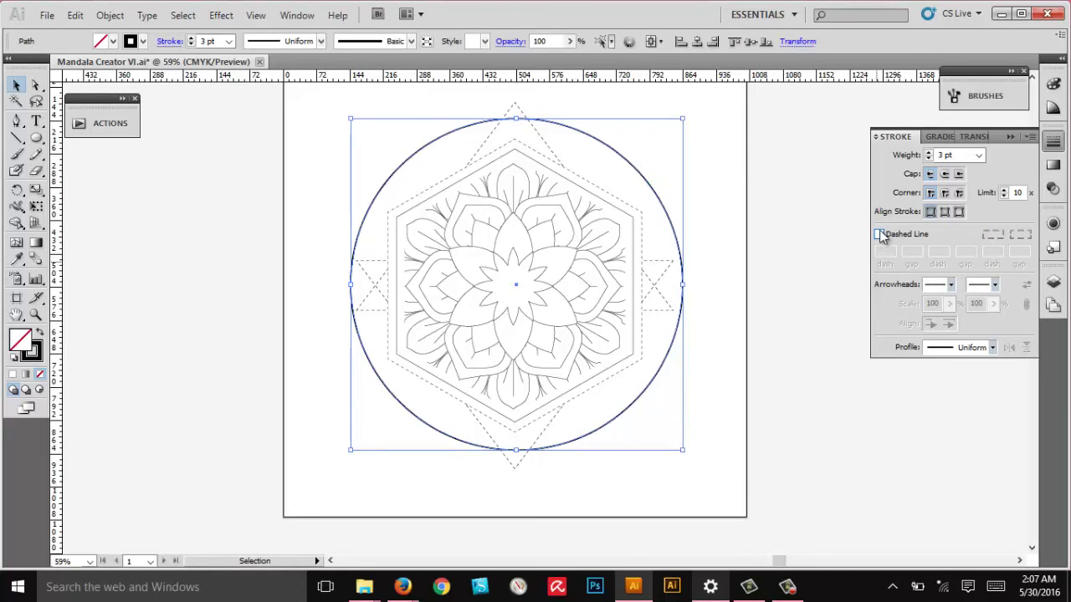
click(727, 157)
Make a slightly smaller concentric copy of the circle inside it
key(a)
click(654, 188)
key(v)
drag(688, 288, 670, 281)
click(723, 236)
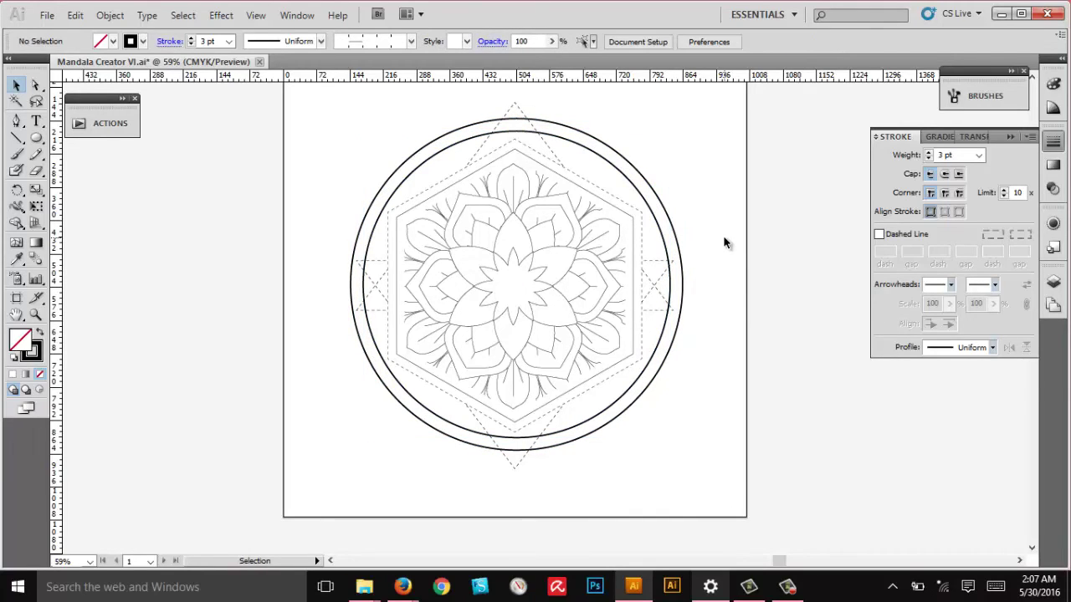
drag(708, 139, 352, 451)
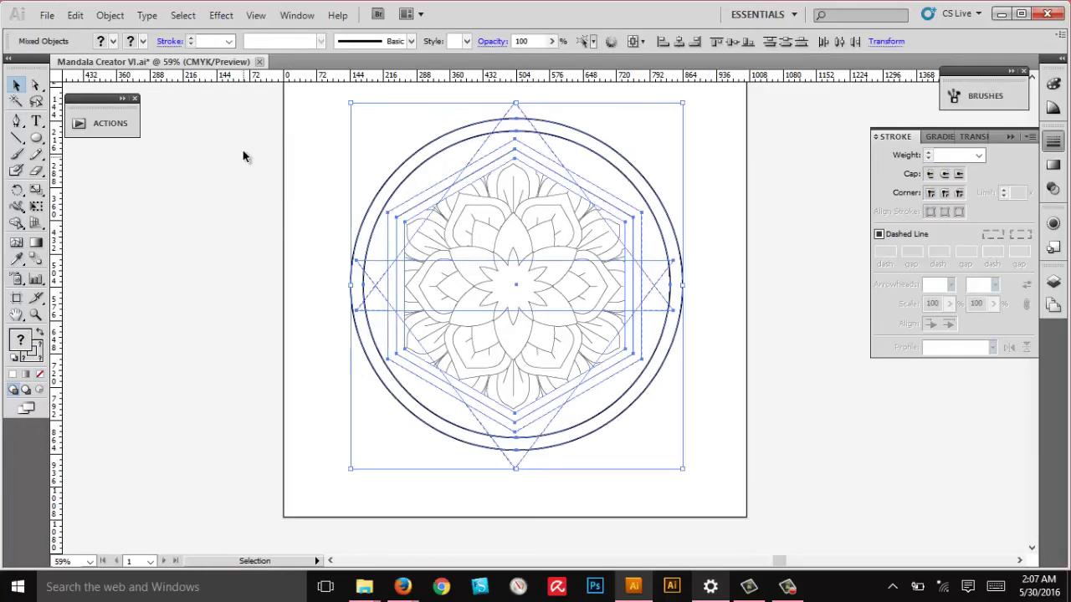
Set the stroke weight of all the mandala artwork to 3 pt
click(203, 42)
text(3)
key(Return)
click(792, 324)
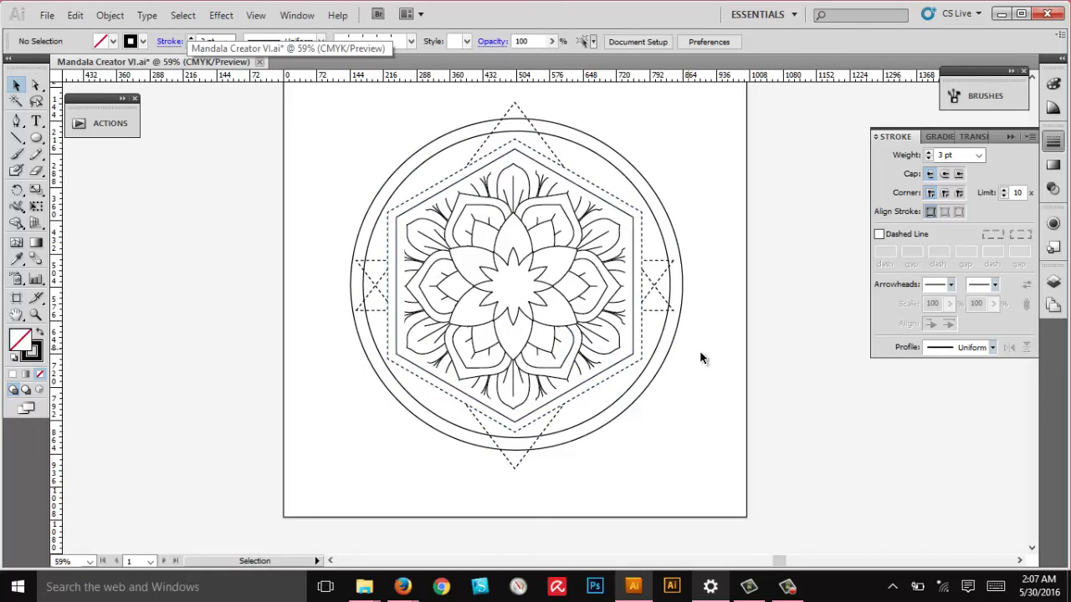
Thicken the outer circle's stroke to 4 pt
click(602, 146)
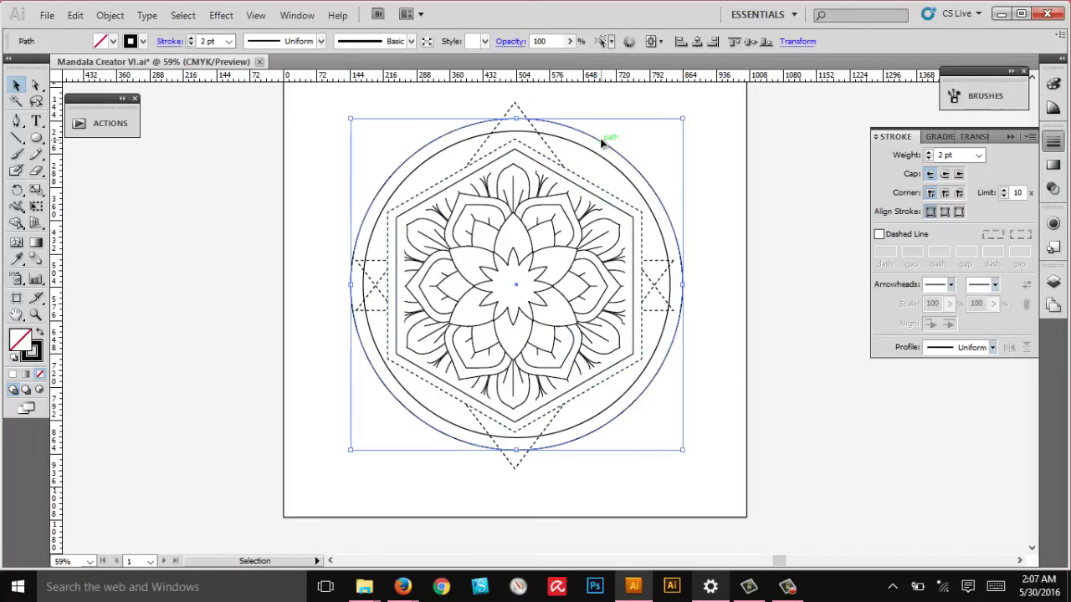
click(192, 39)
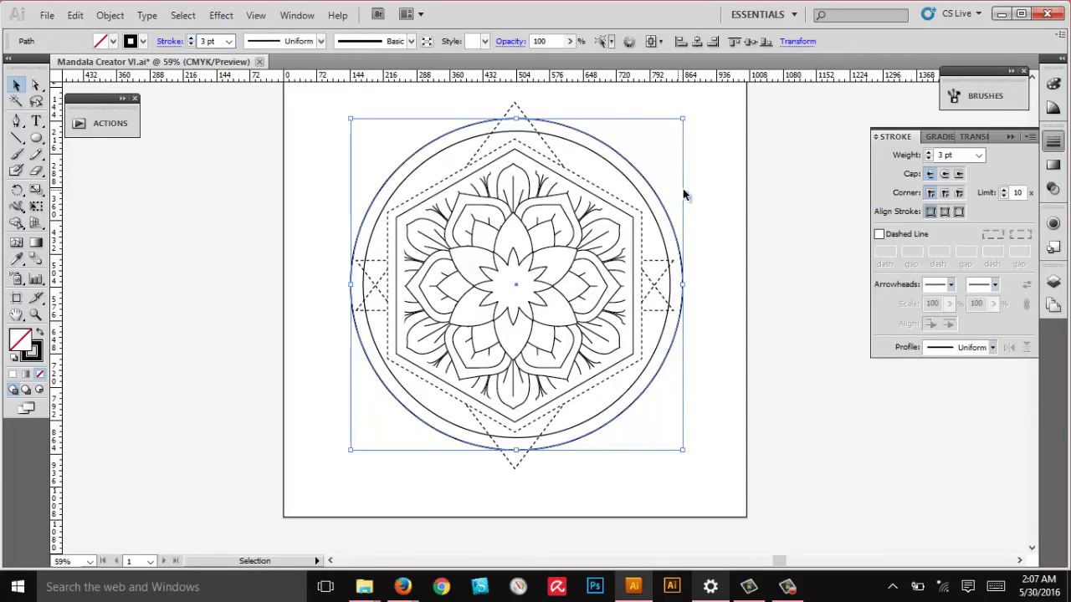
click(192, 39)
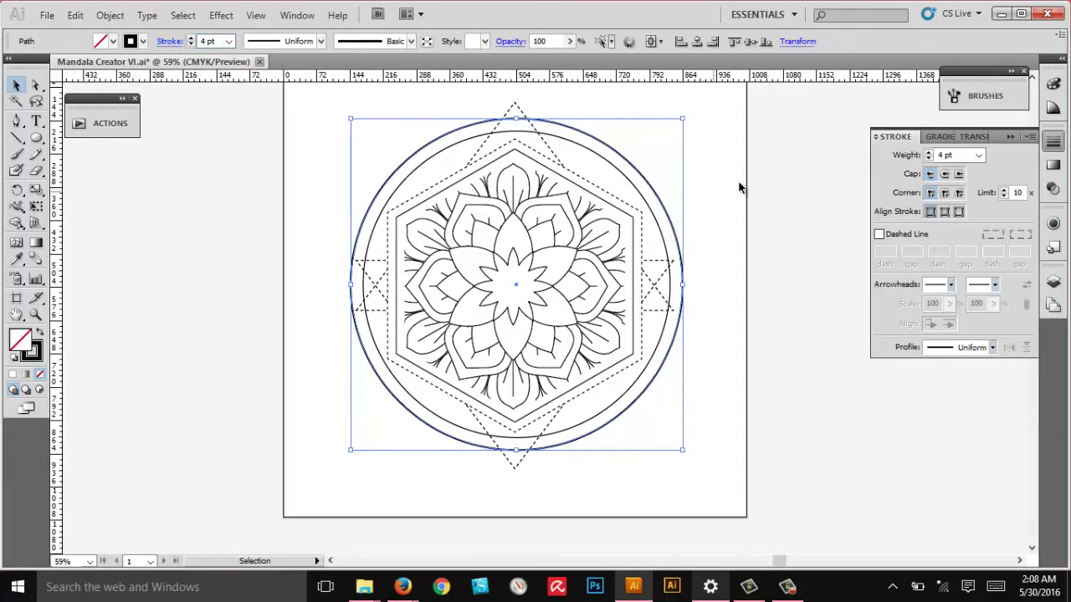
click(765, 187)
Inside the mandala group, give the inner petal group a 4 pt stroke
click(537, 219)
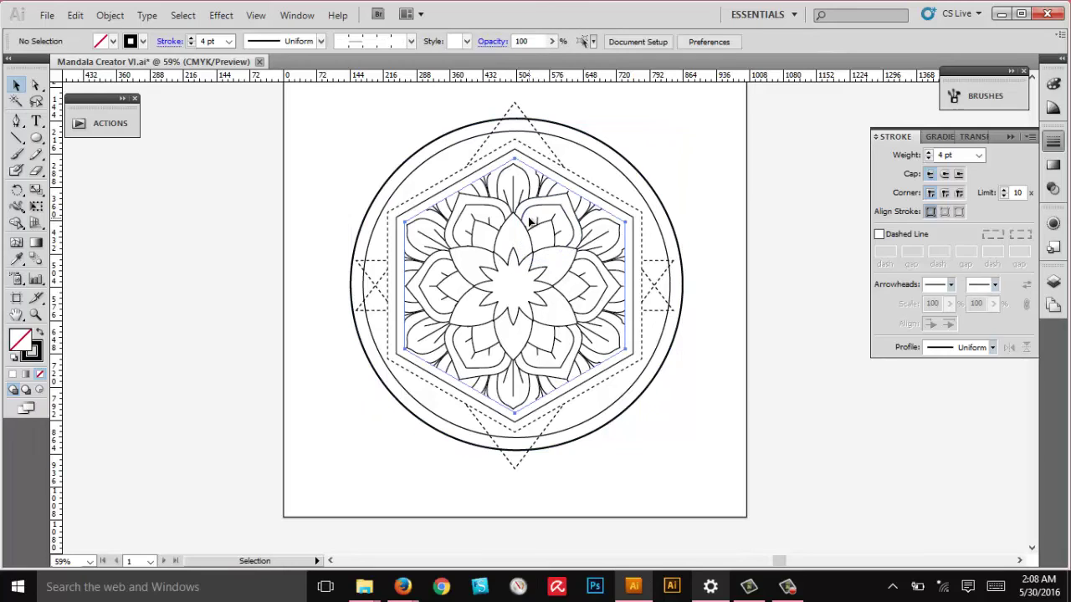
double_click(537, 219)
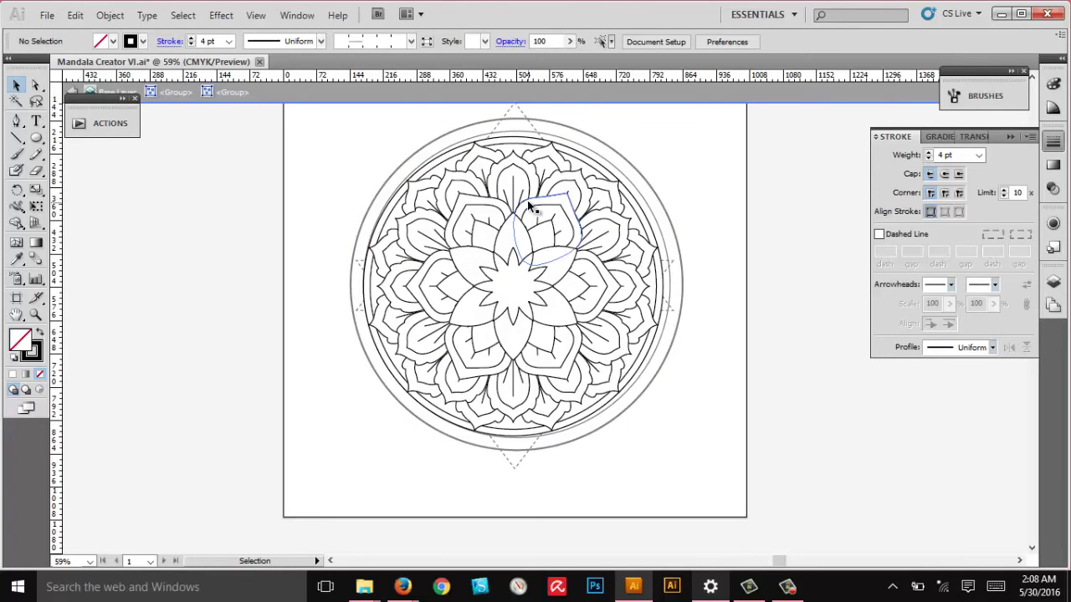
click(547, 201)
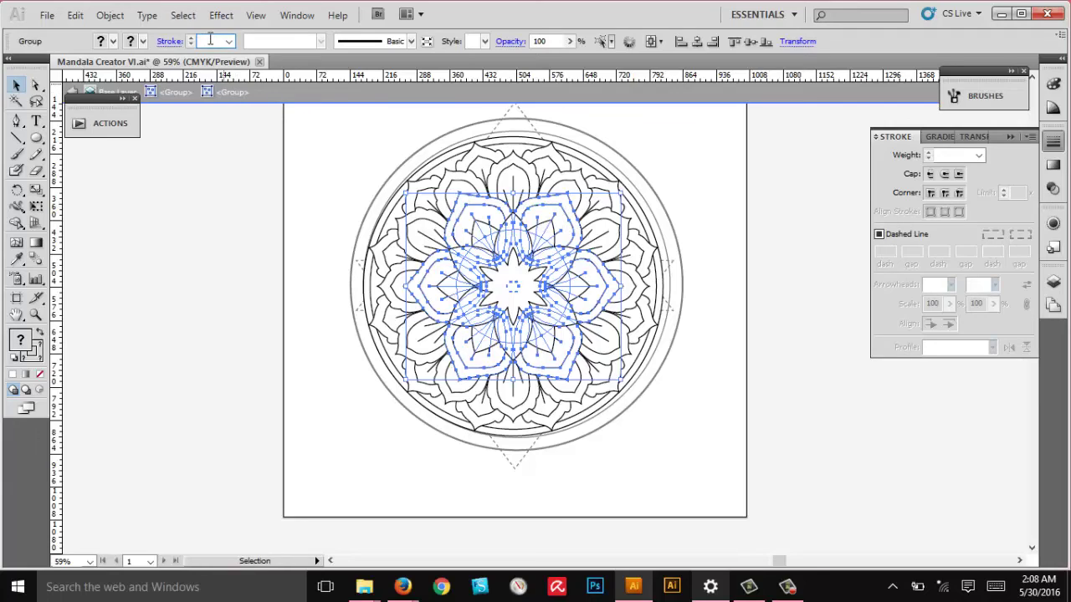
key(Return)
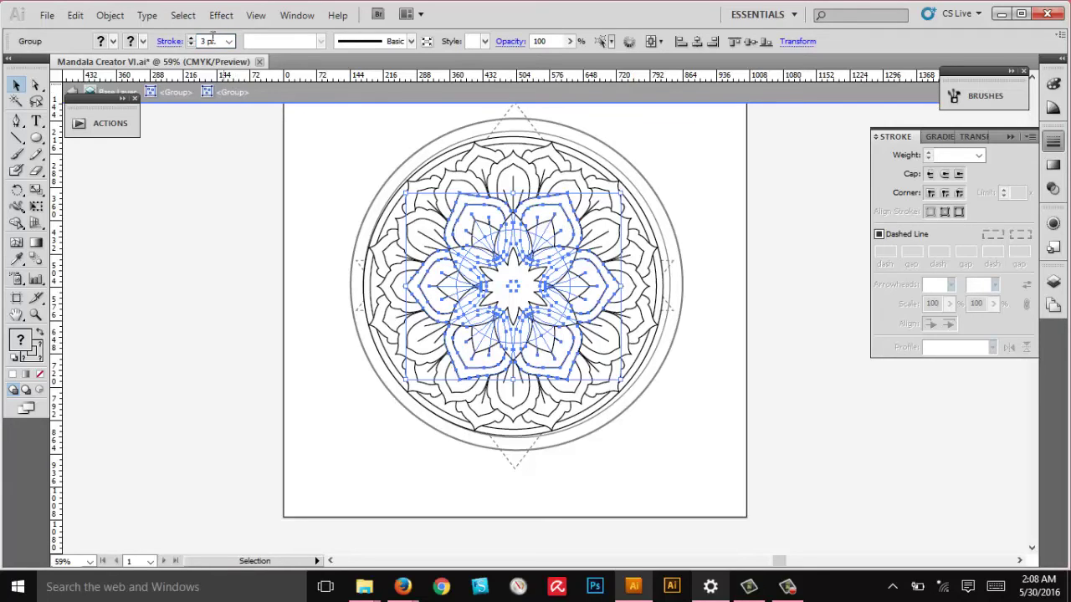
click(216, 40)
text(4)
key(Return)
click(749, 193)
click(751, 195)
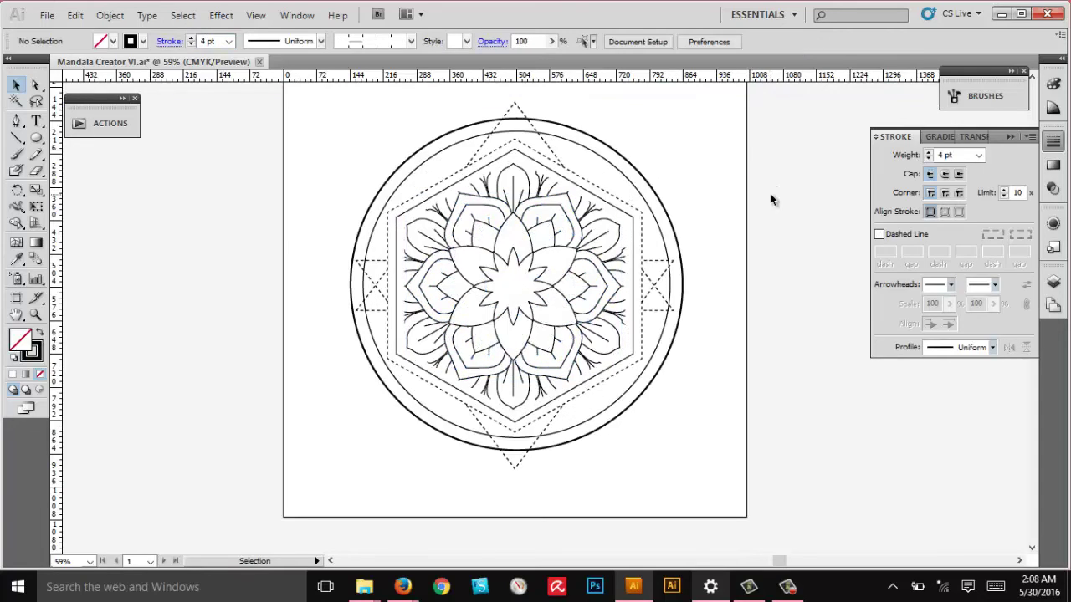
Make one inner petal ring in the nested petal group dashed
double_click(507, 252)
click(496, 237)
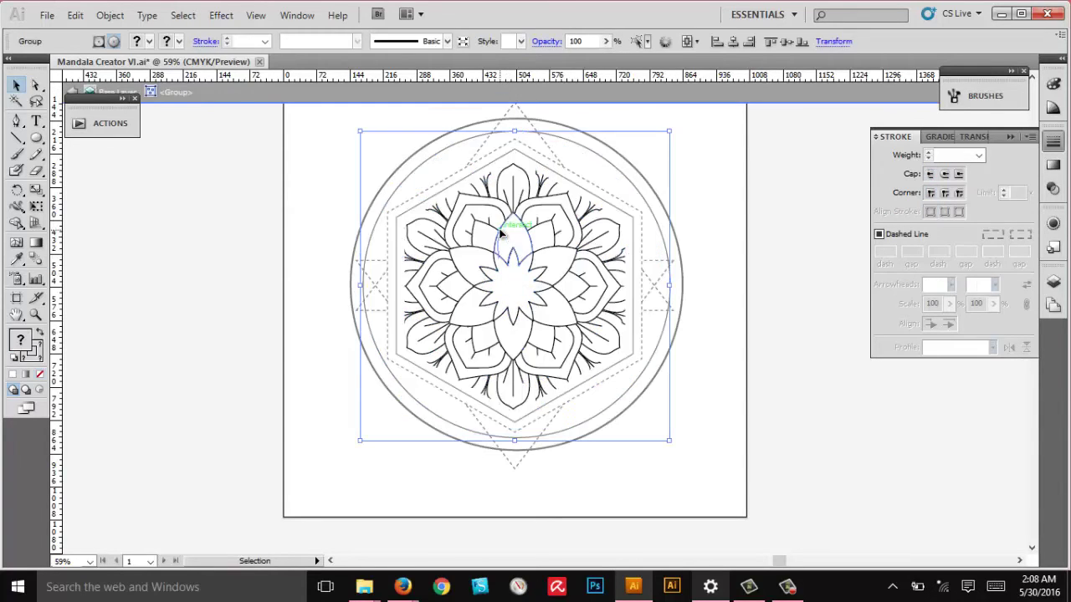
double_click(500, 236)
click(491, 207)
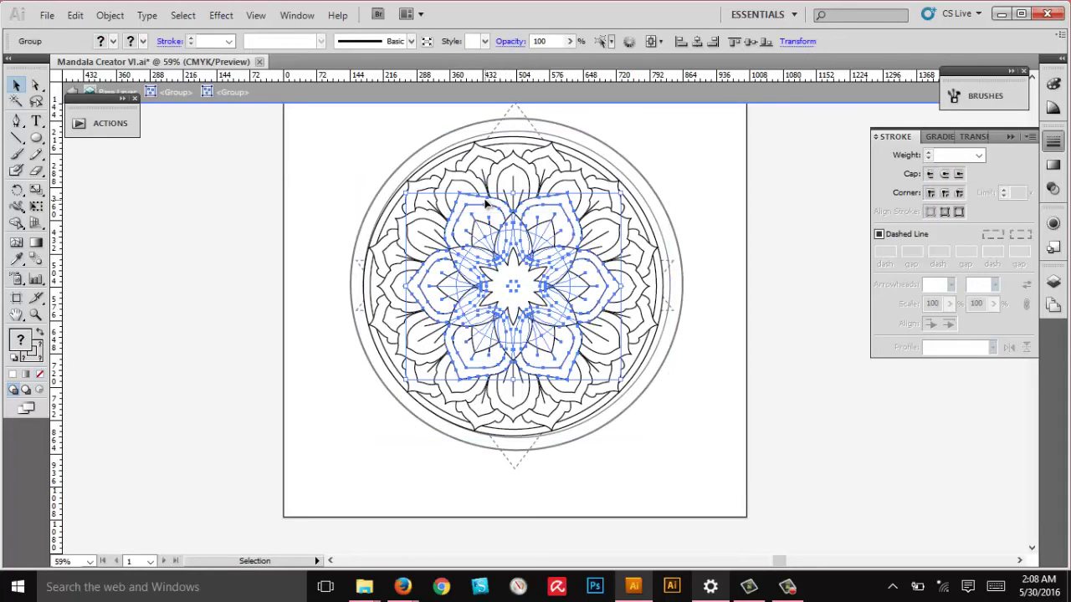
double_click(800, 247)
Thicken the hexagon outline to 4 pt
click(616, 211)
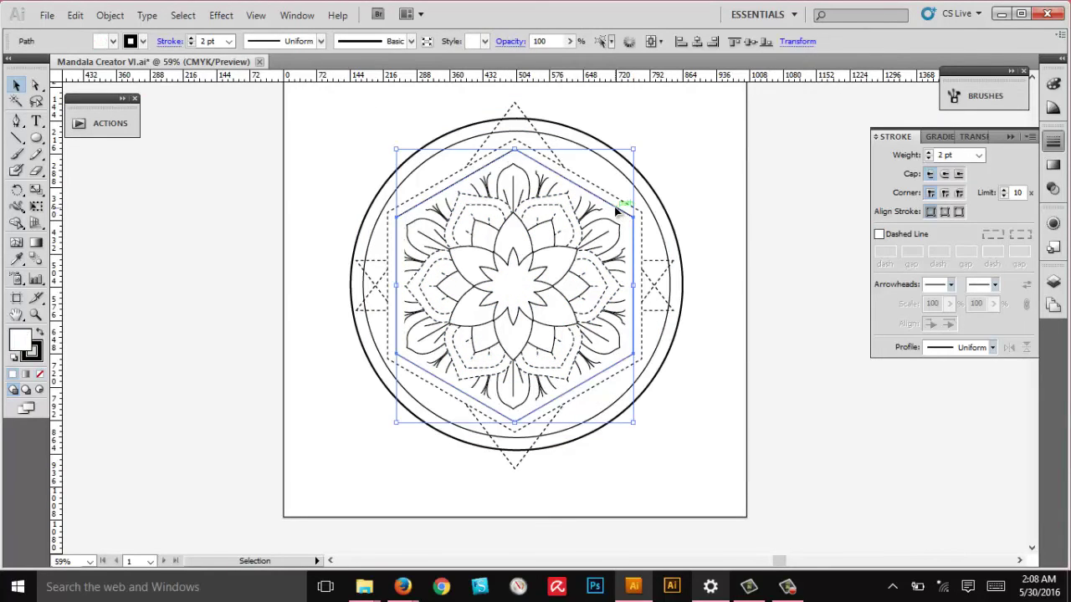
click(191, 38)
click(191, 38)
click(710, 146)
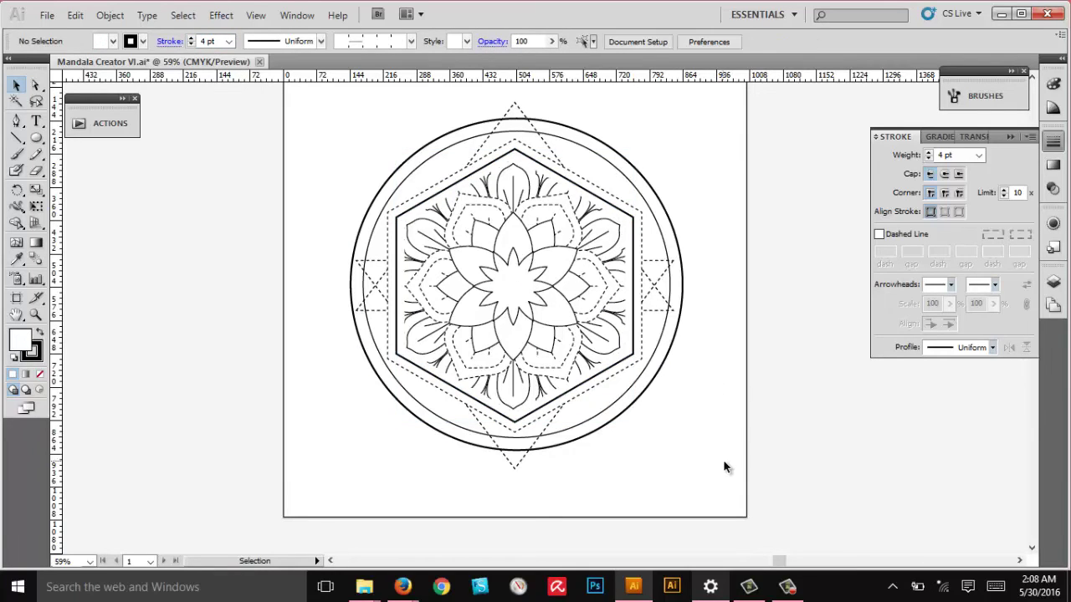
drag(724, 461, 293, 127)
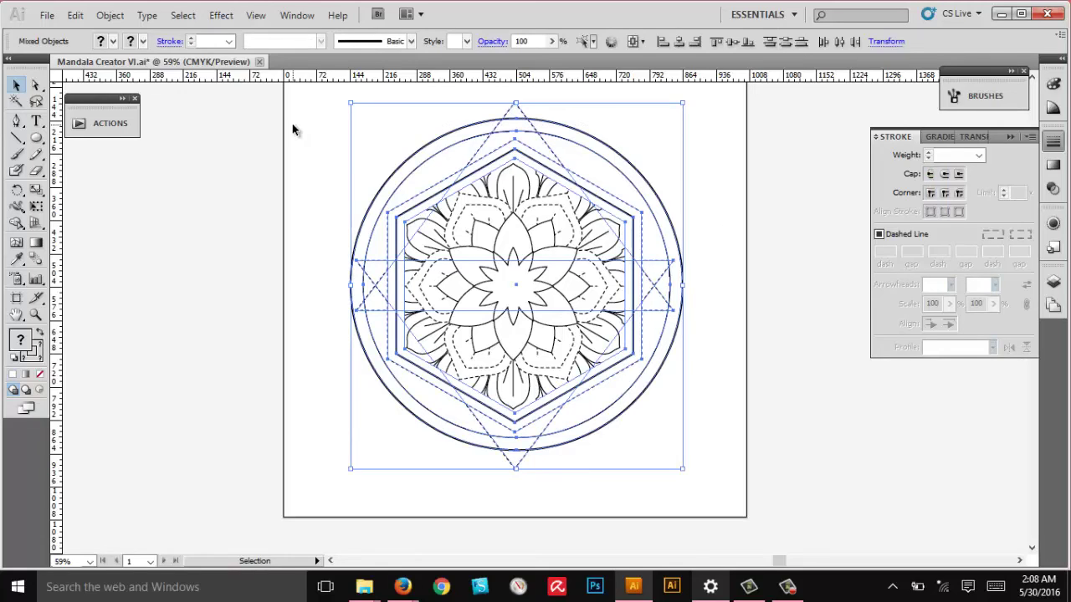
Rasterize all the artwork as CMYK at High (300 ppi) with a white background
click(110, 15)
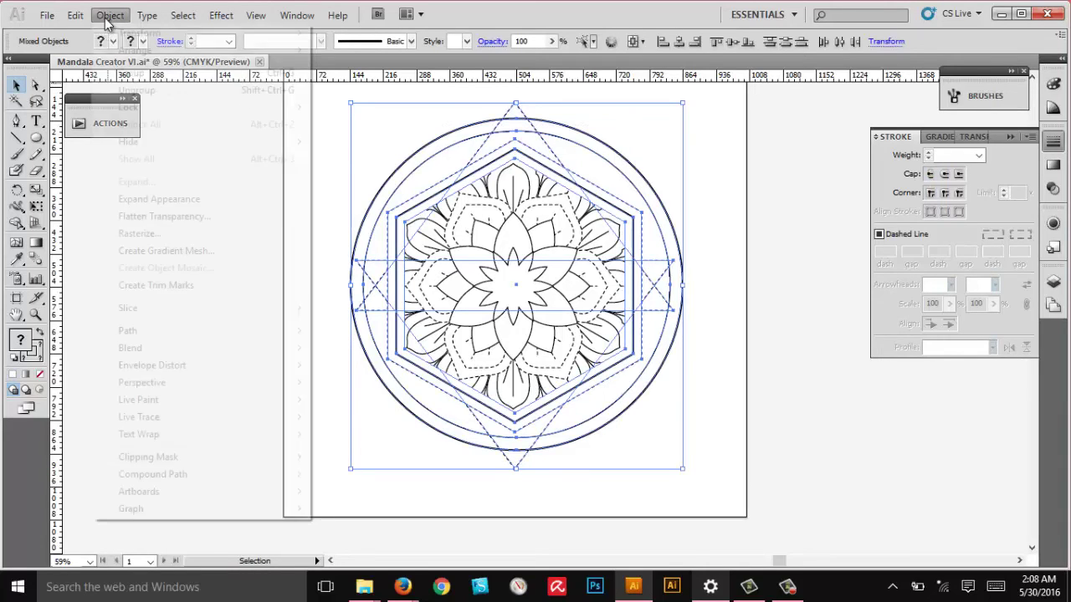
click(176, 237)
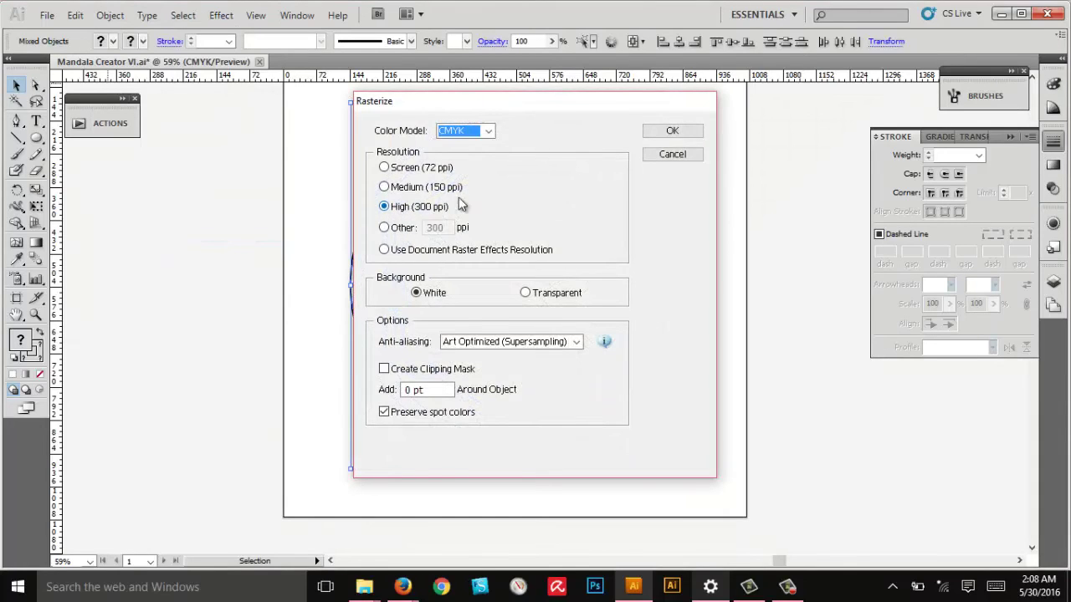
click(676, 132)
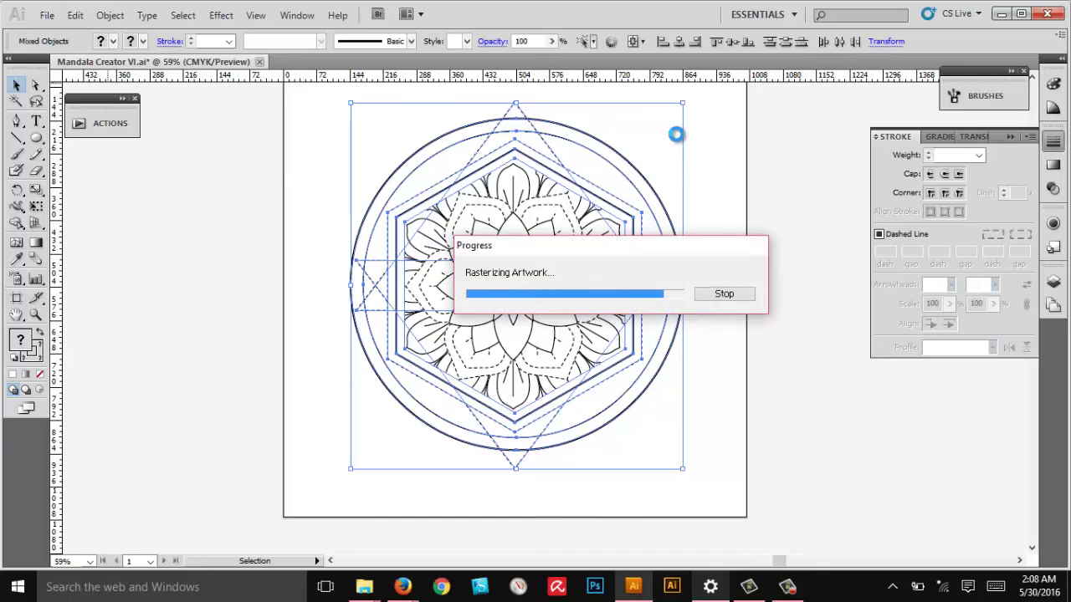
key(ctrl+shift+a)
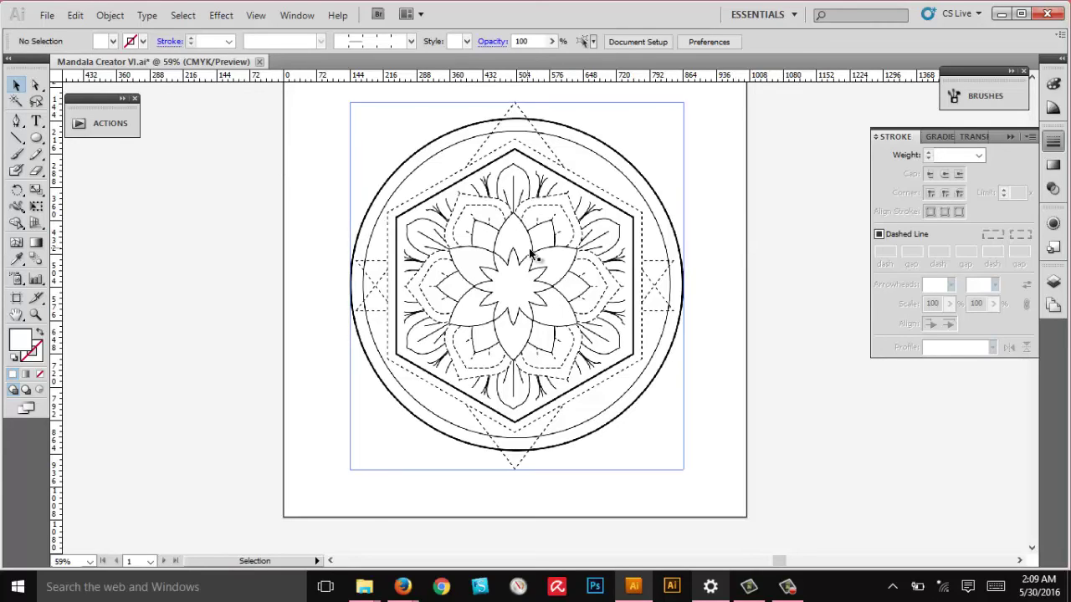
drag(536, 254, 535, 254)
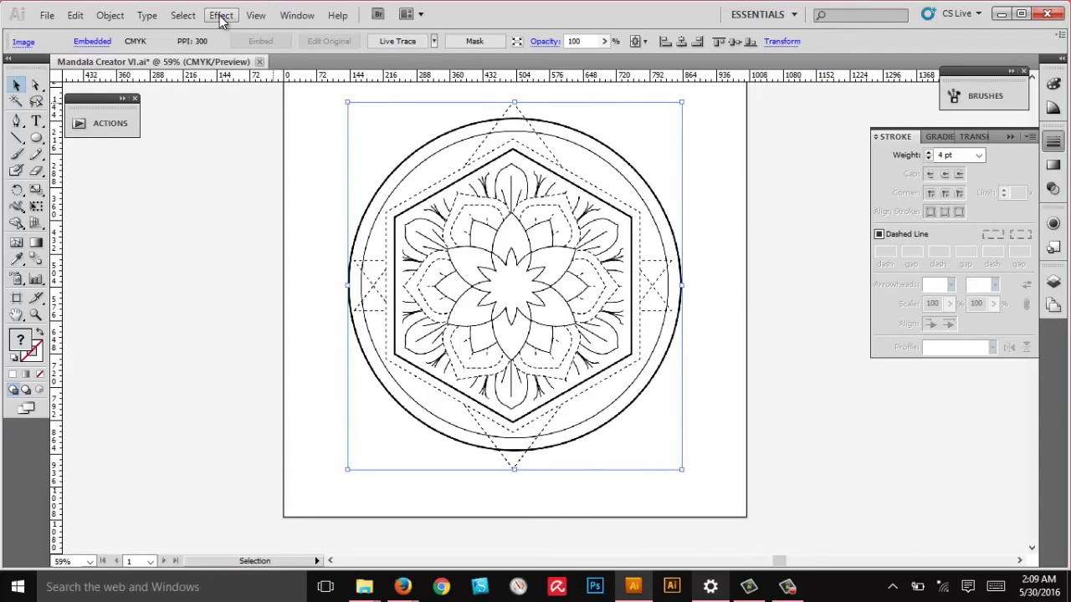
Live Trace the image with the [Default] preset and Ignore White enabled
click(434, 41)
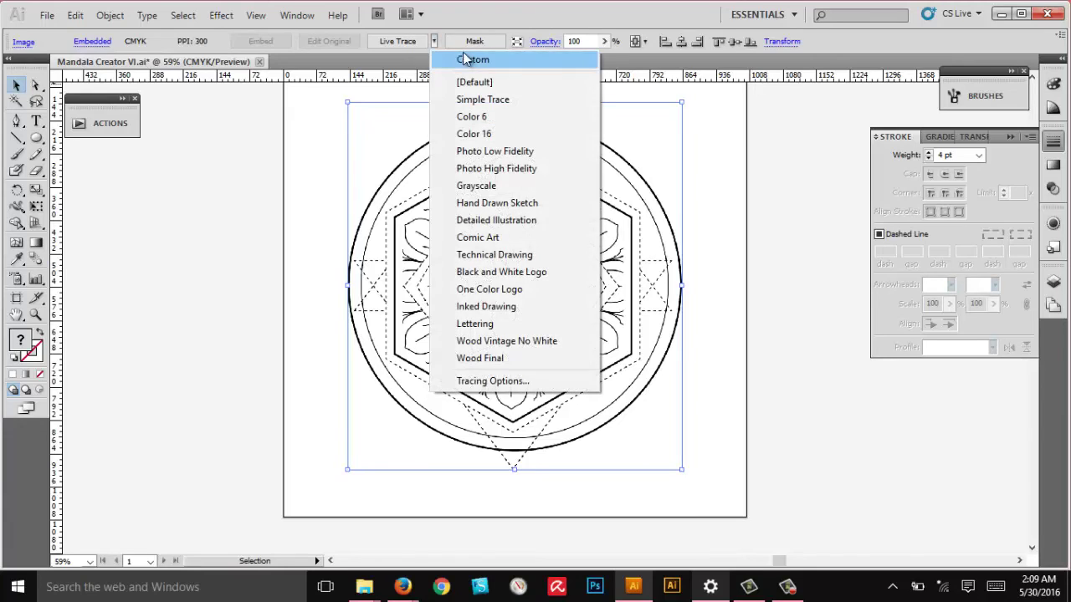
click(479, 82)
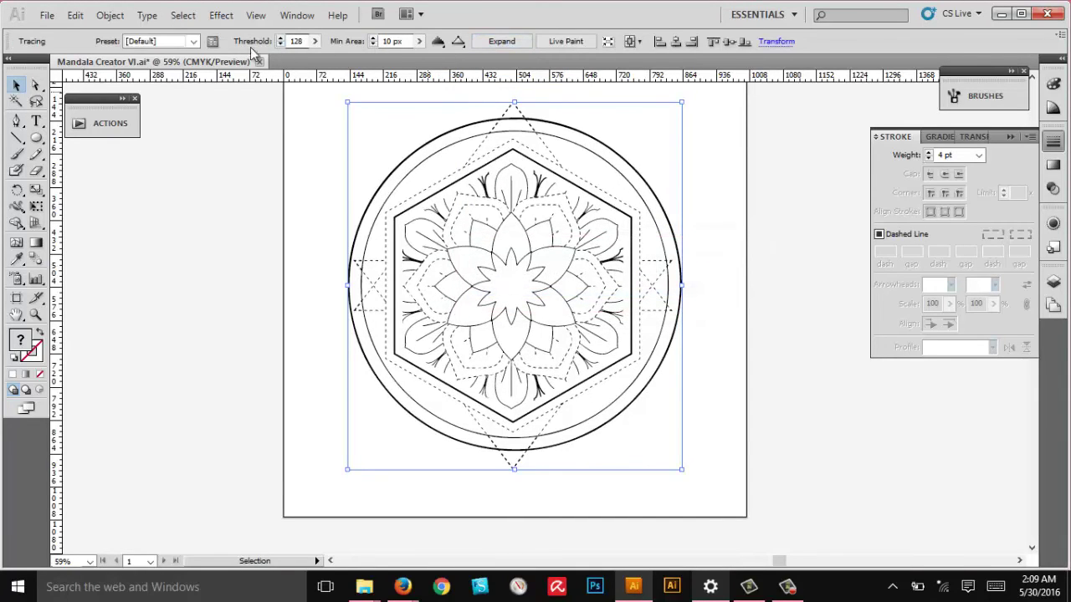
click(213, 41)
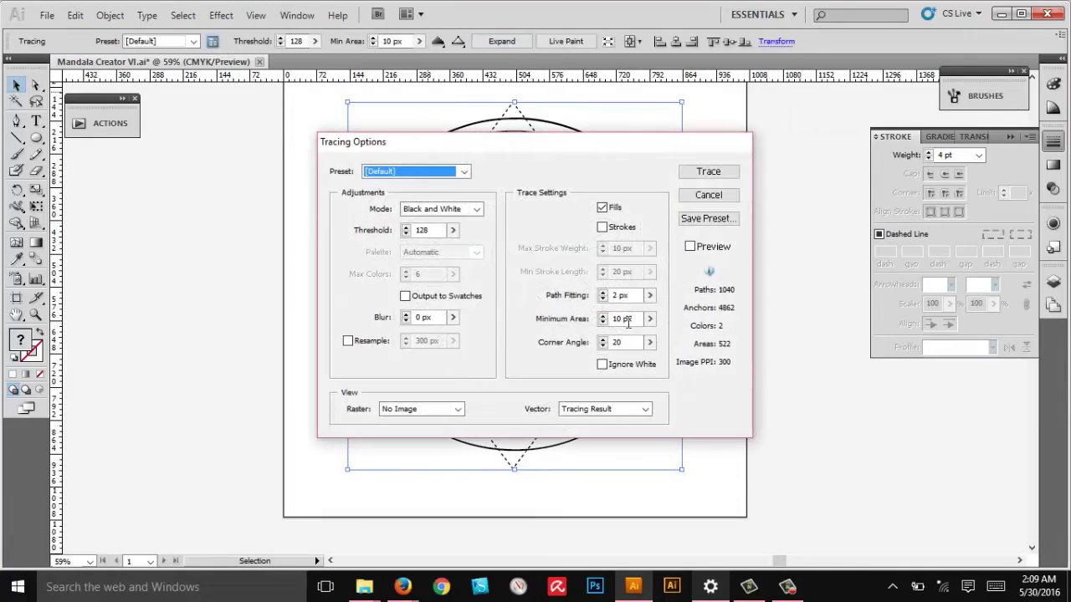
click(603, 366)
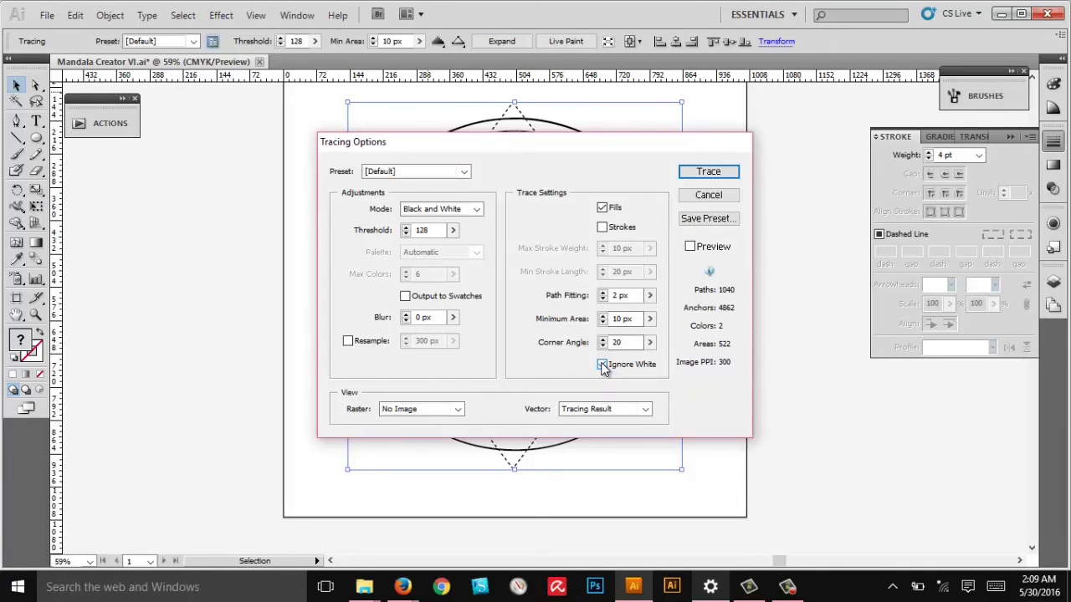
click(709, 173)
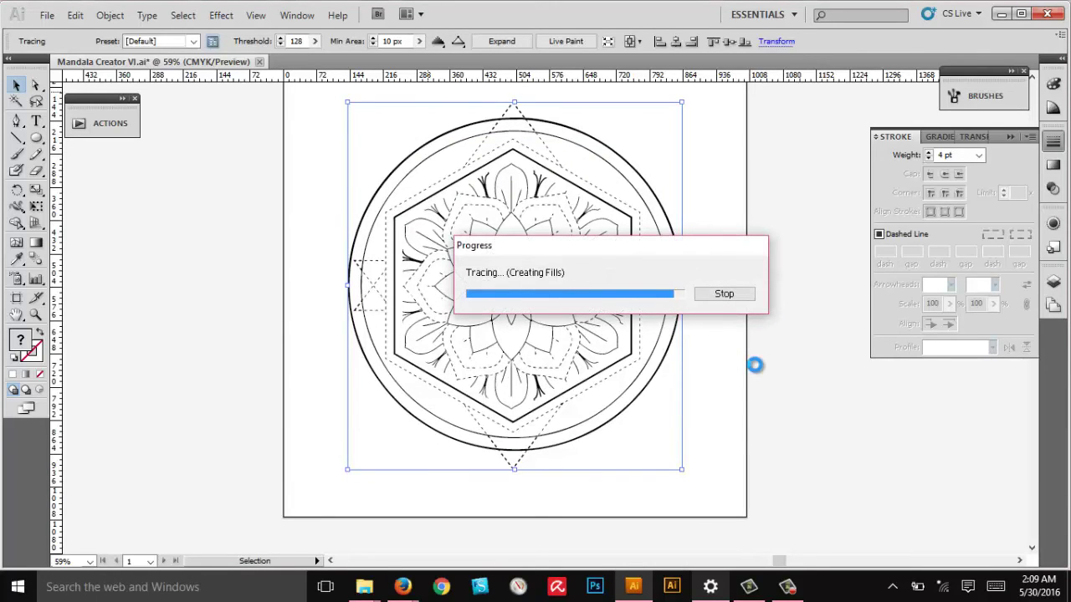
Centre the traced mandala on the artboard and expand it into vector paths
click(779, 303)
drag(619, 293, 495, 292)
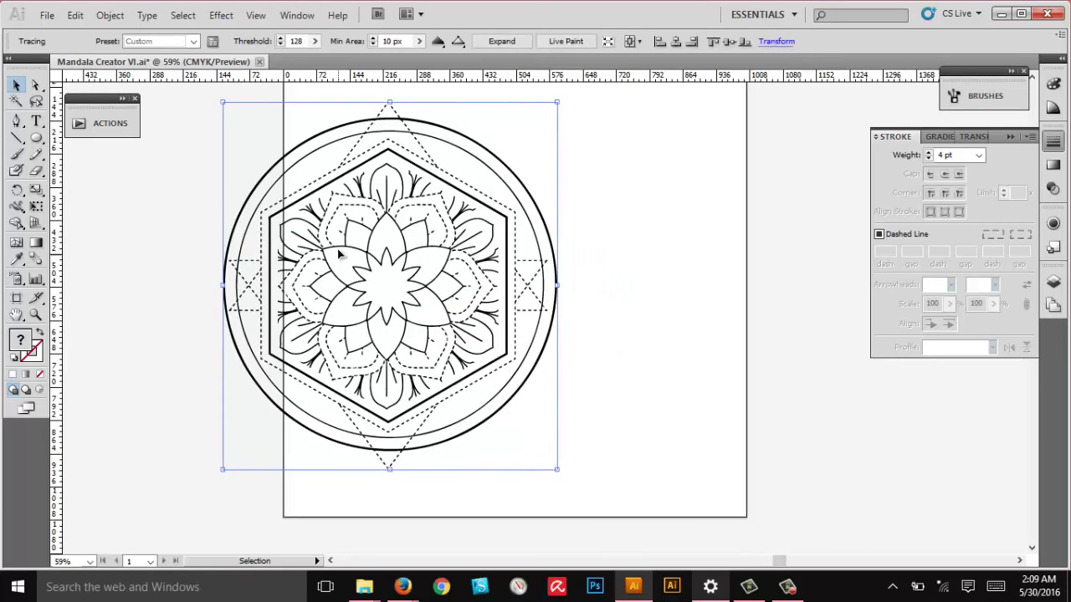
drag(338, 253, 504, 256)
drag(589, 246, 552, 244)
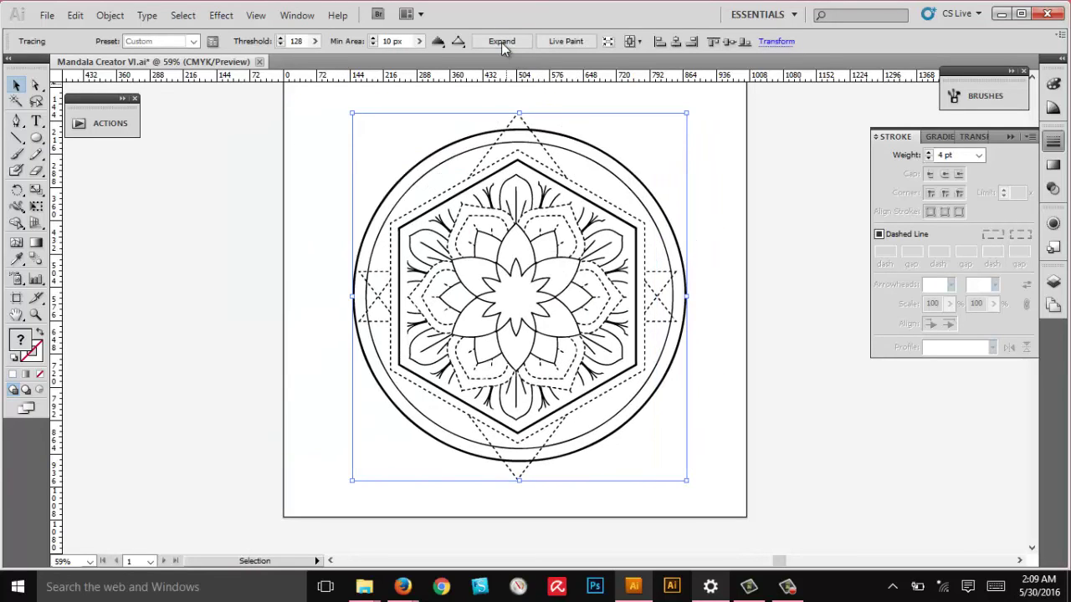
click(501, 42)
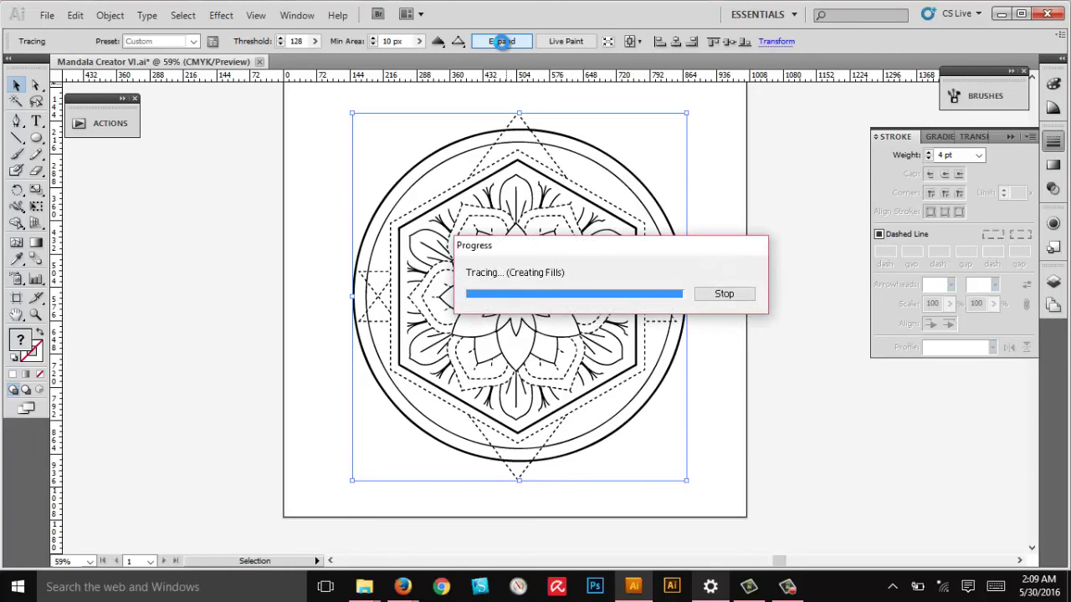
Nudge the mandala slightly up and left, then copy the whole mandala group
click(713, 251)
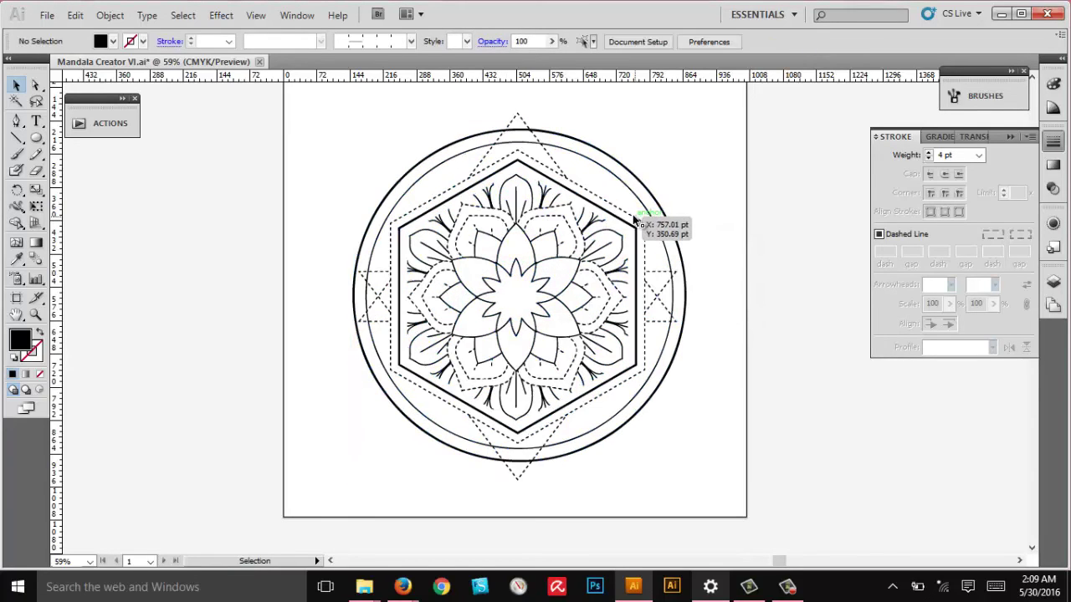
click(635, 224)
click(681, 239)
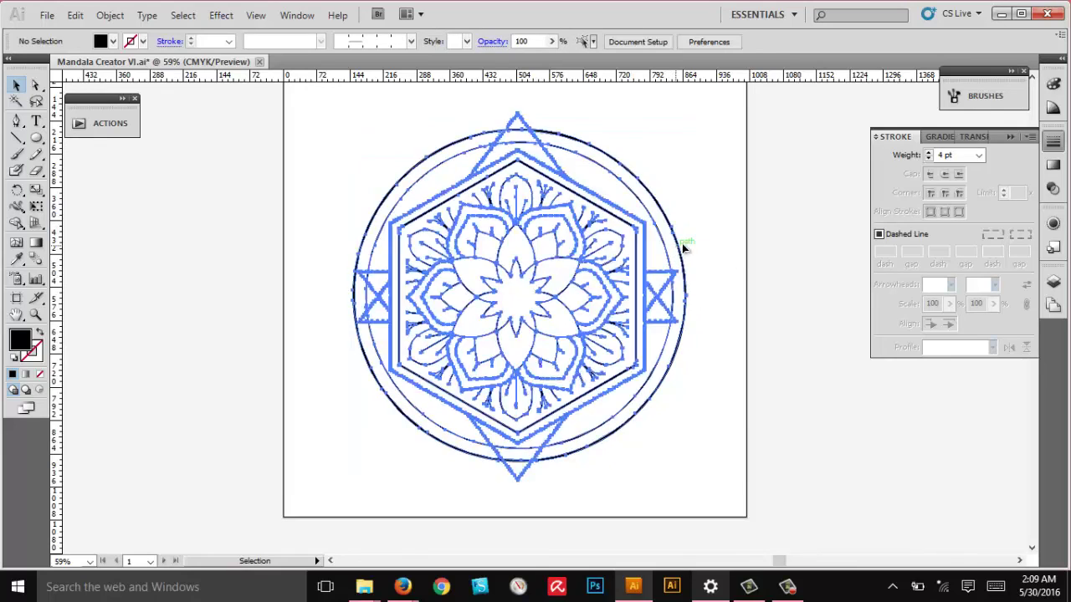
drag(682, 249, 675, 233)
click(710, 191)
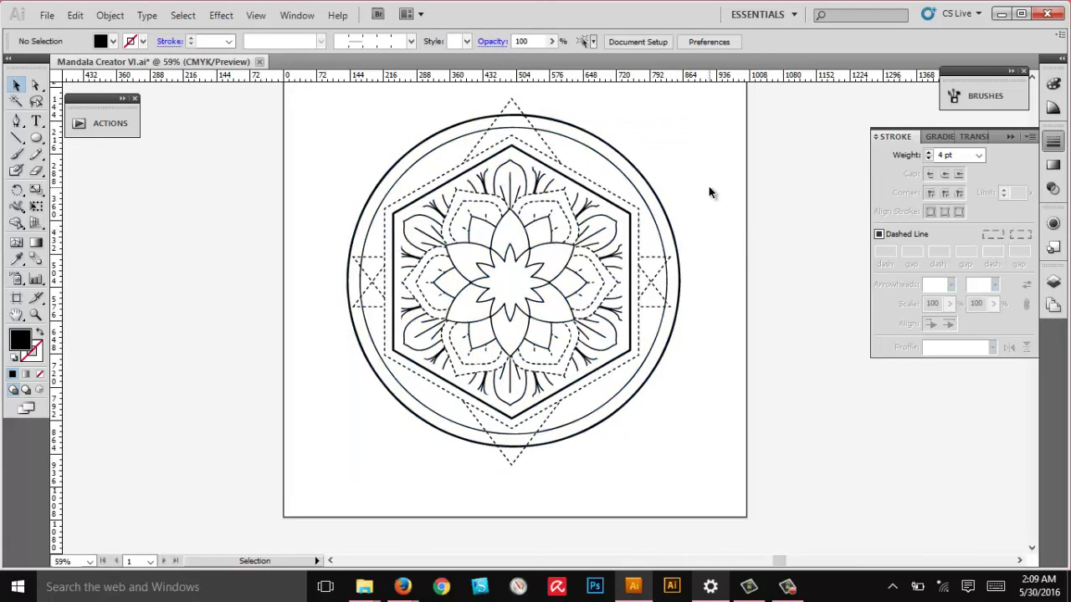
click(653, 195)
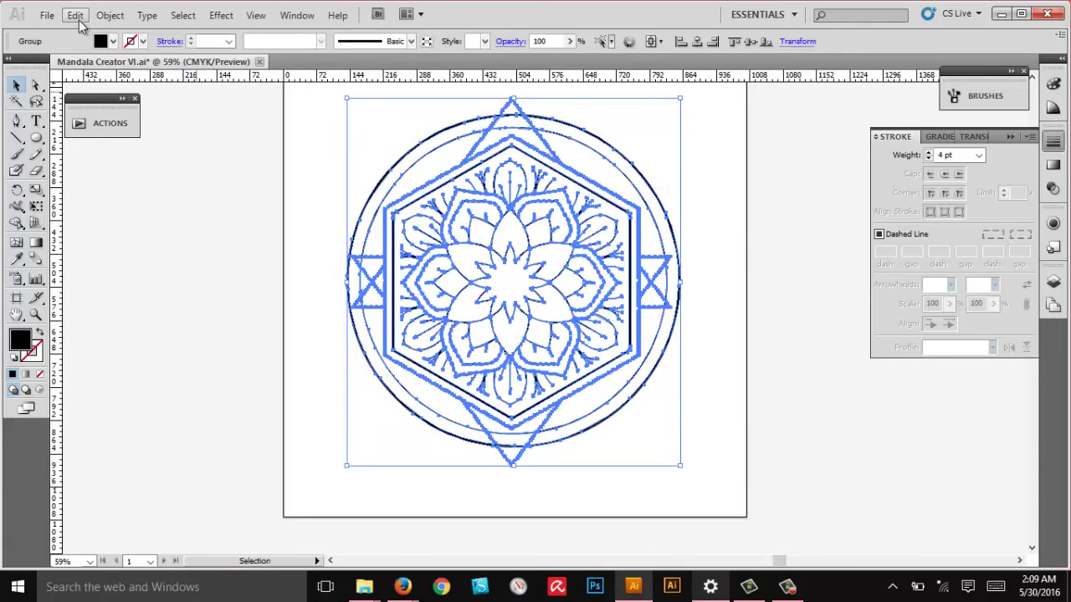
click(78, 16)
click(97, 90)
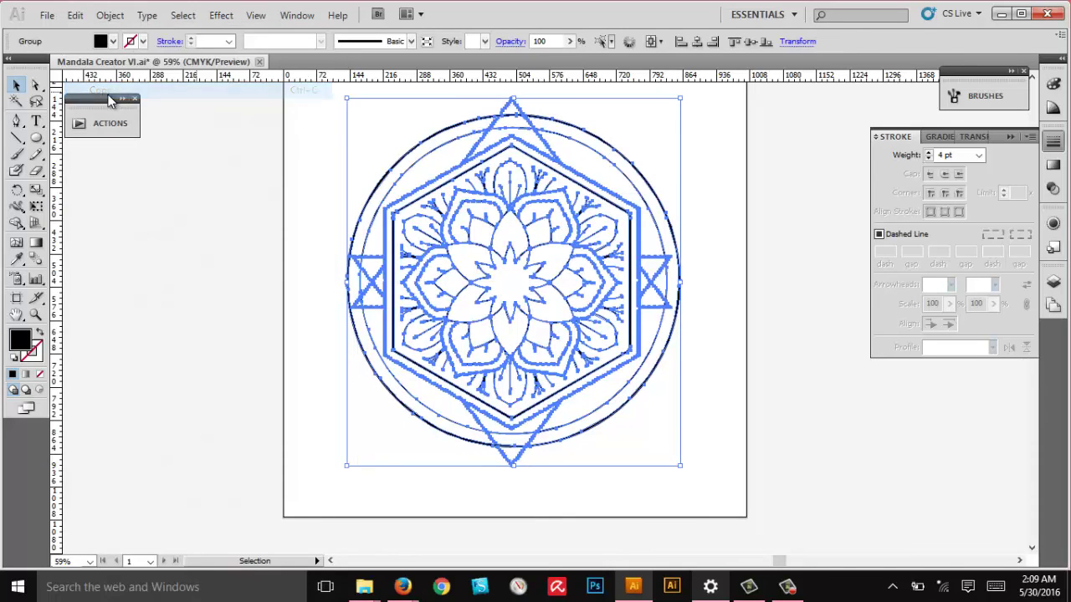
click(222, 182)
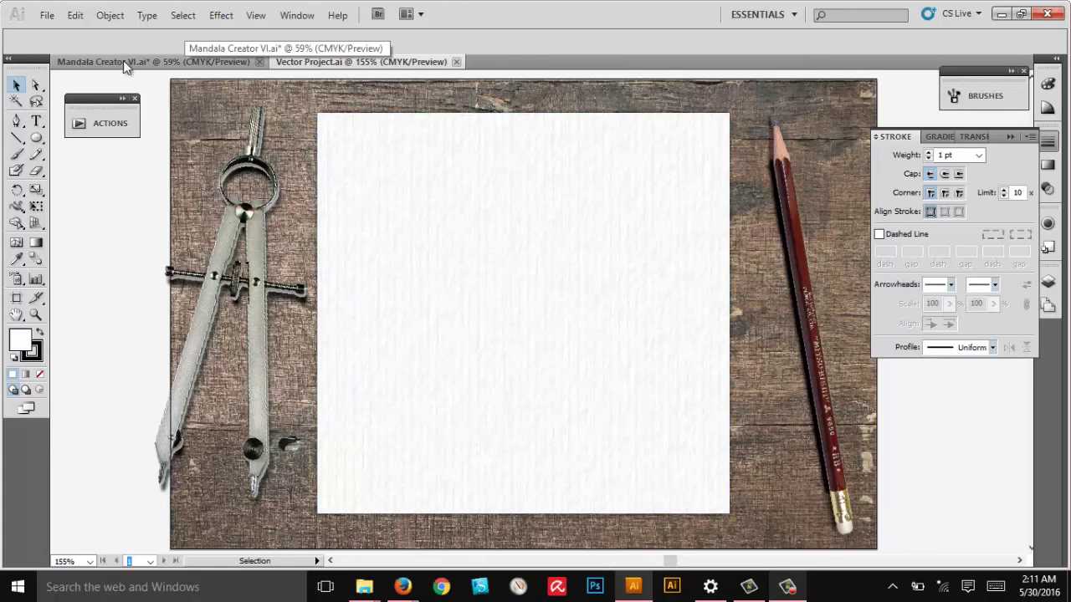
Paste the mandala into Vector Project, scale it down and centre it on the paper
click(75, 16)
click(112, 104)
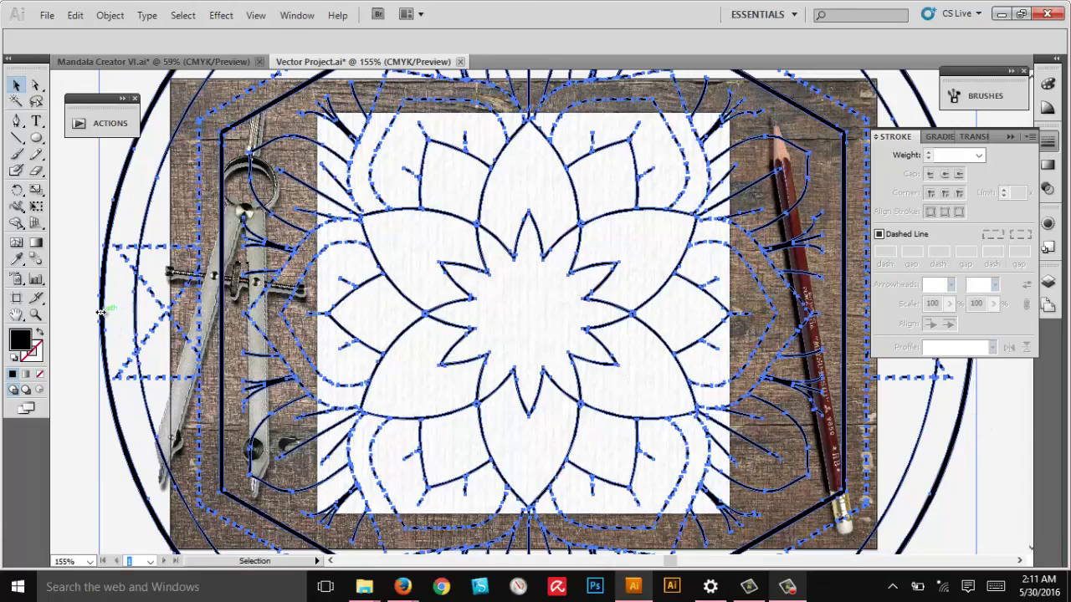
drag(100, 312, 595, 312)
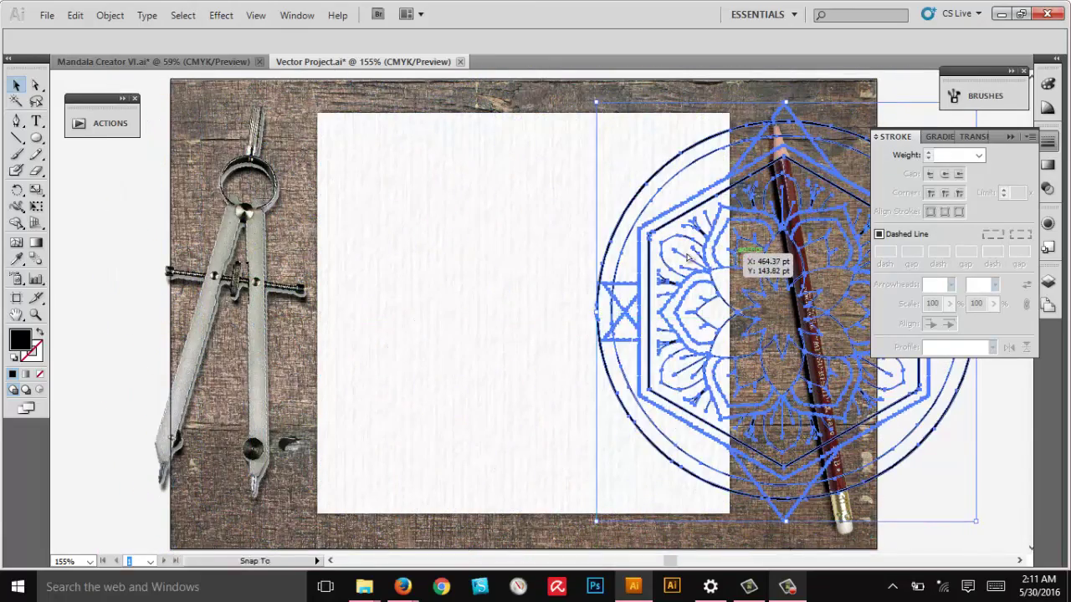
drag(687, 257, 484, 266)
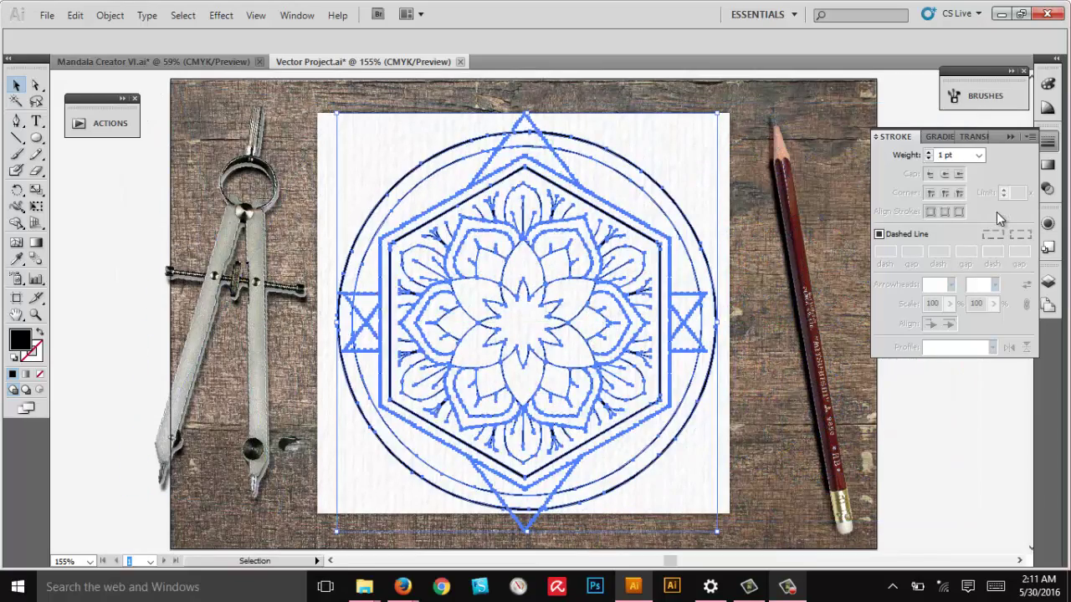
drag(717, 320, 688, 318)
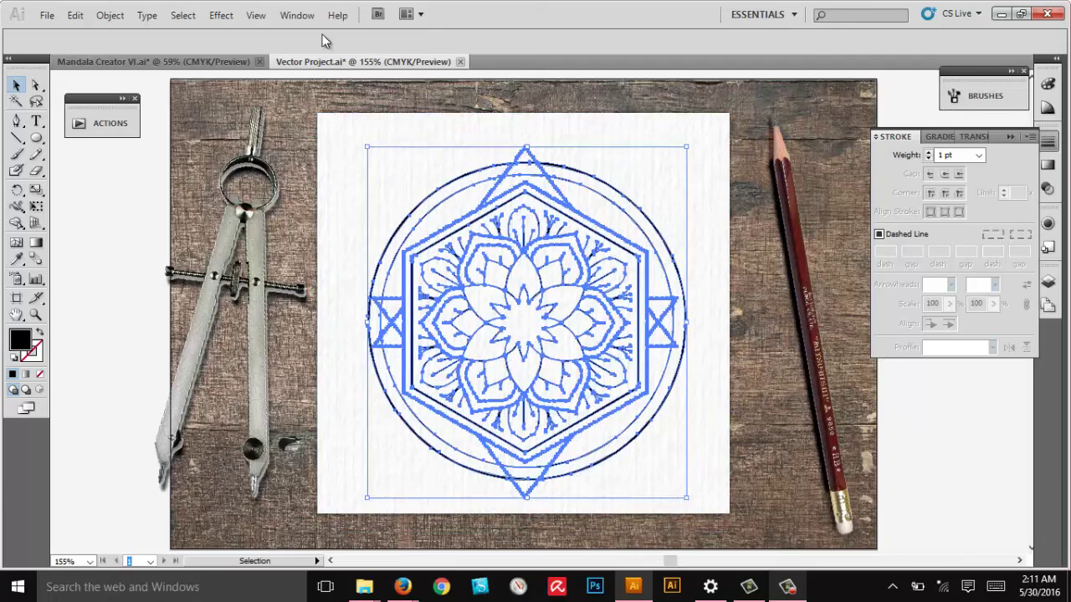
click(974, 136)
Set the mandala's blend mode to Multiply and preview how it blends with the paper
click(912, 155)
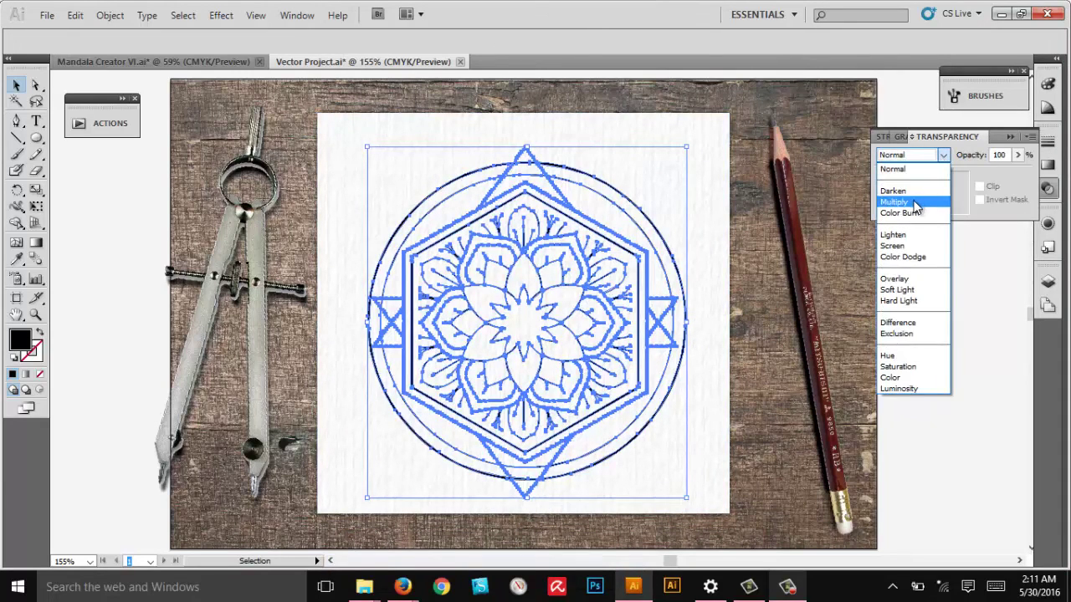
click(913, 202)
click(946, 326)
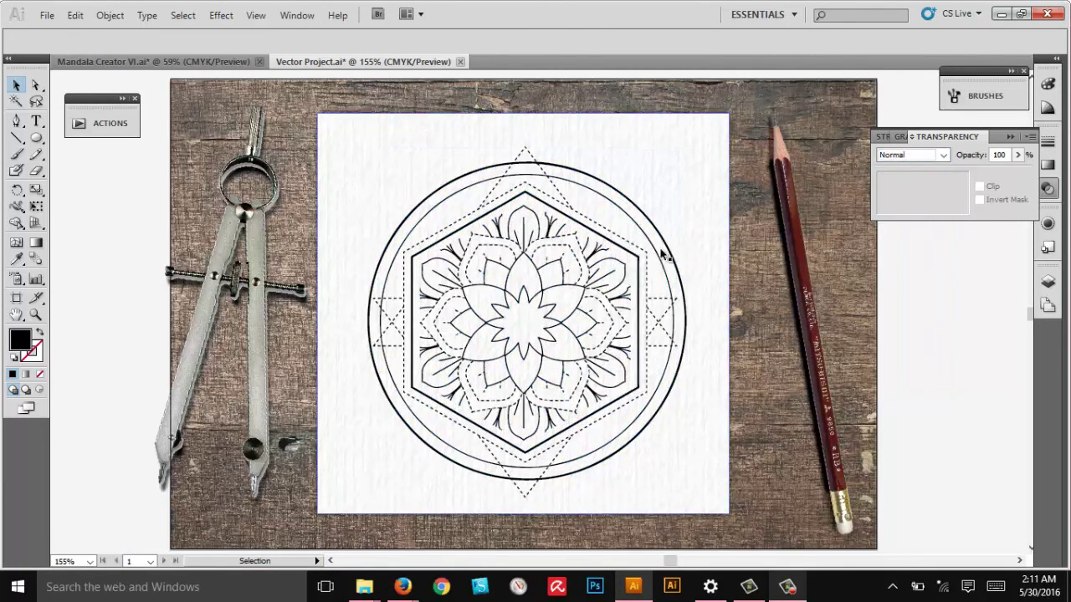
click(610, 239)
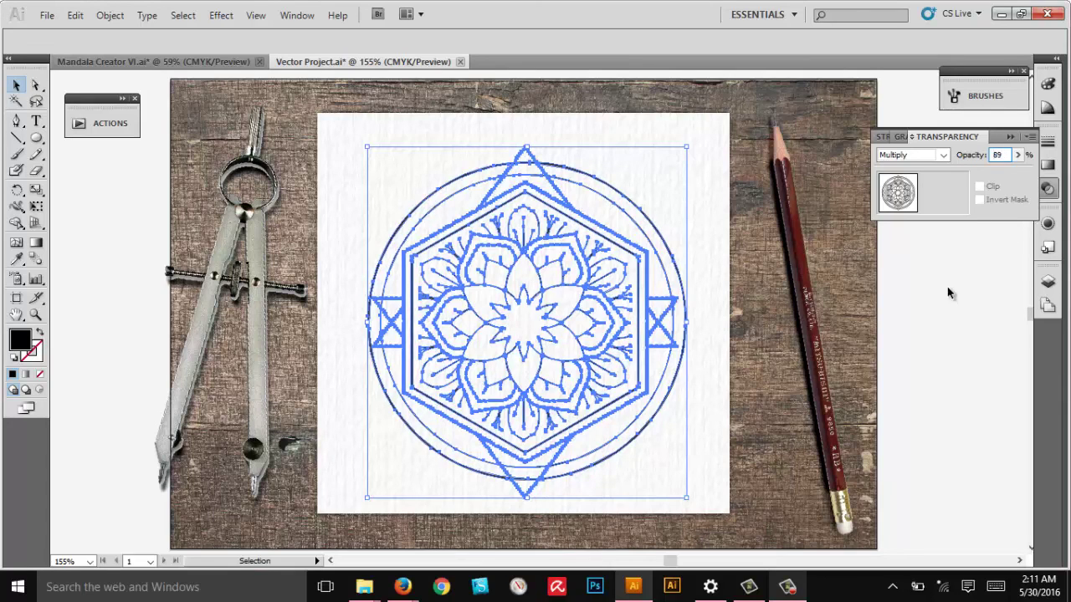
click(947, 286)
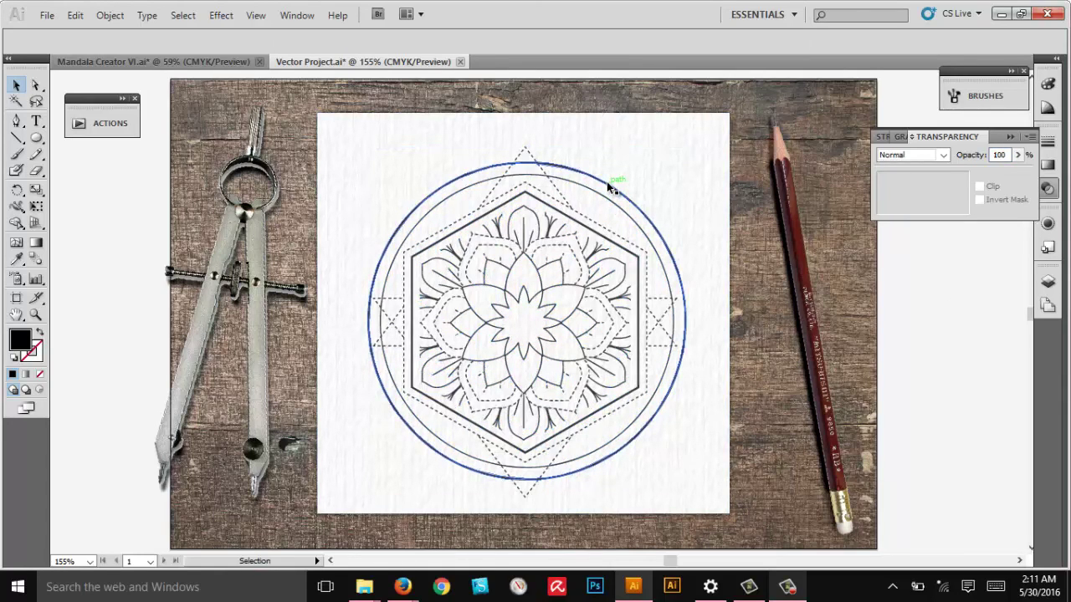
click(606, 182)
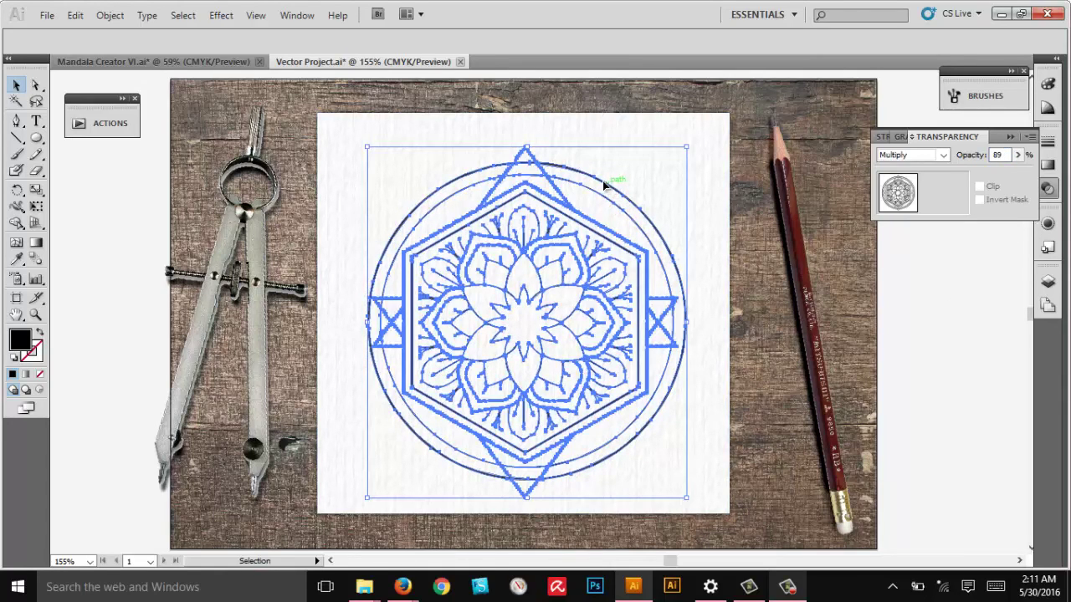
Centre the mandala horizontally and vertically on the artboard using the Align panel
double_click(123, 100)
click(215, 102)
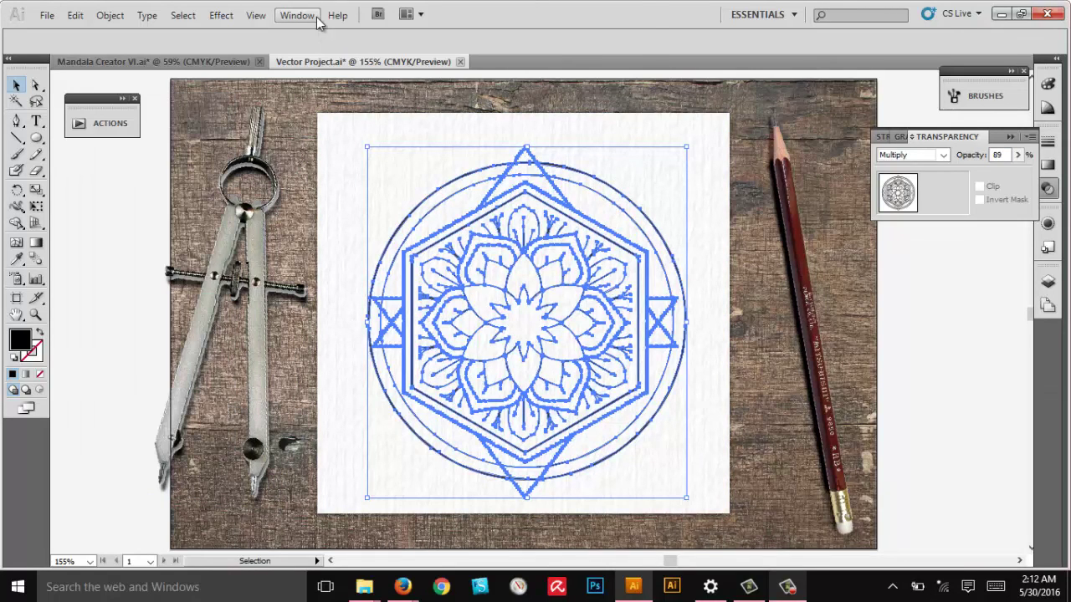
click(310, 16)
click(373, 166)
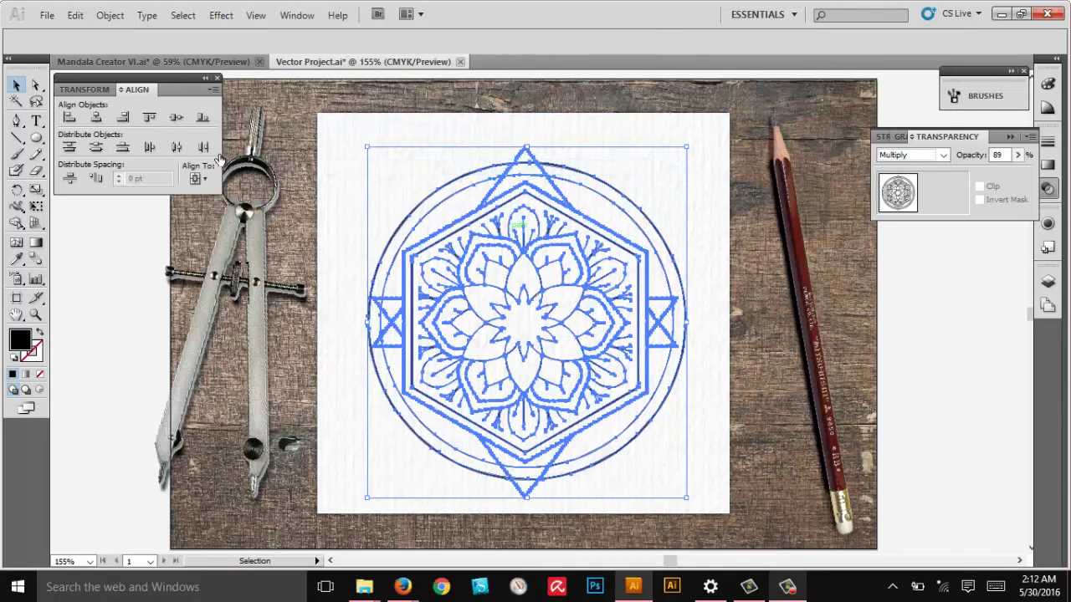
click(96, 118)
click(176, 117)
click(954, 298)
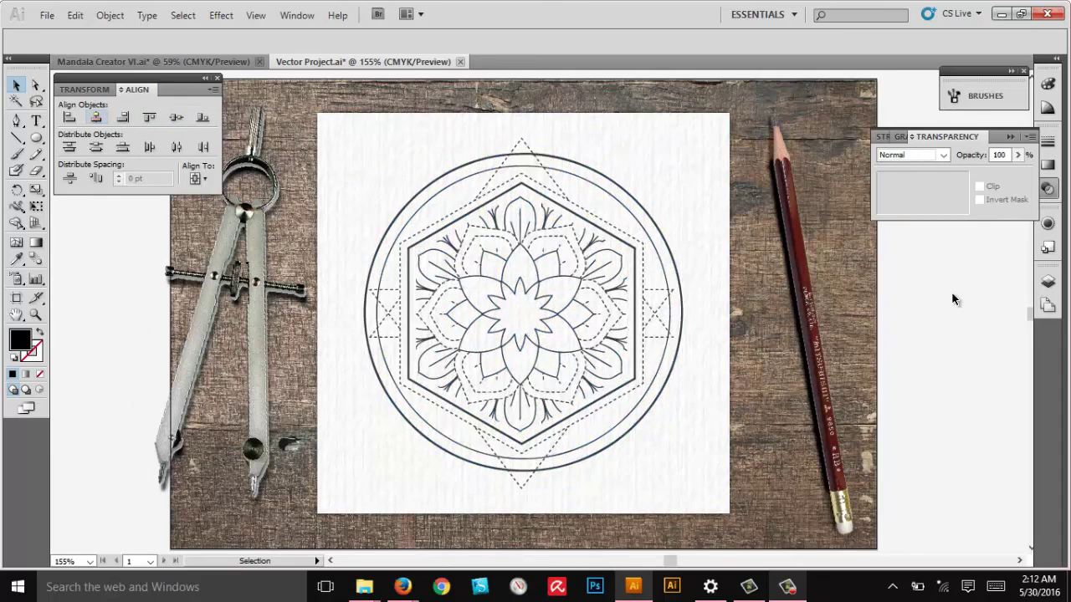
drag(519, 339, 547, 301)
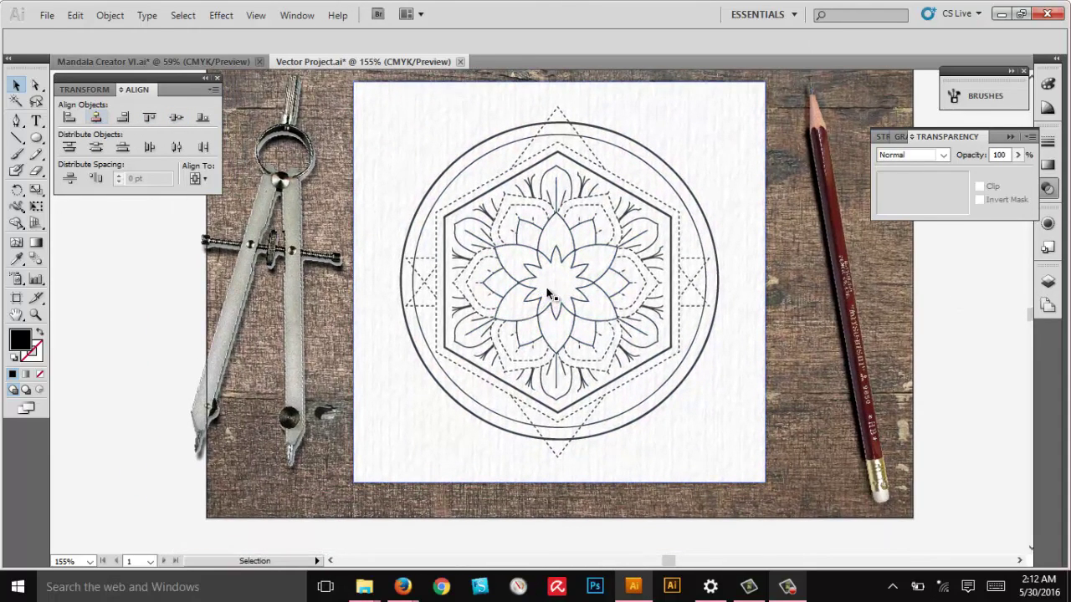